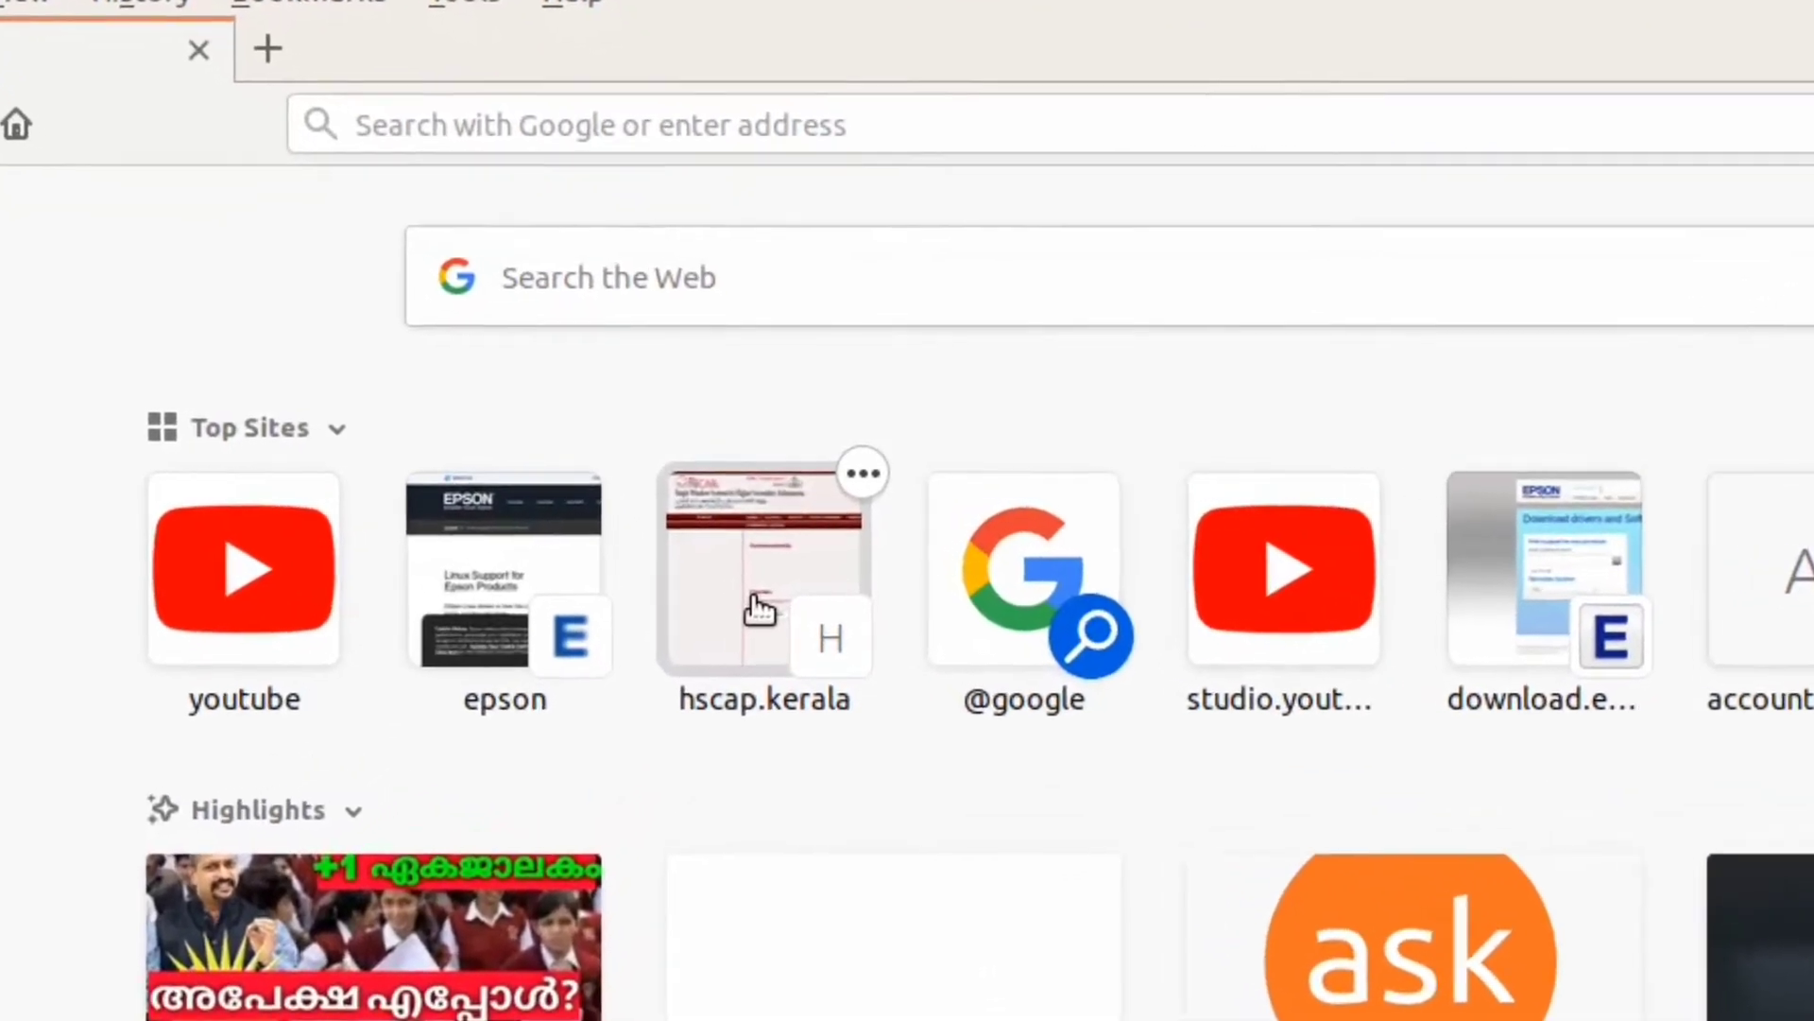
Step: Open the hsCAP portal and go to its APPLY ONLINE - SWS entry page
left_click(759, 609)
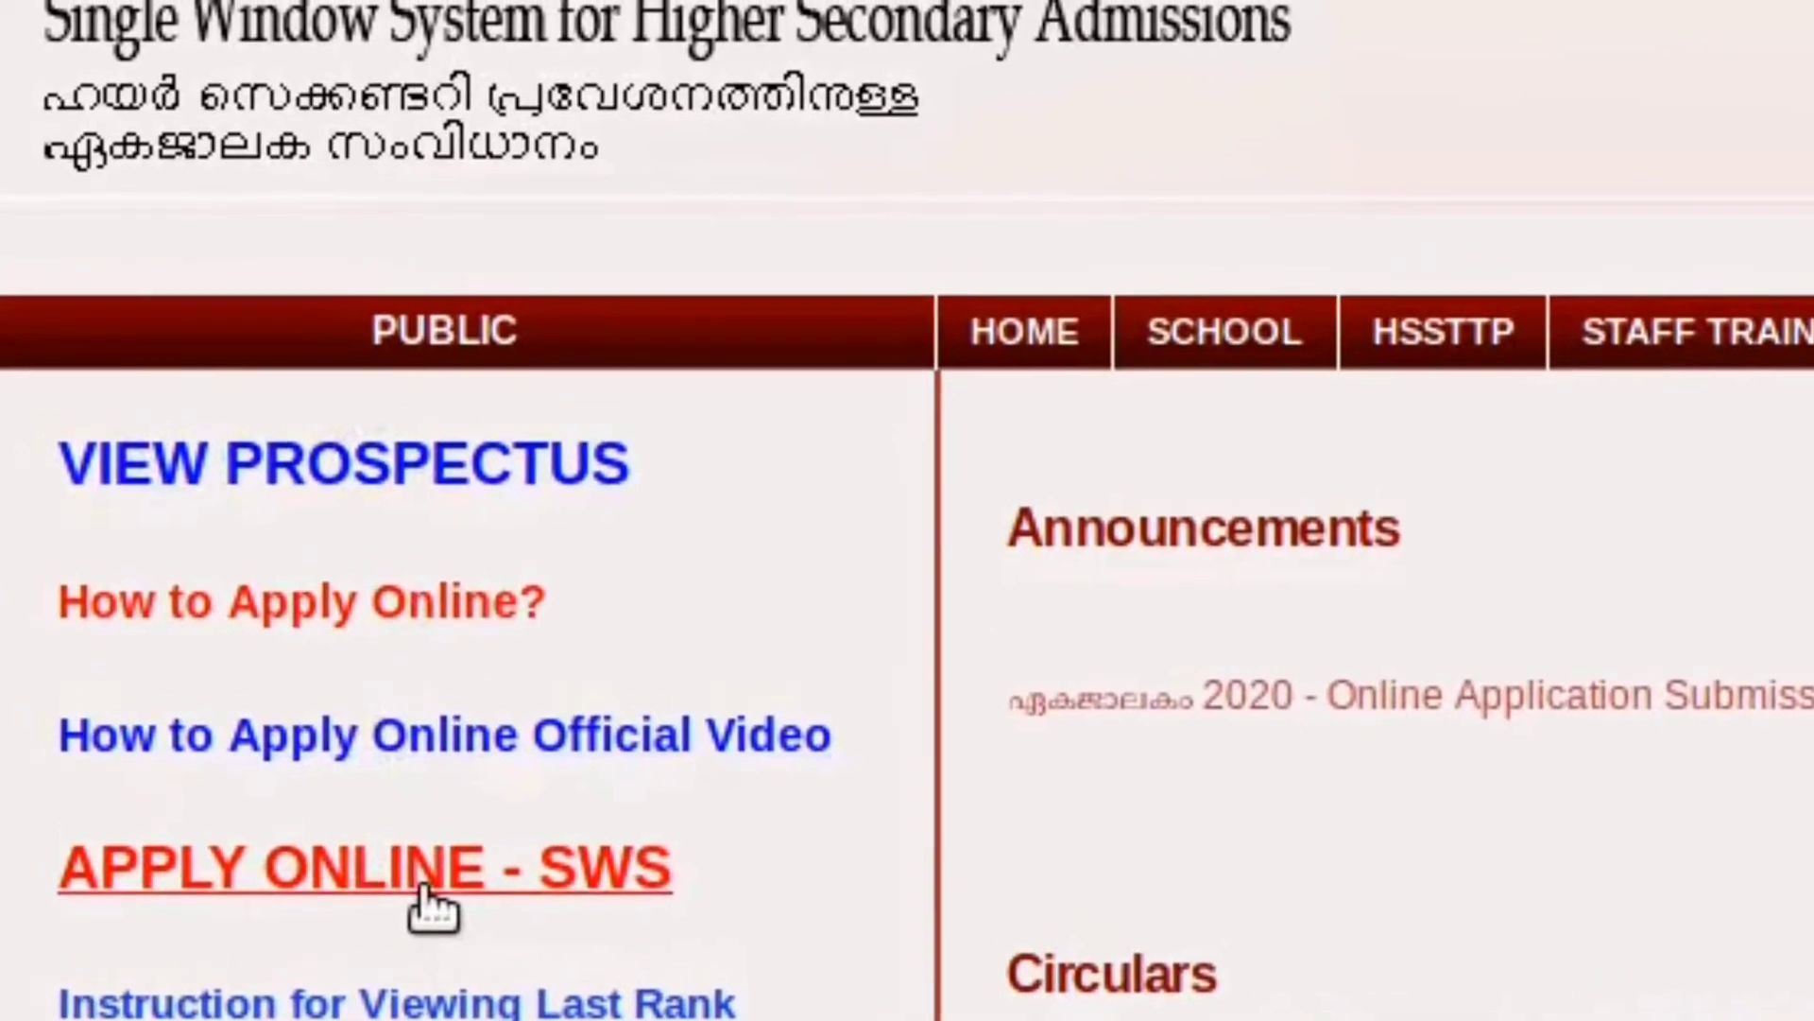
left_click(424, 884)
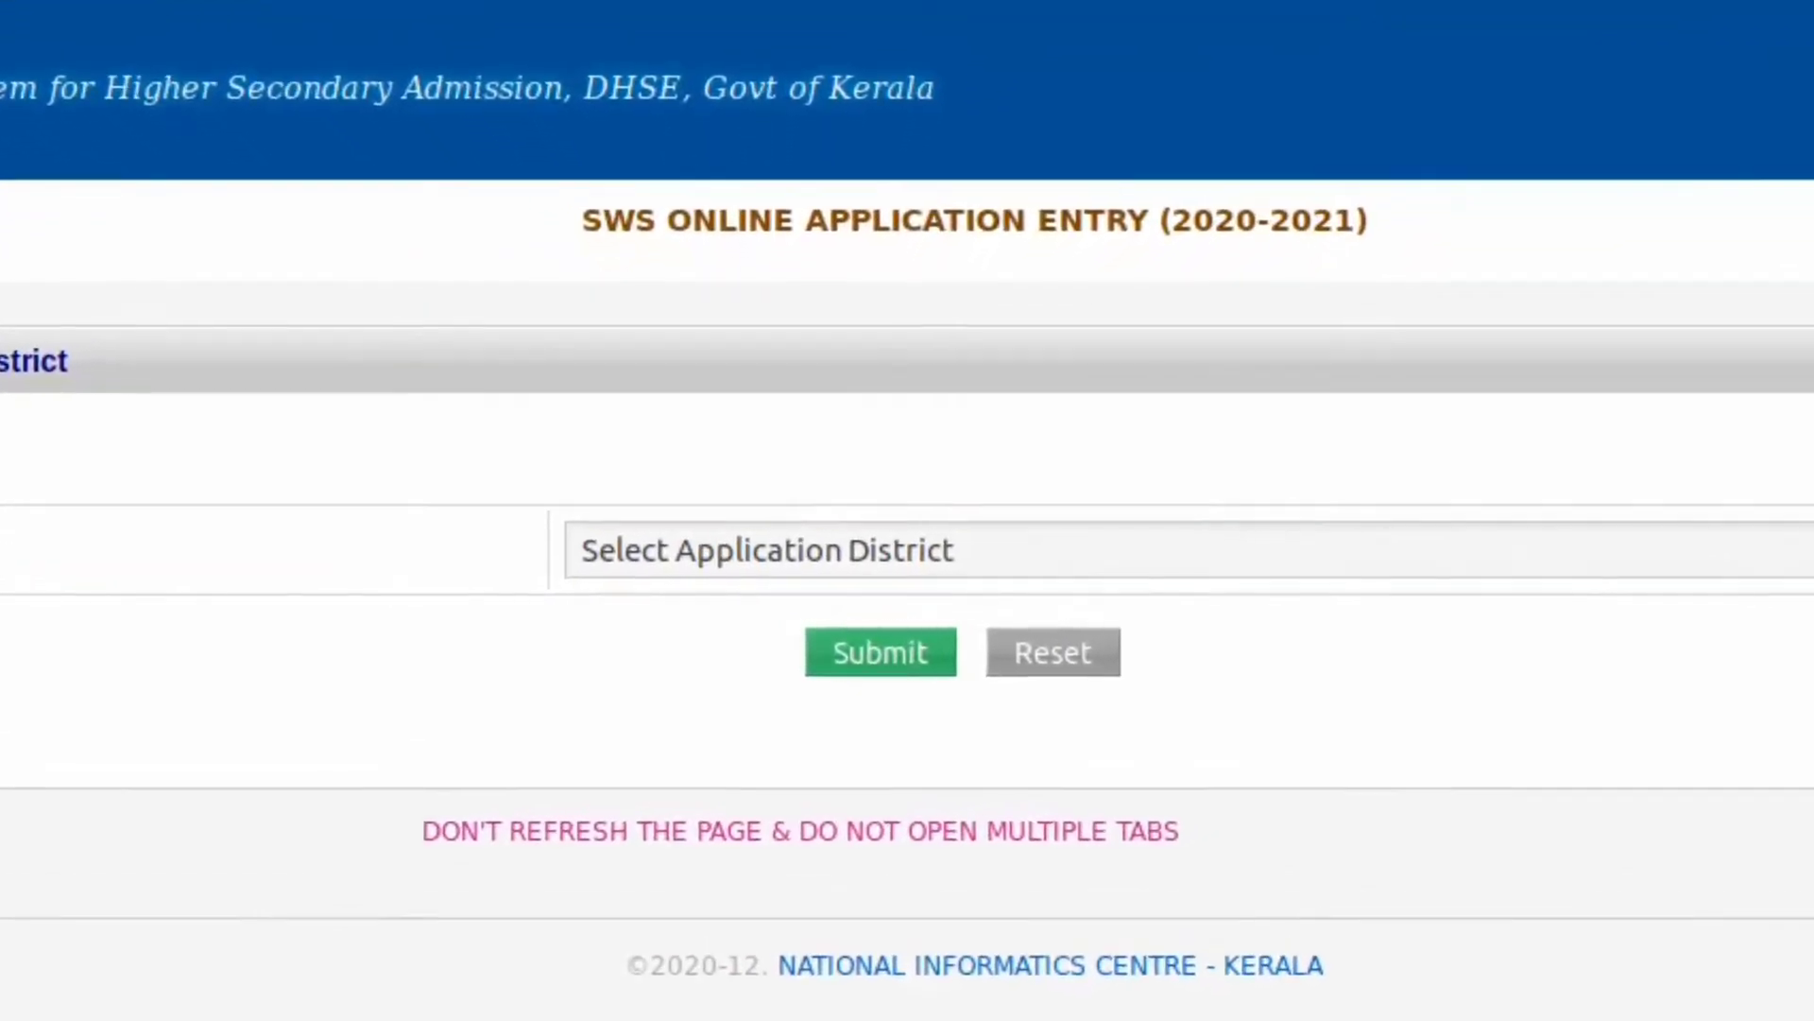
Step: Pick KANNUR as the application district and submit it
key("alt+Down")
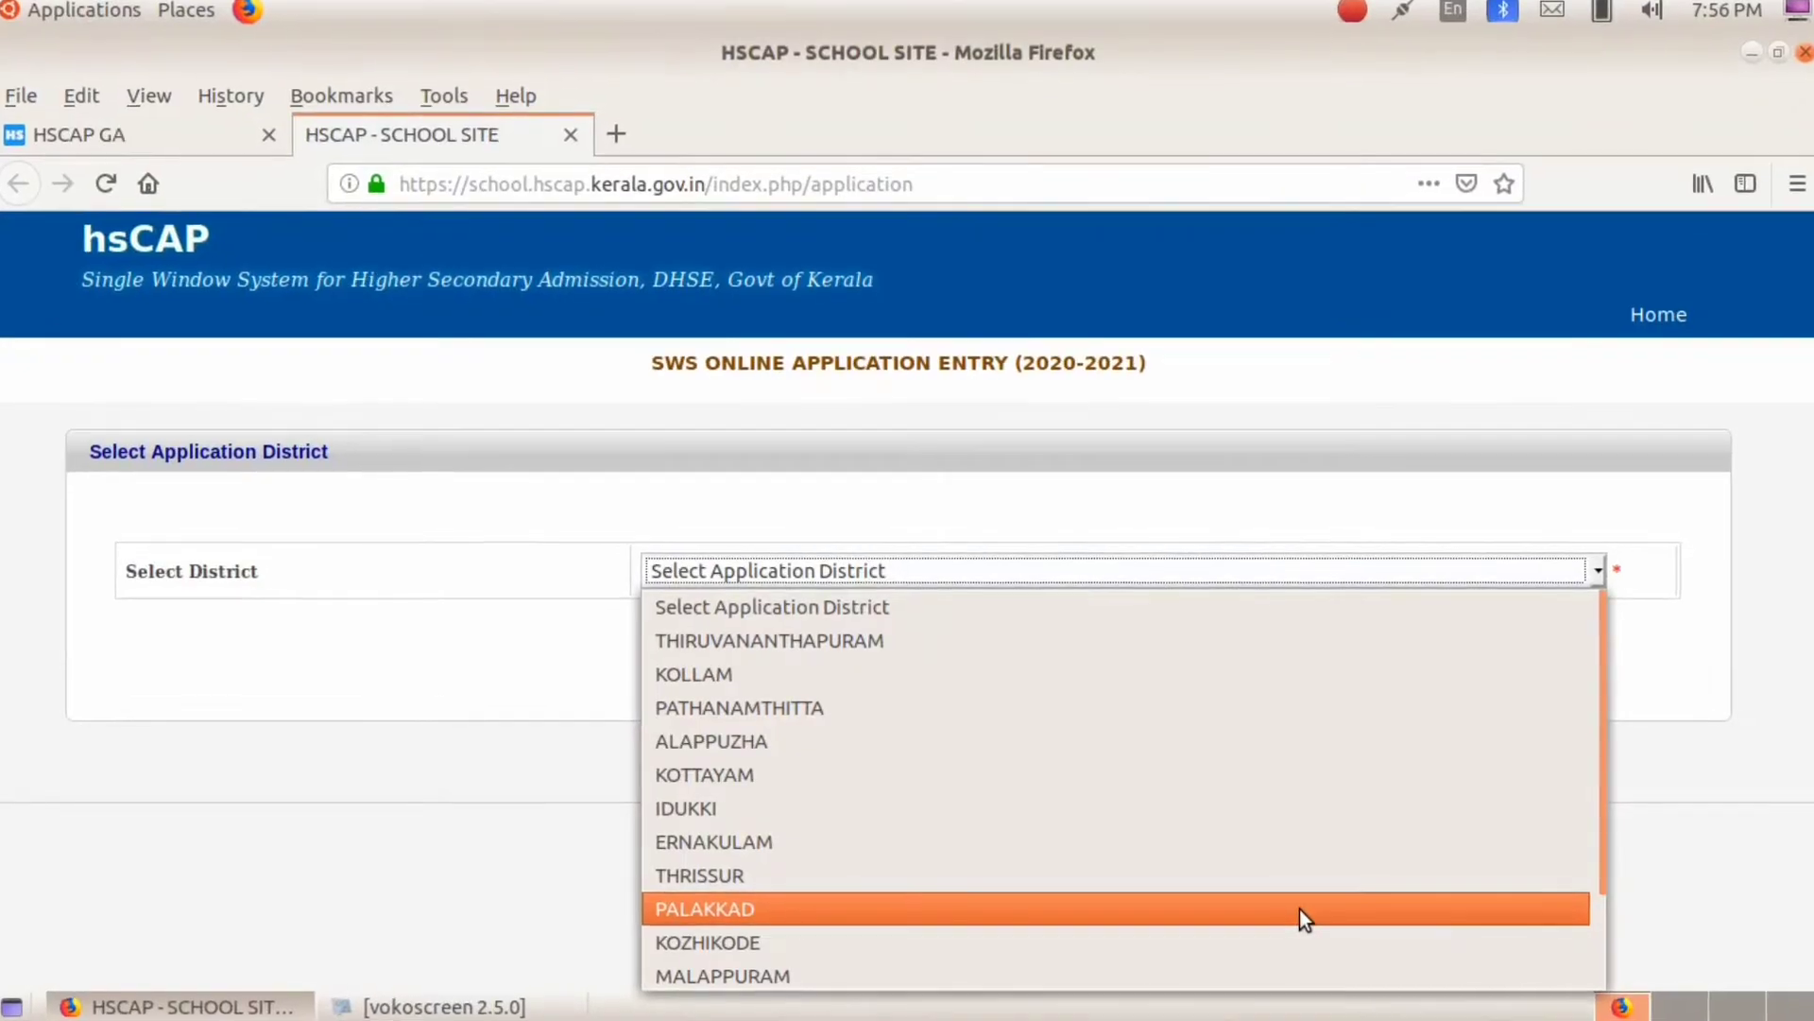
scroll(1300, 909, "down", 1)
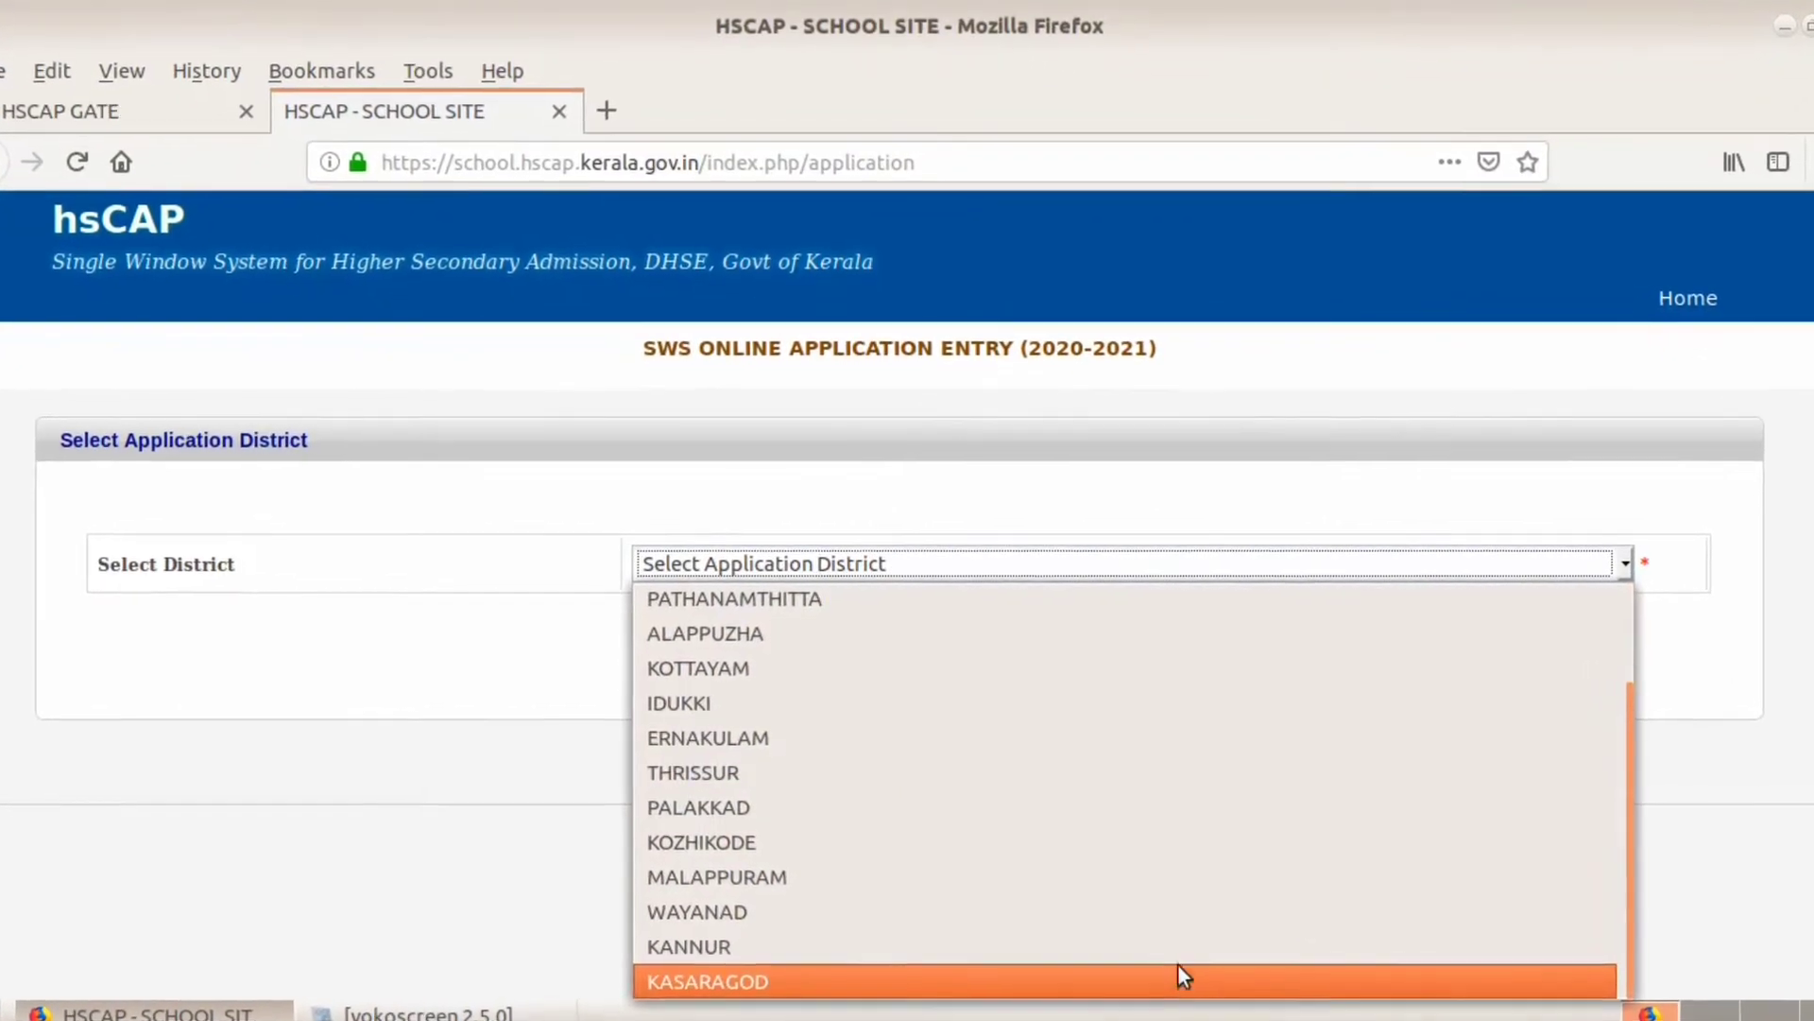
left_click(1181, 958)
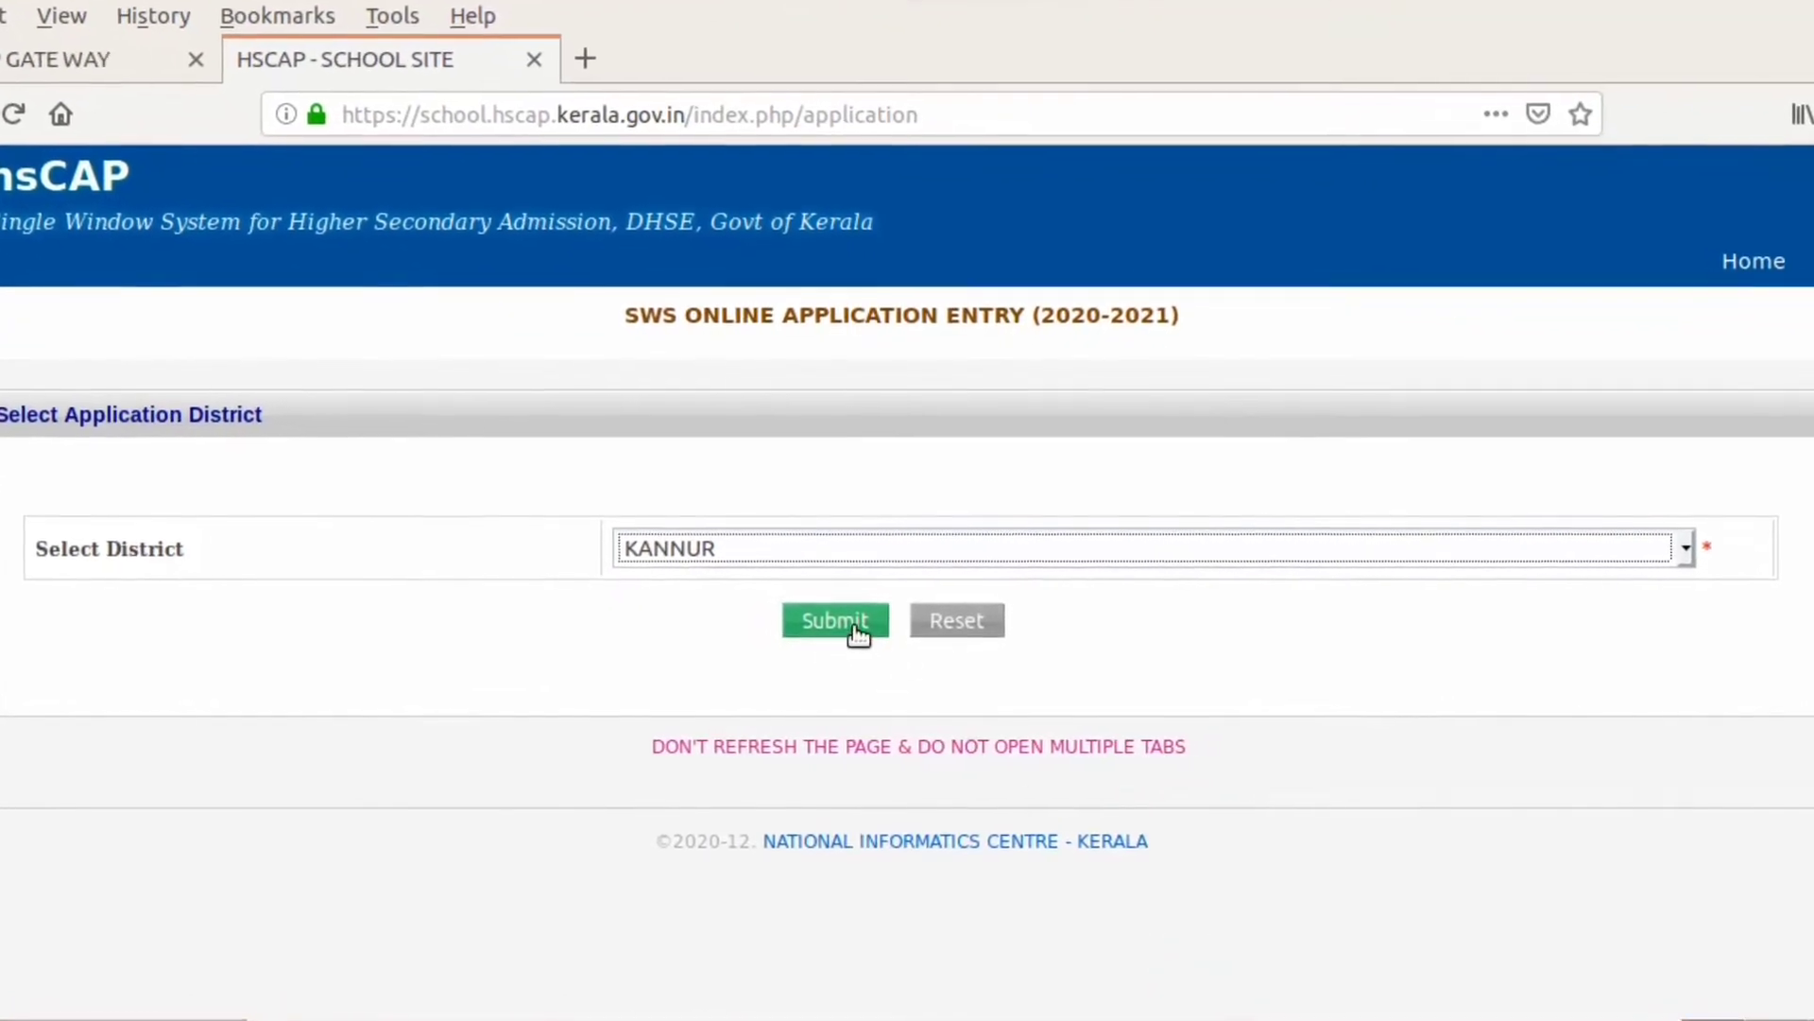
left_click(836, 621)
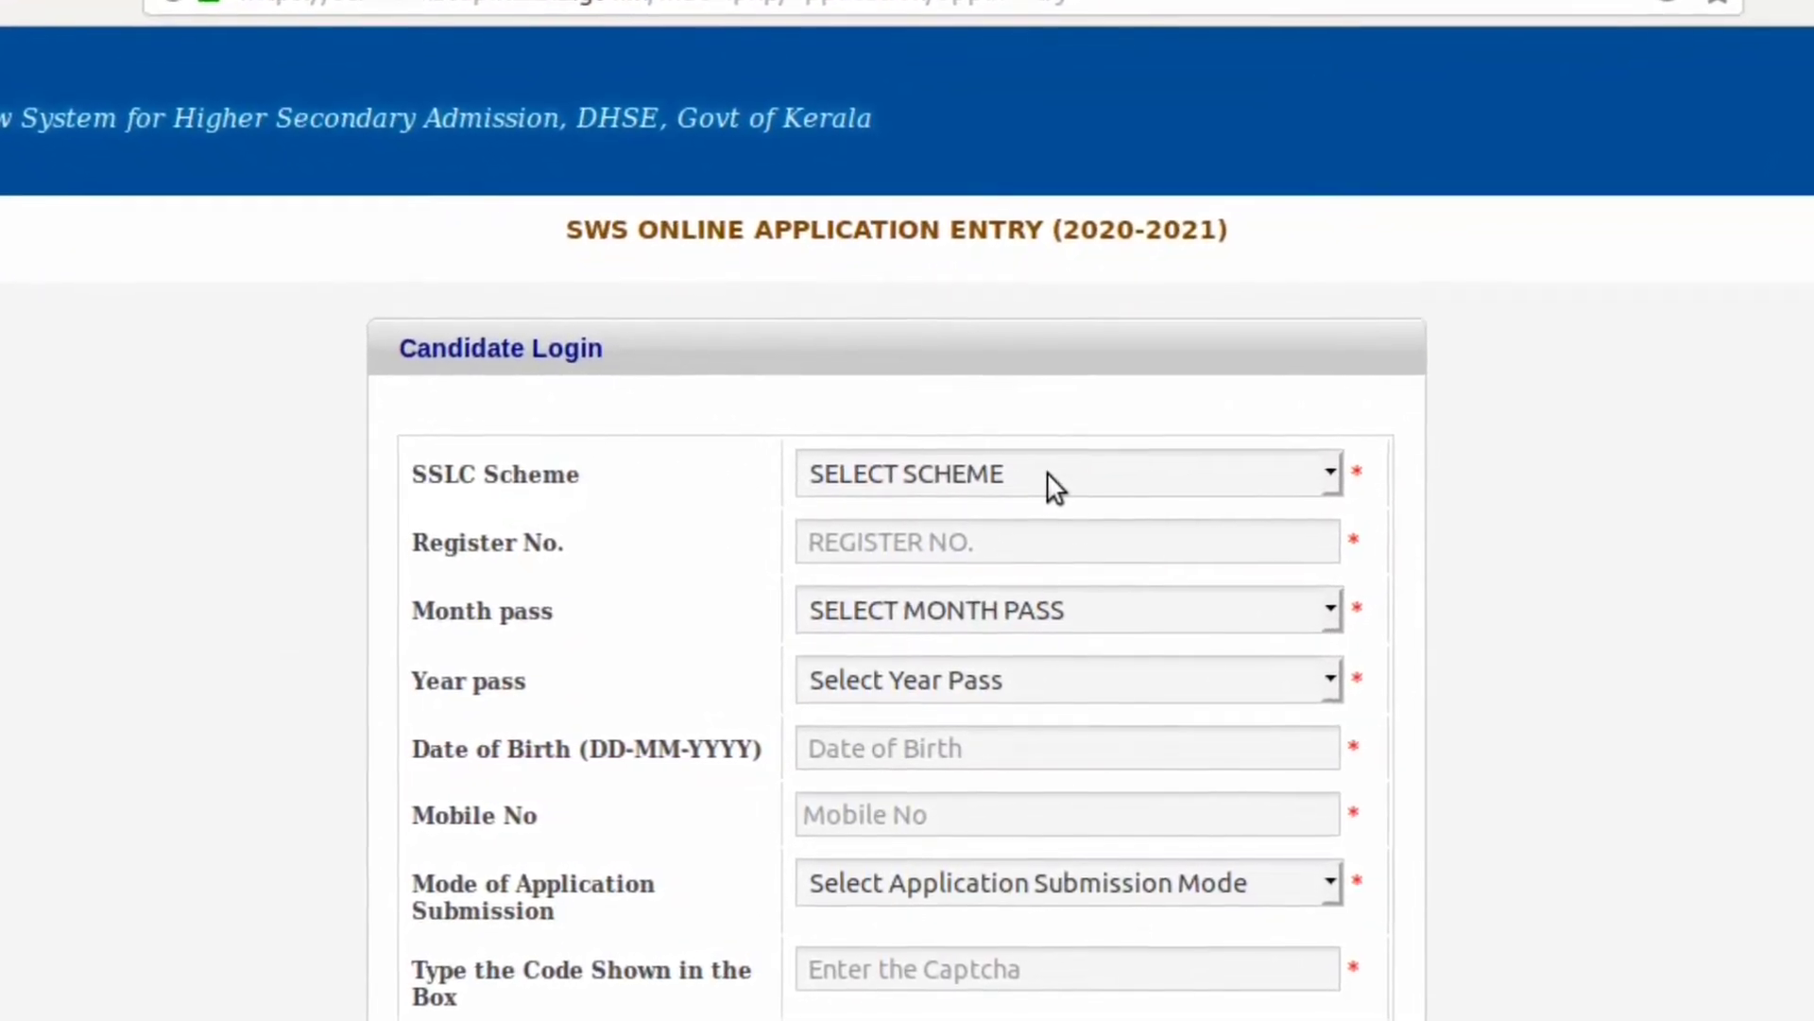
Step: Choose the 1 SSLC (2019-2020) scheme and enter the candidate's mobile number
left_click(1047, 473)
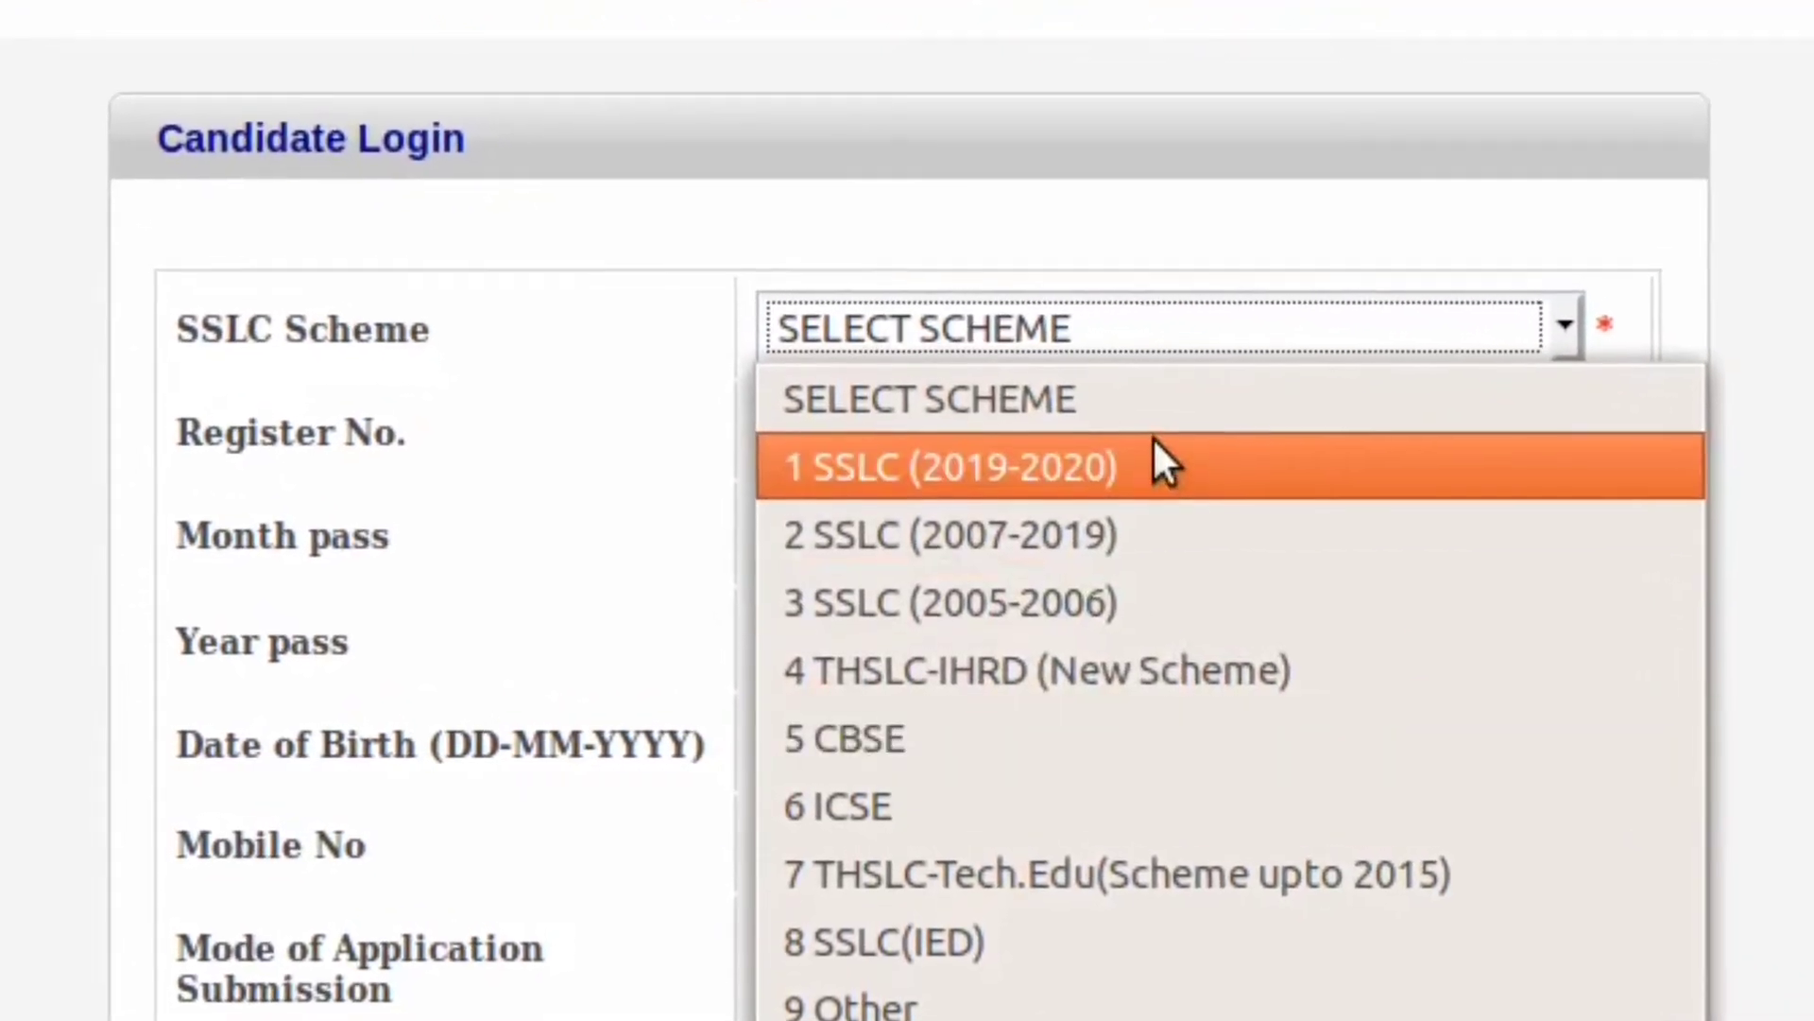
left_click(1145, 463)
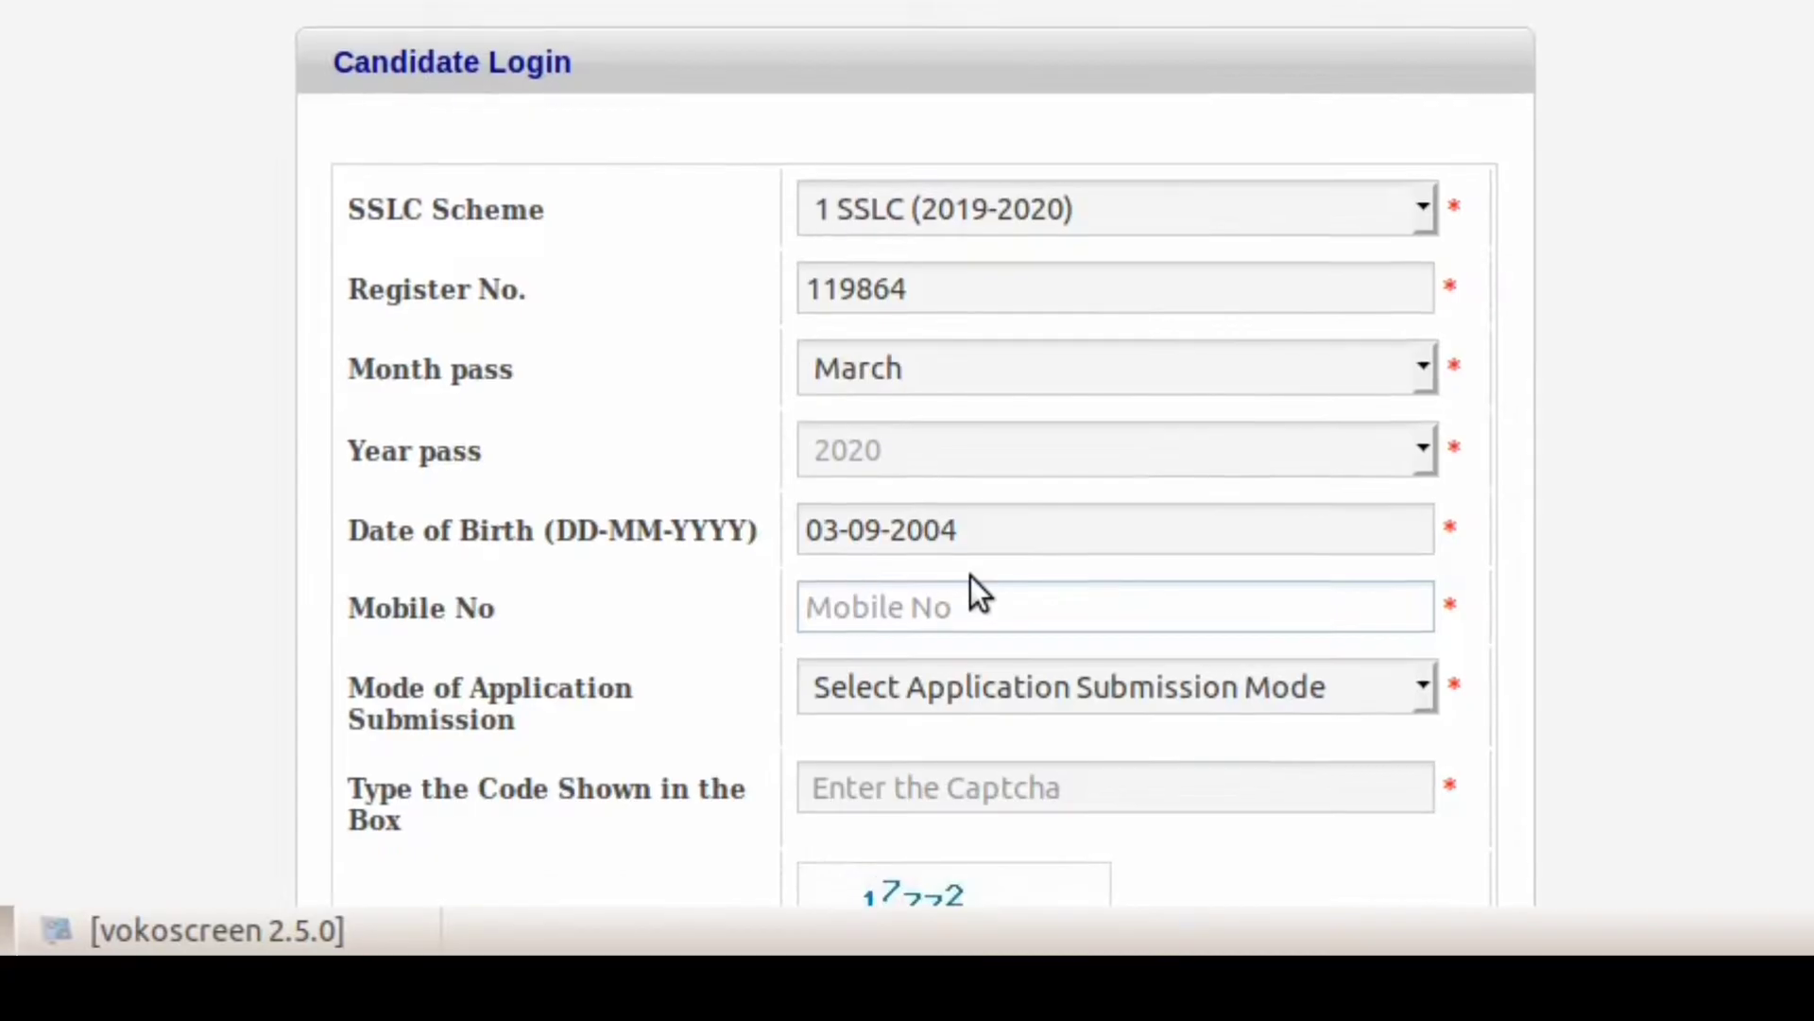
left_click(928, 791)
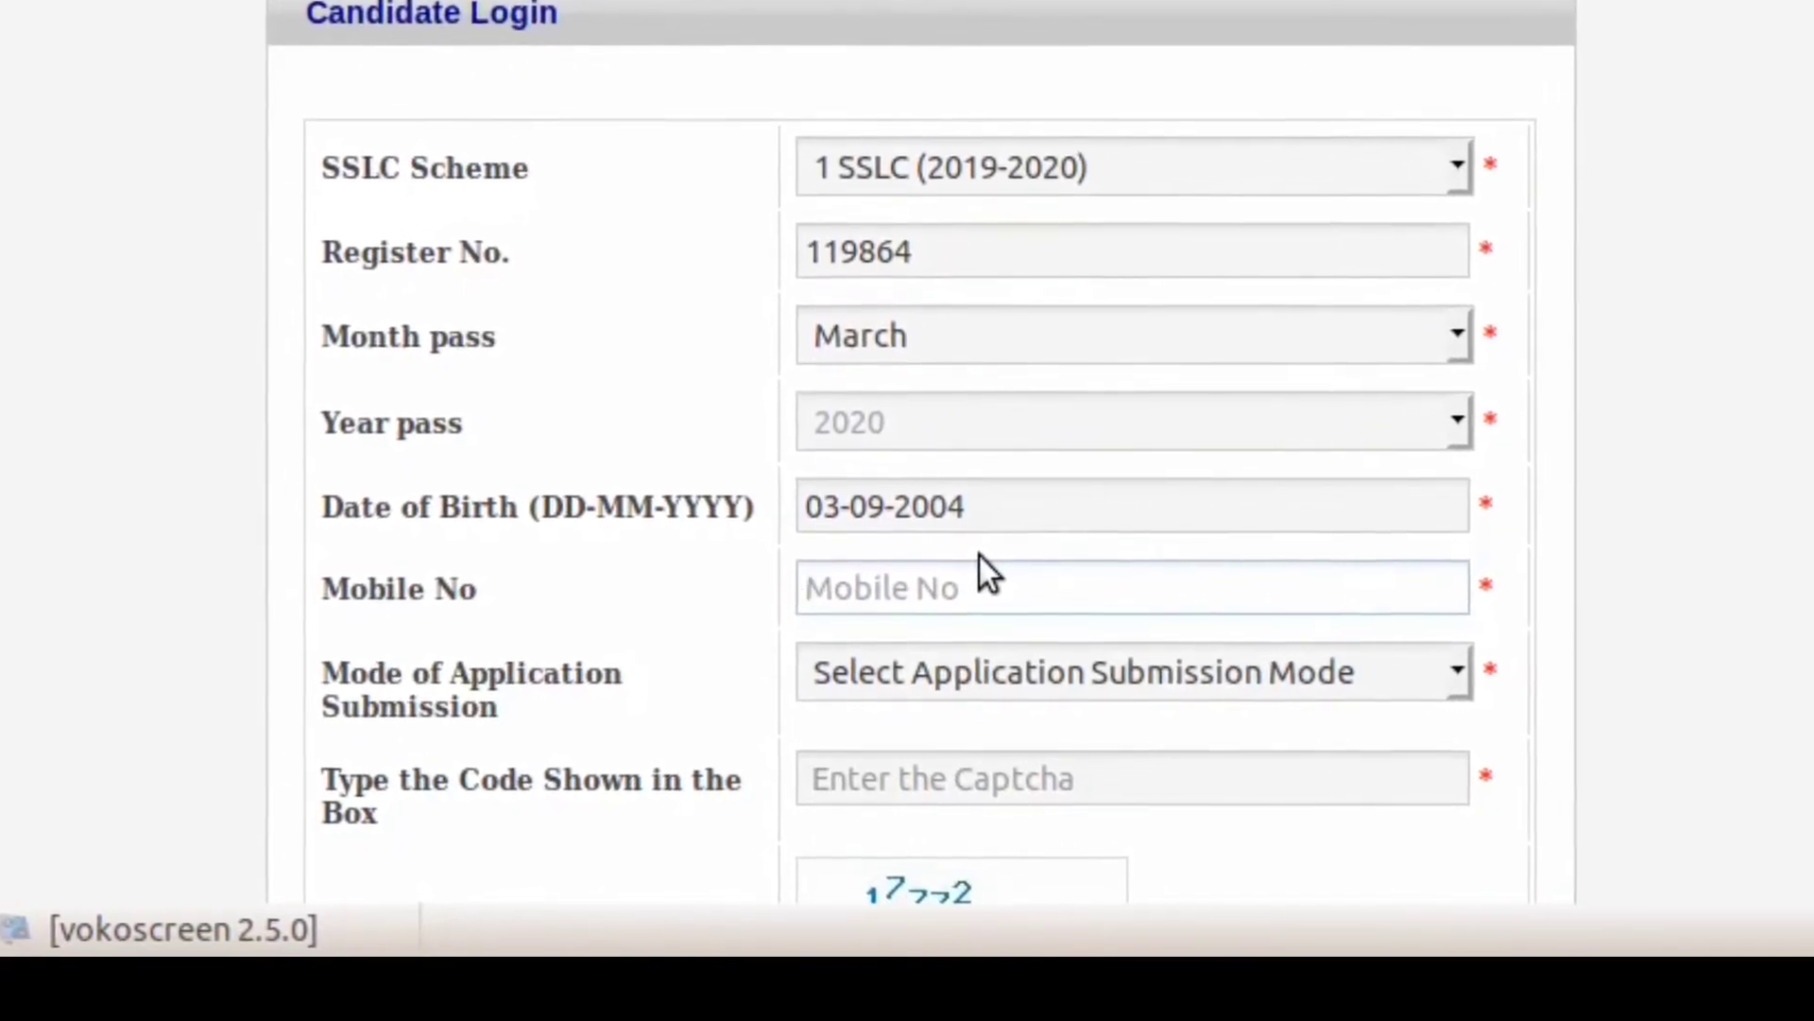
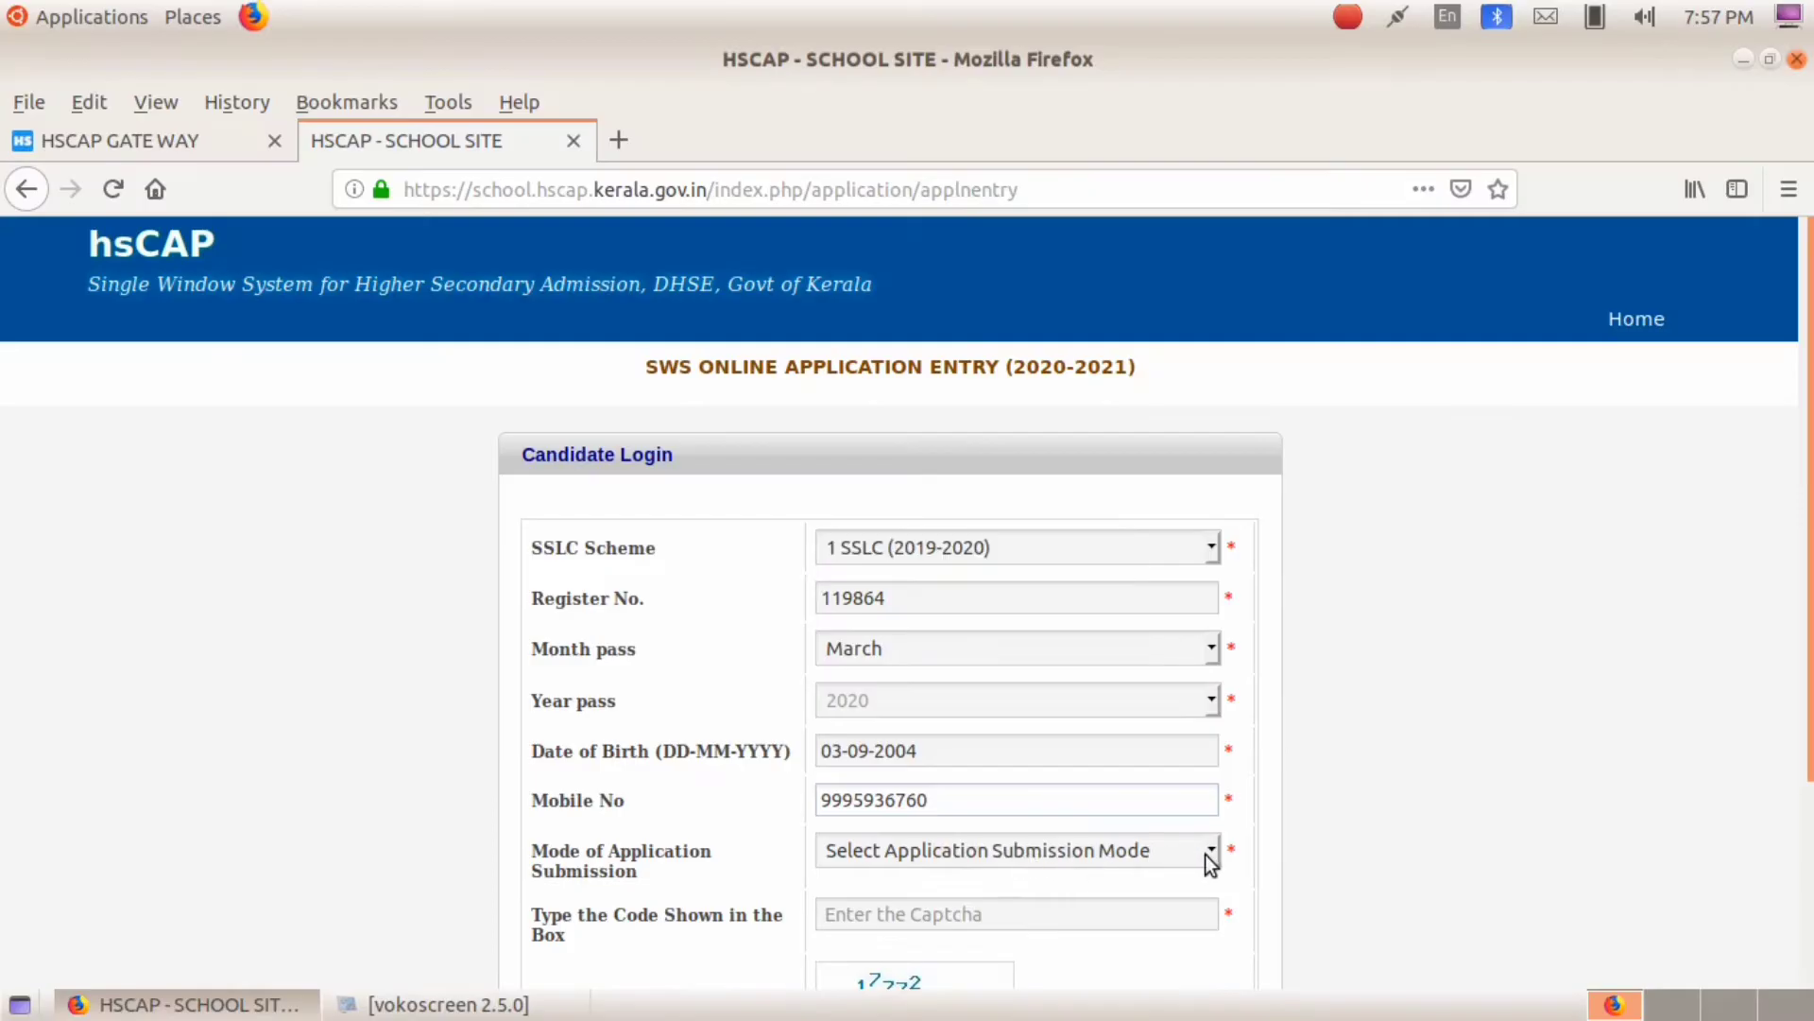
Step: Set the mode of application submission to Self and log in
left_click(1213, 854)
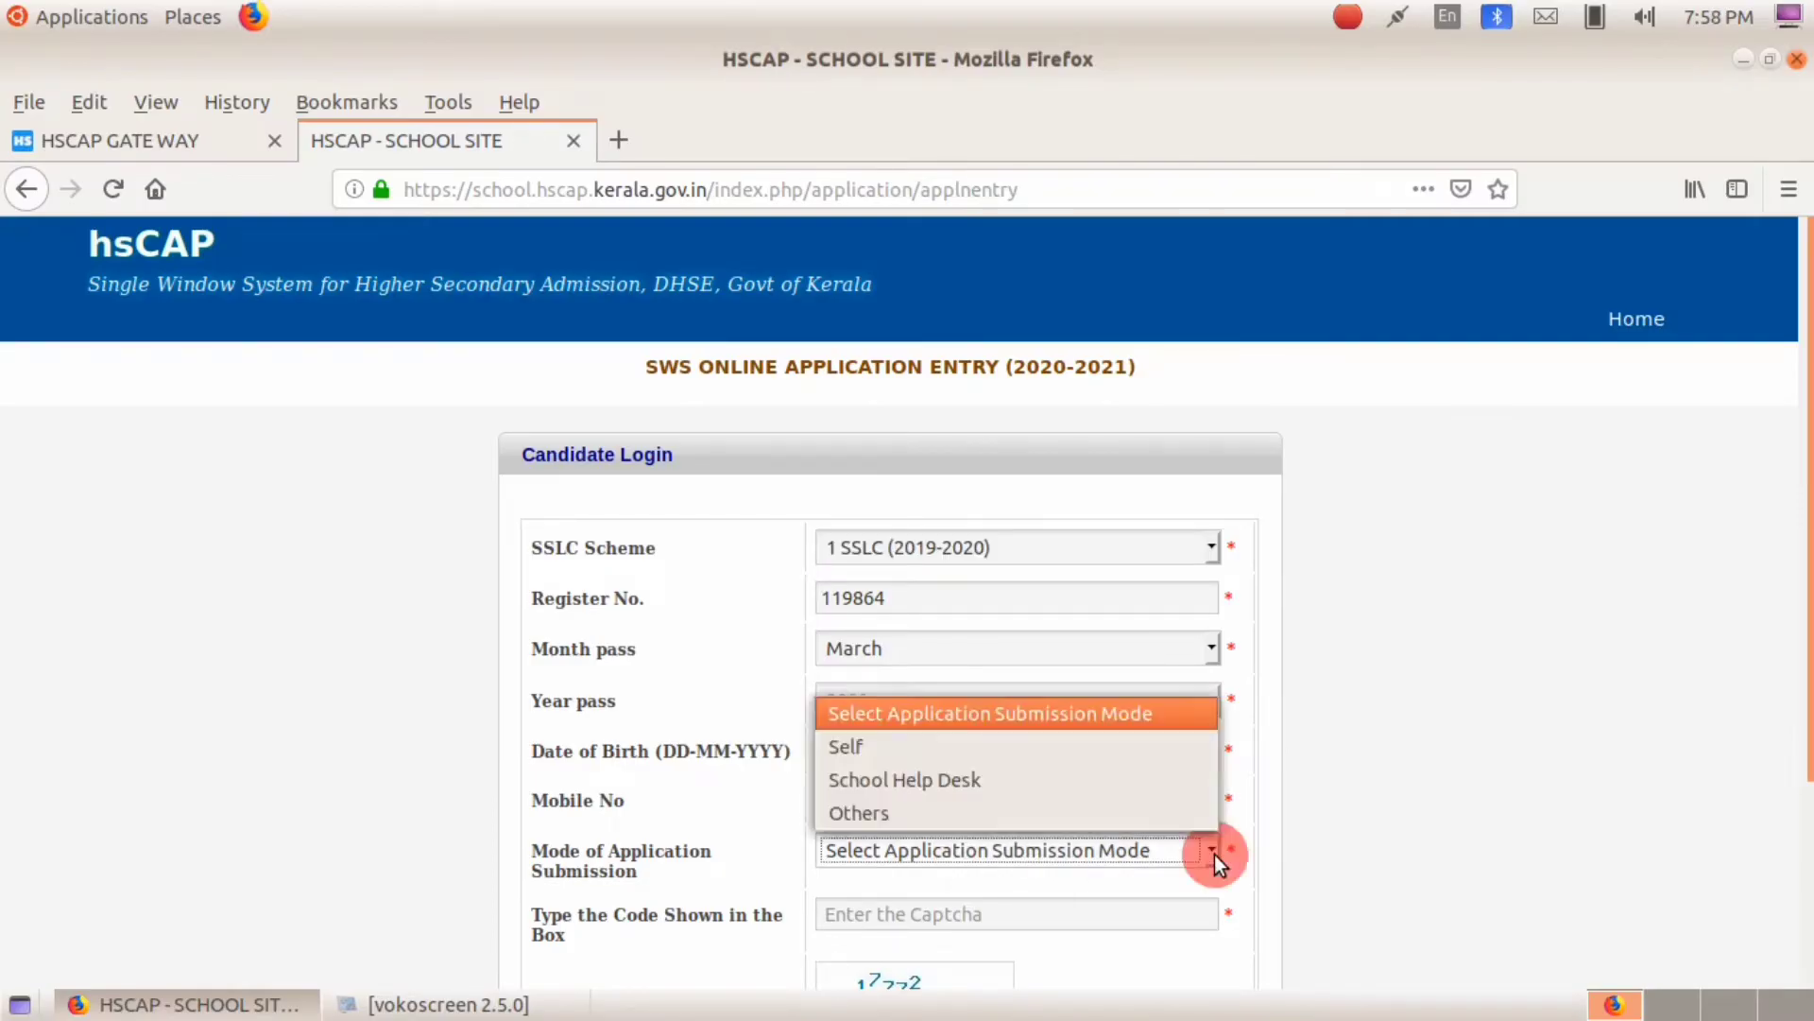
left_click(1014, 751)
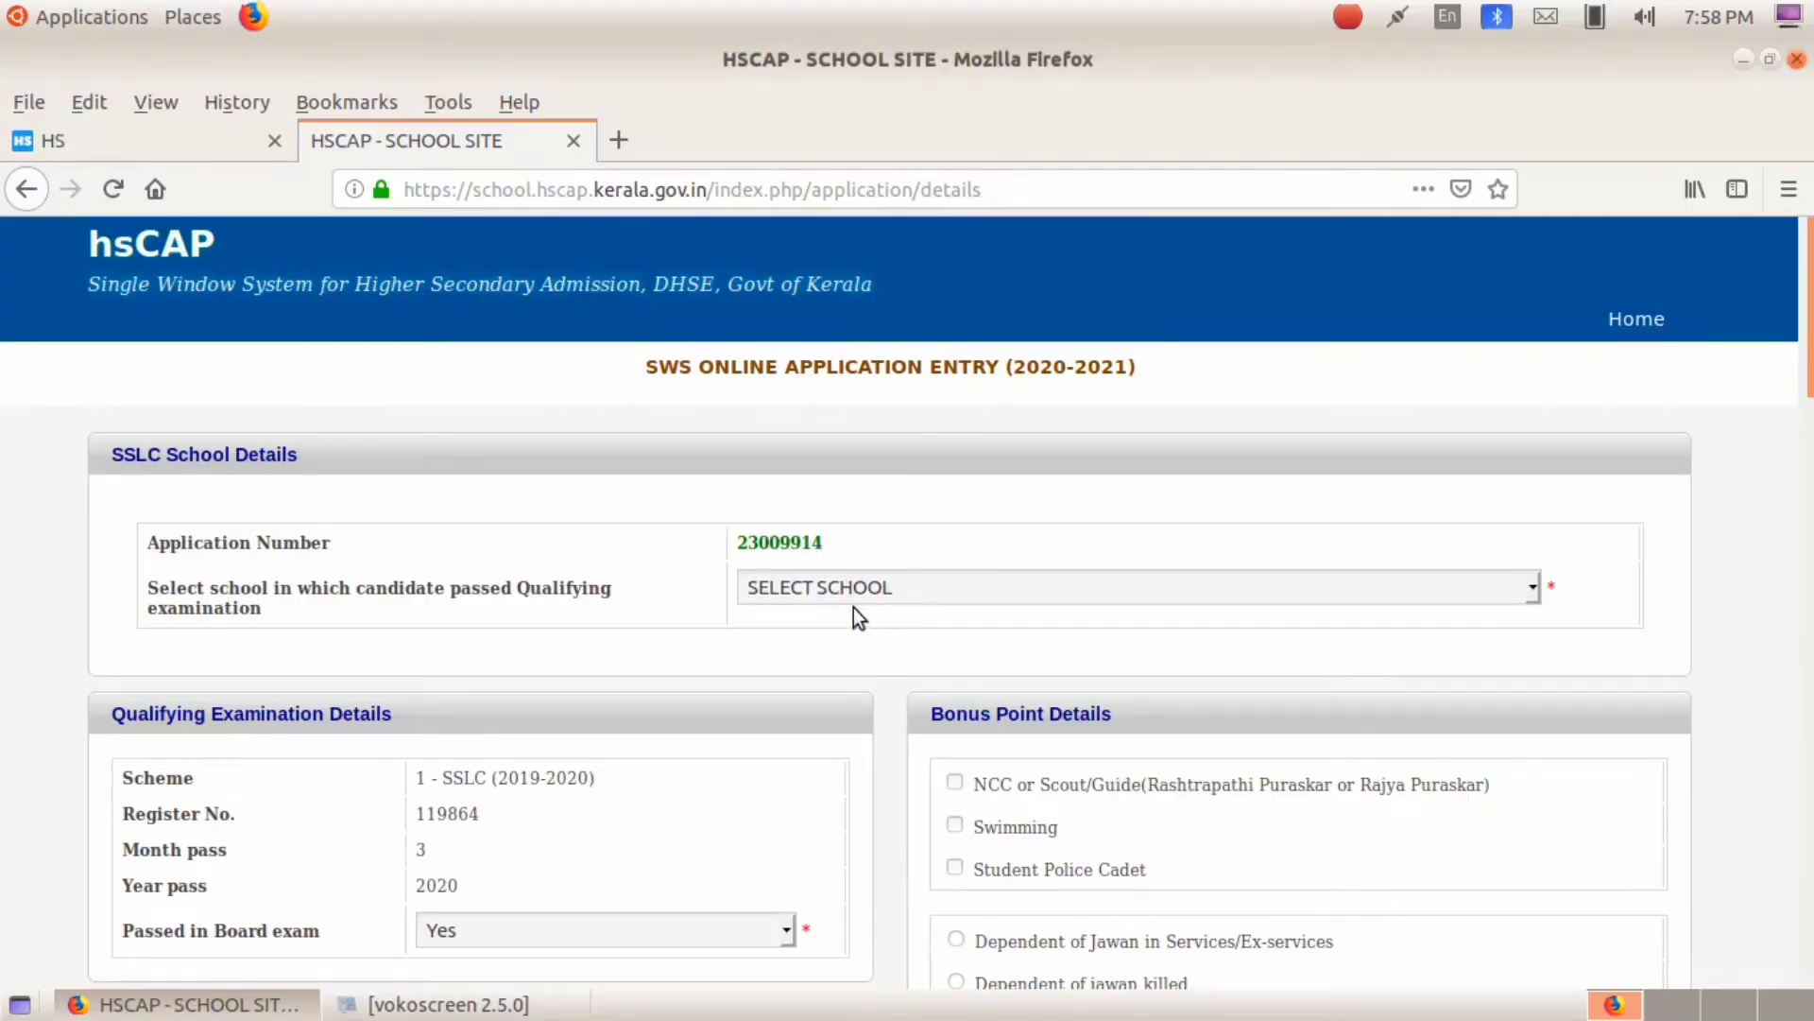
Step: Pick 13057 - ST. THERESA'S AI GHSS, KANNUR as the qualifying school
left_click(898, 596)
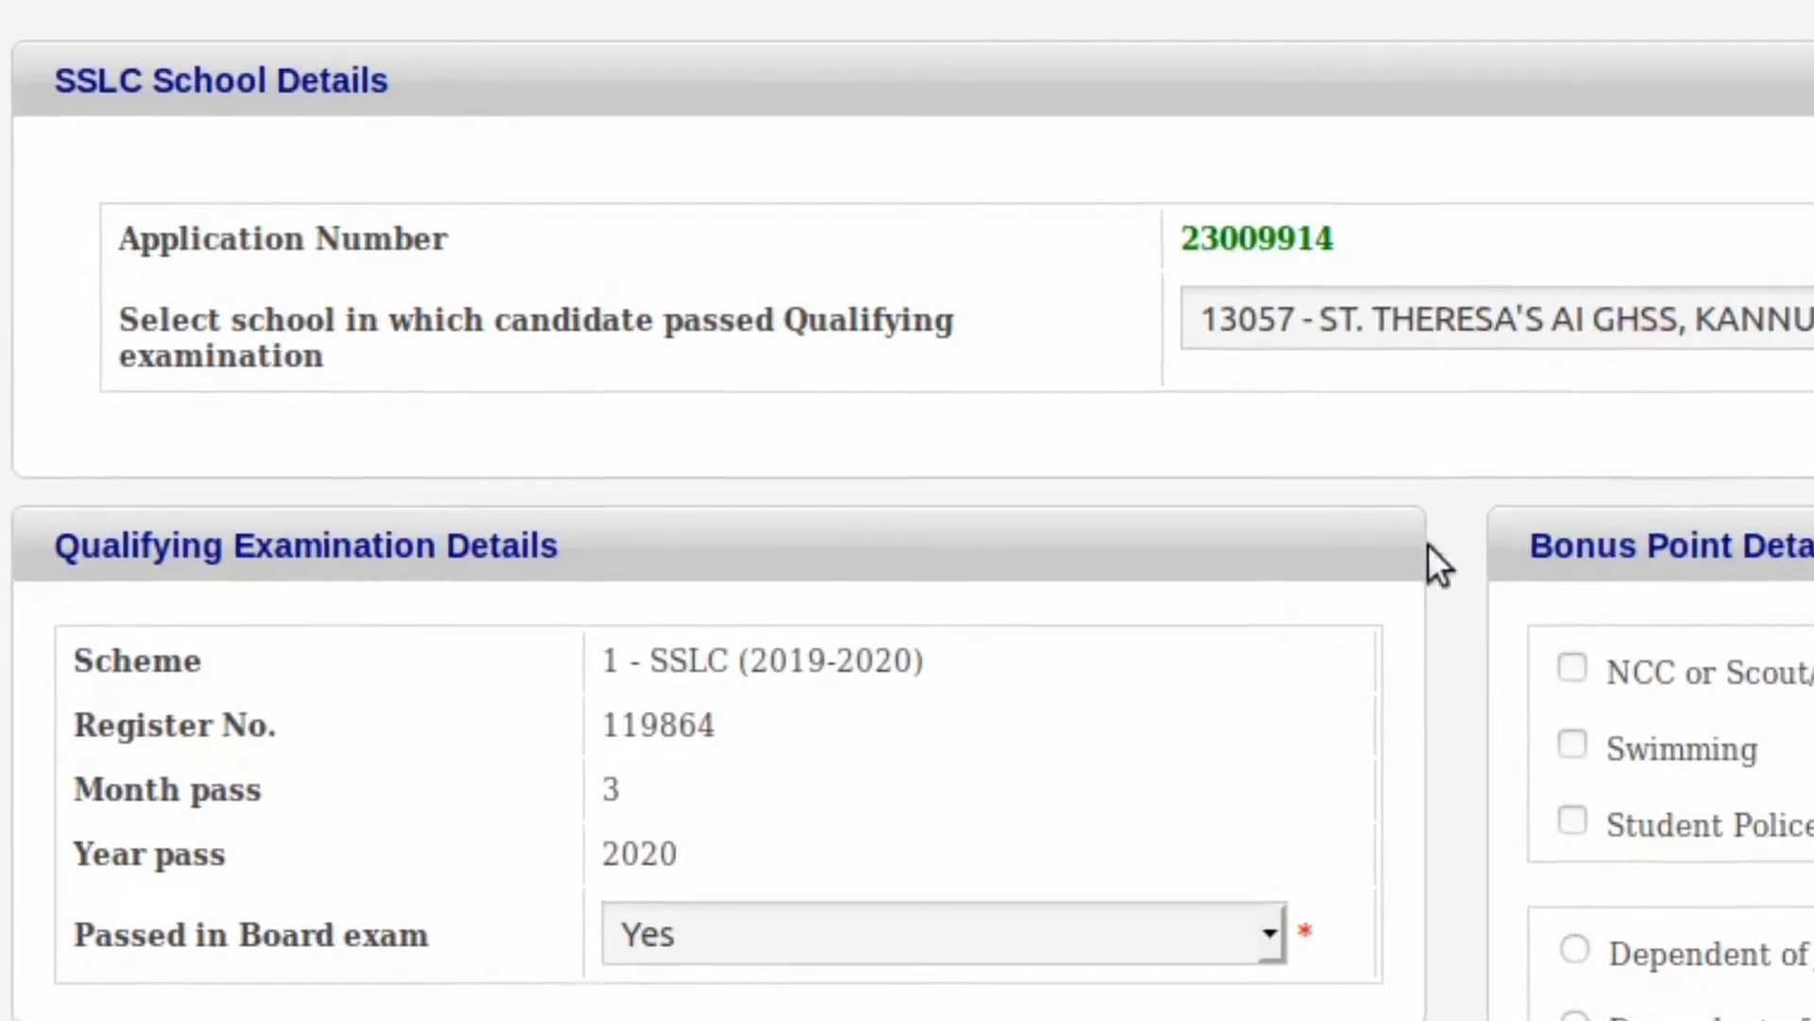
scroll(1138, 813, "down", 3)
scroll(1151, 815, "down", 2)
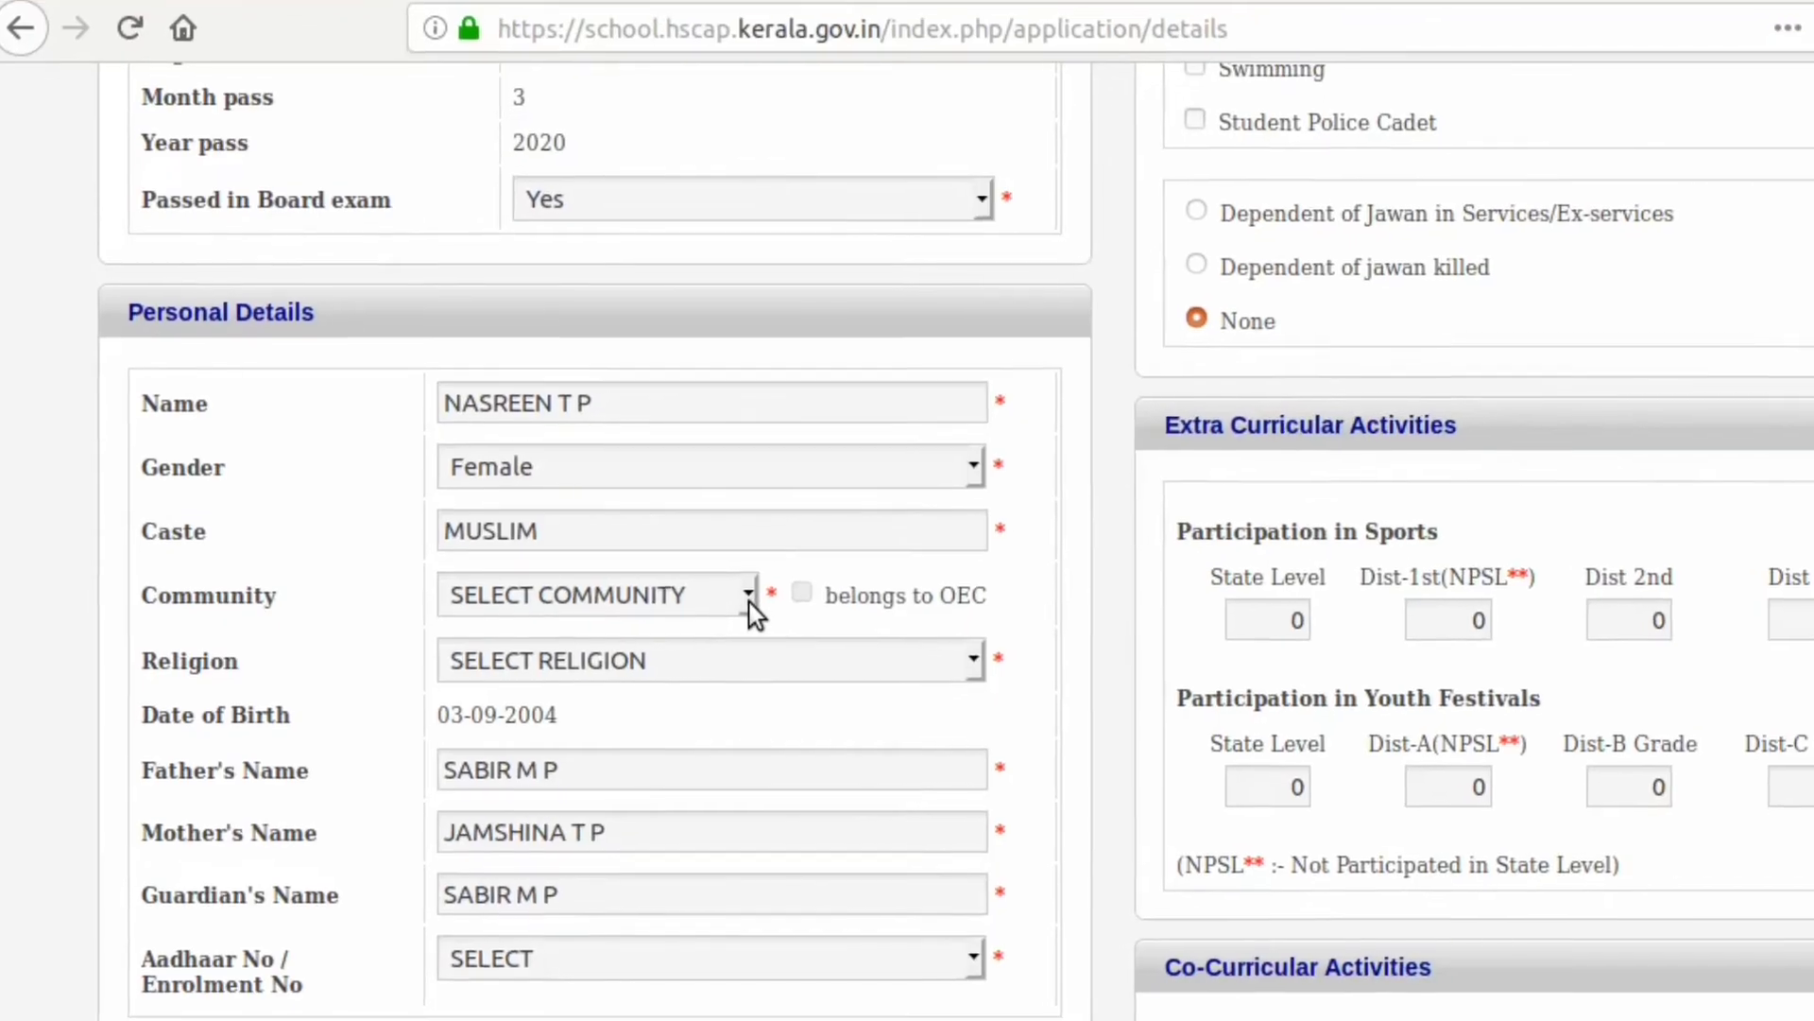
Step: Set the community to Muslim and enter the applicant's Aadhaar number as the ID
left_click(752, 597)
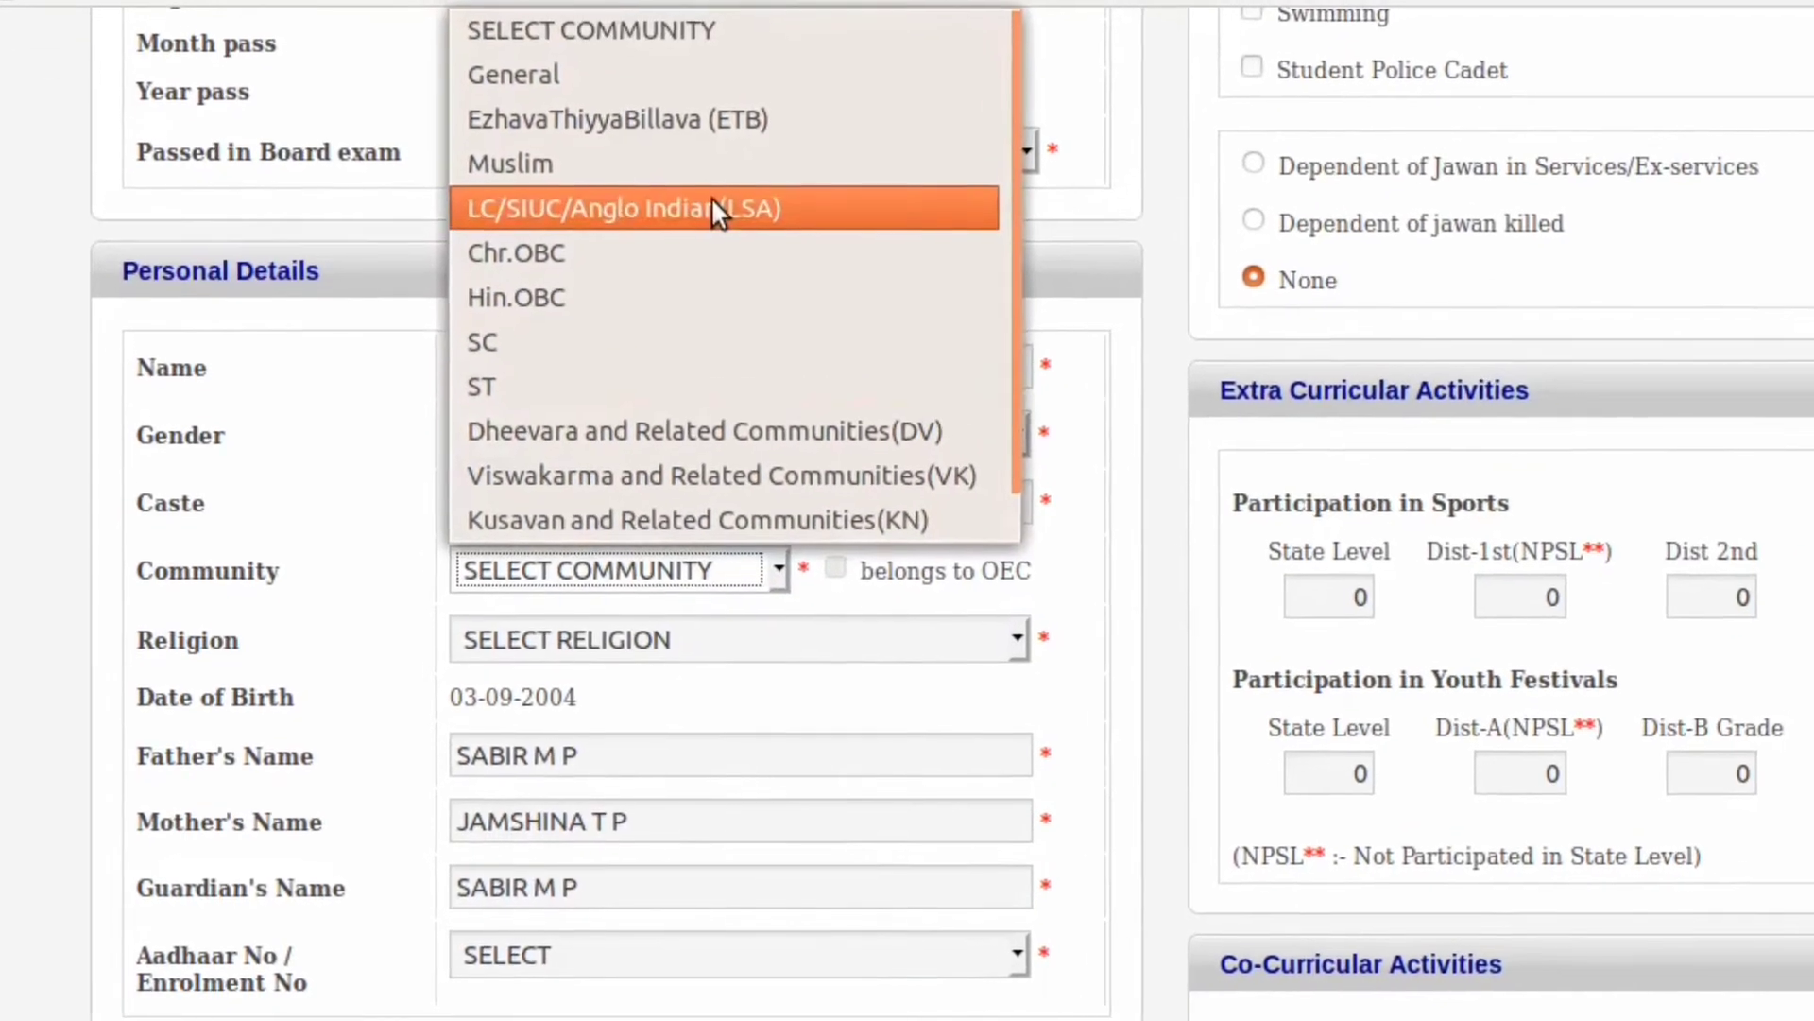
left_click(681, 189)
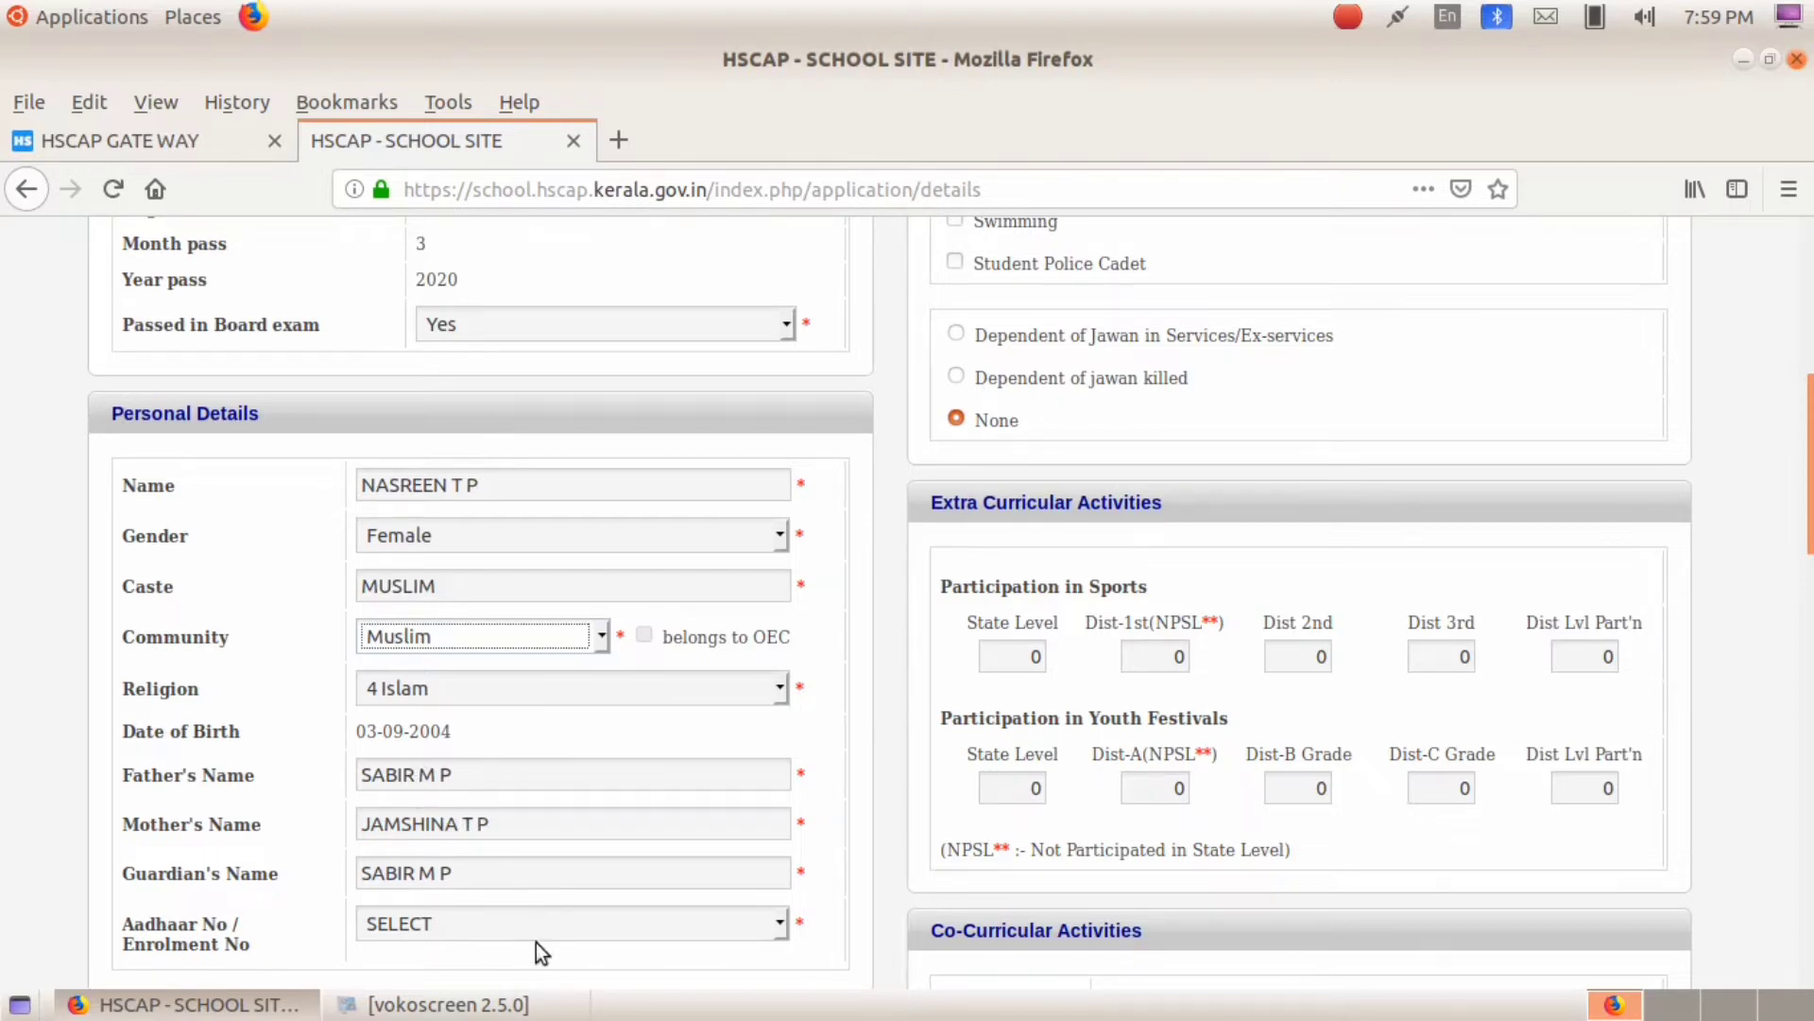
scroll(681, 927, "down", 3)
left_click(777, 732)
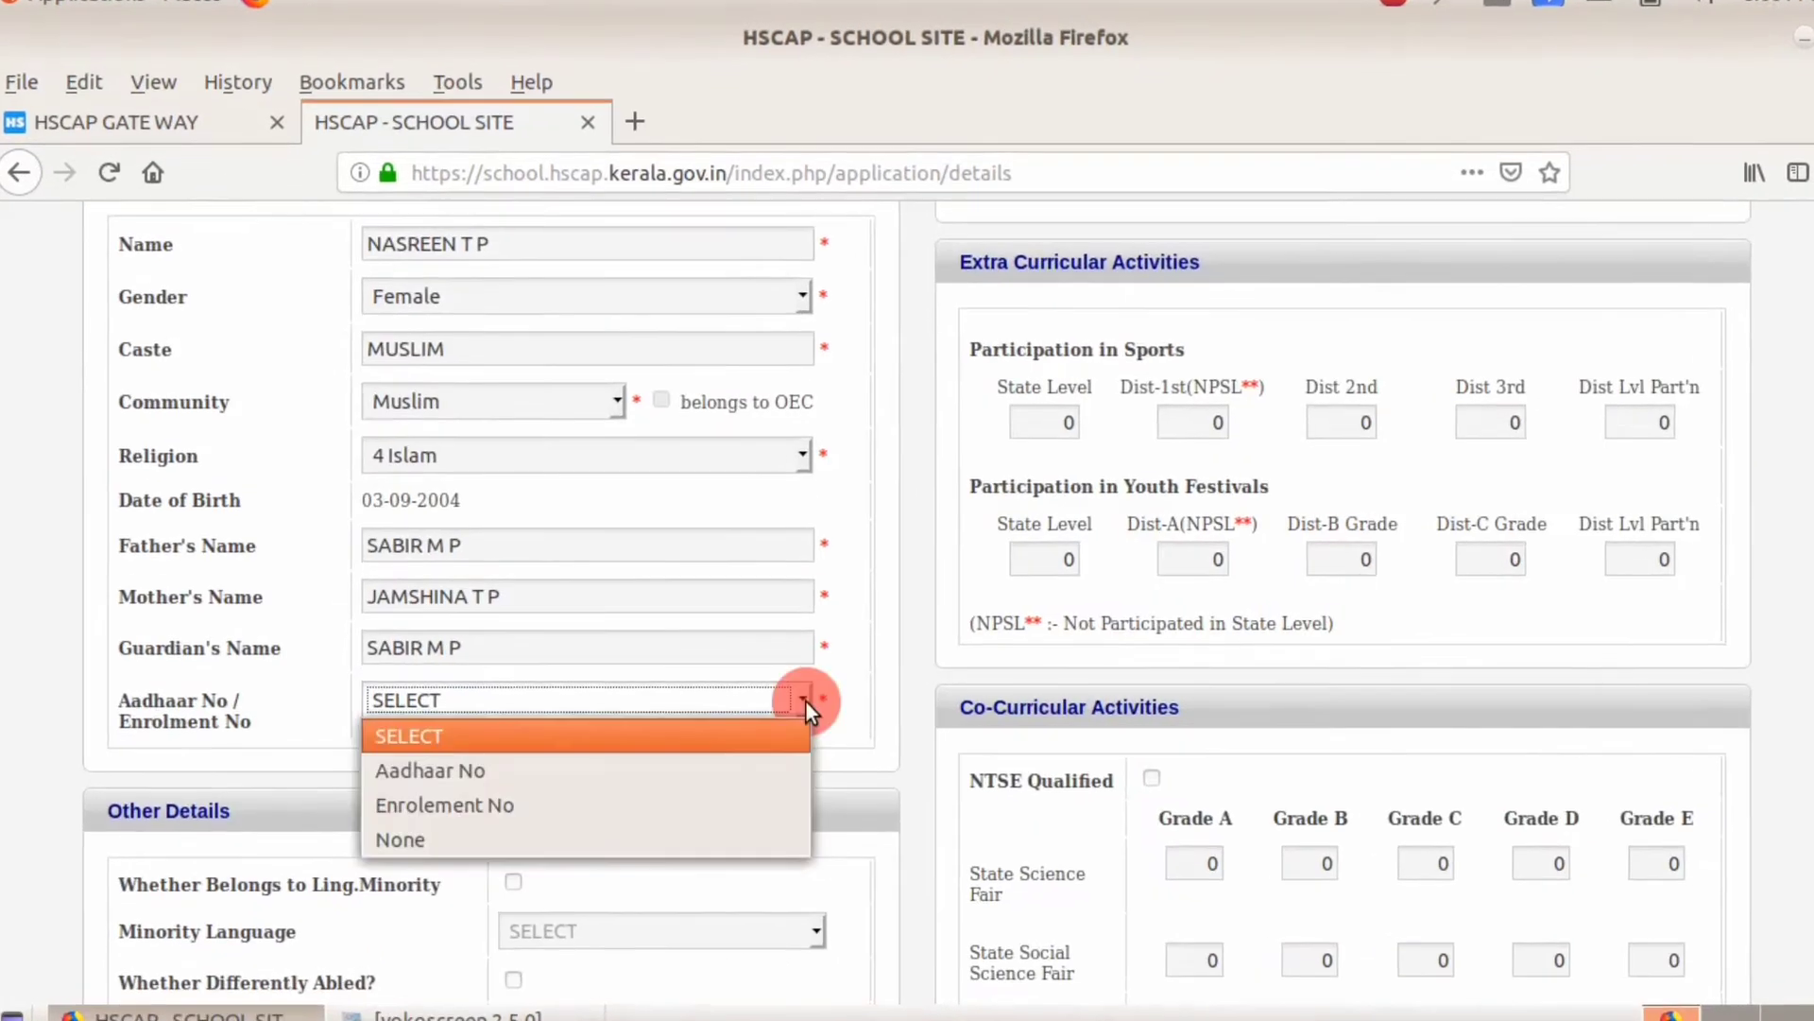
left_click(567, 795)
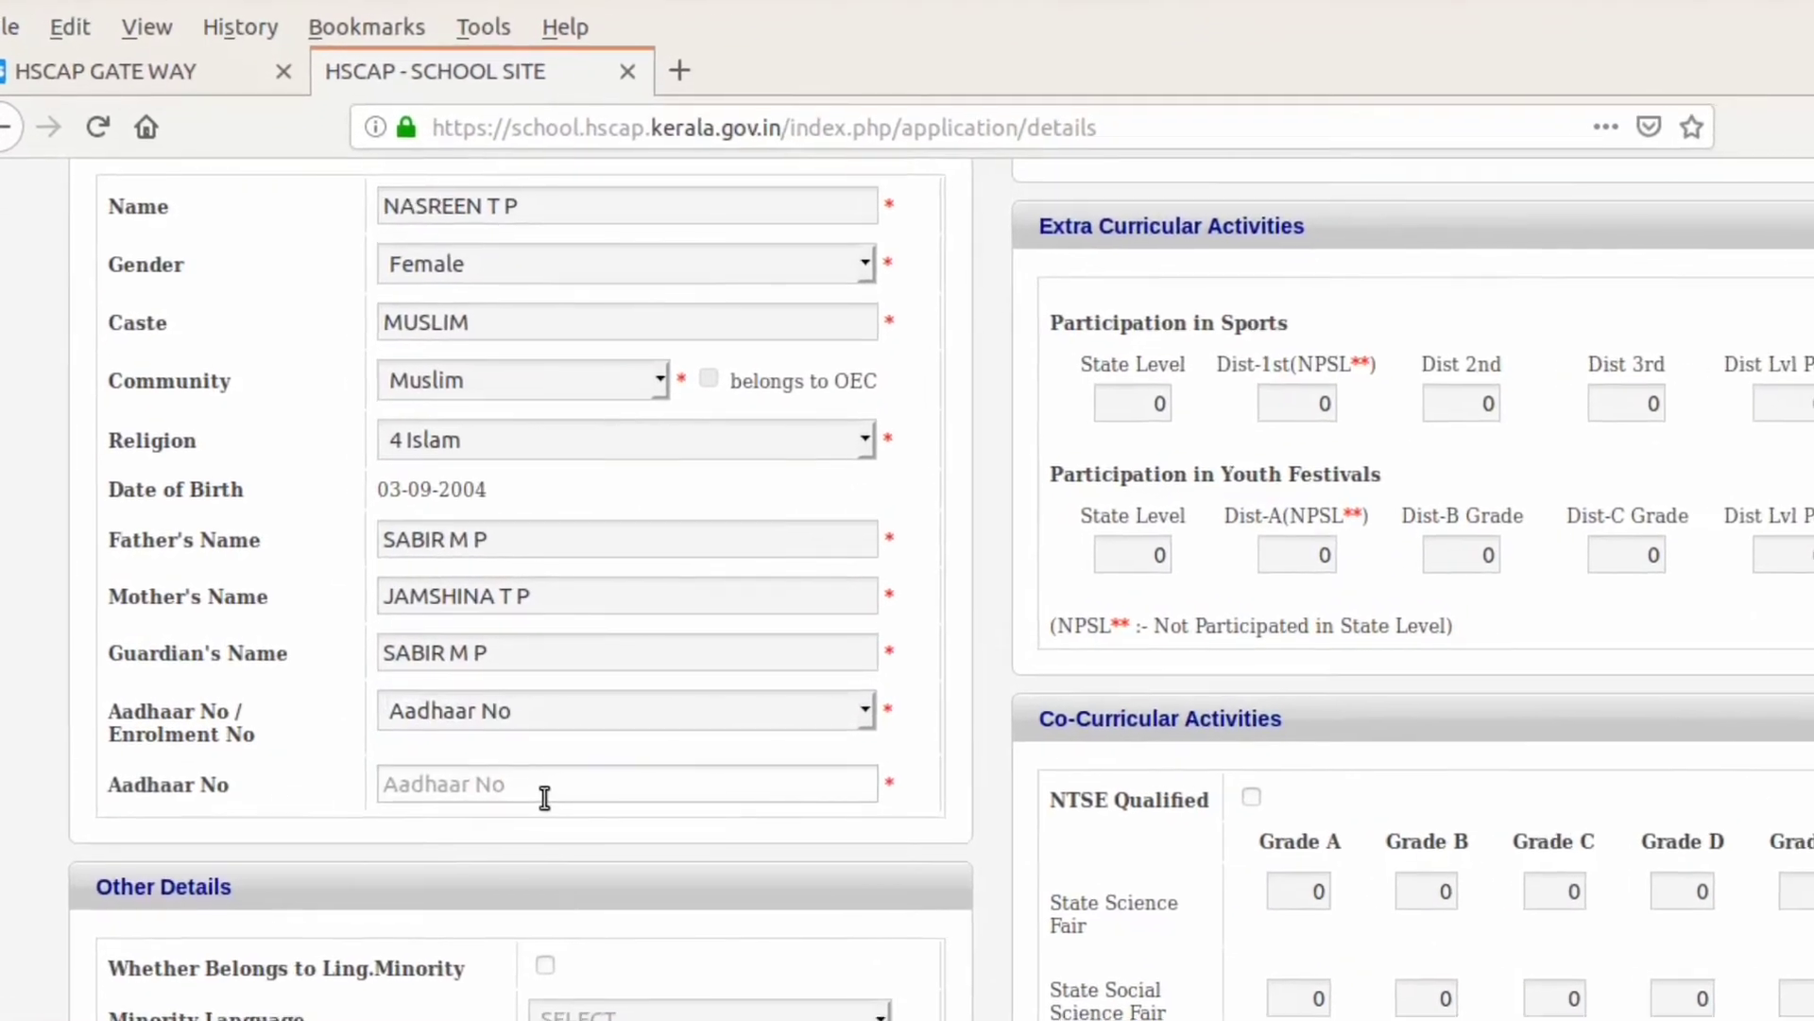
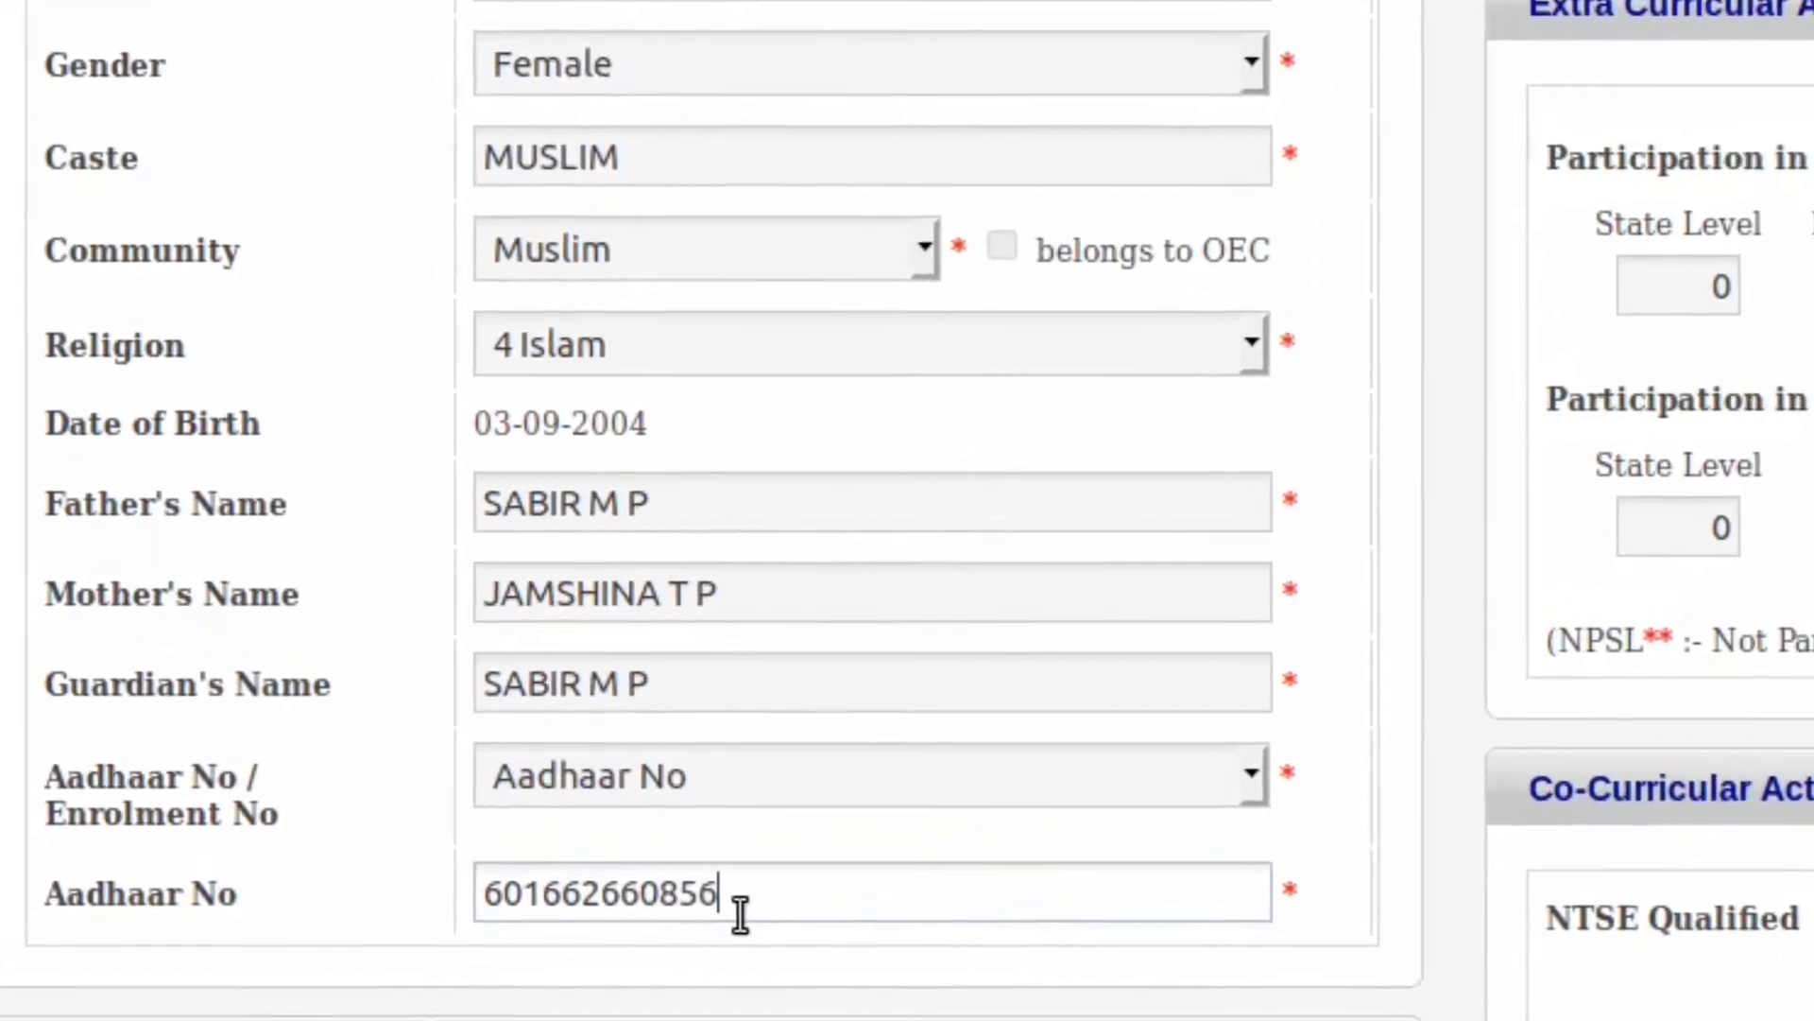
left_click(741, 1016)
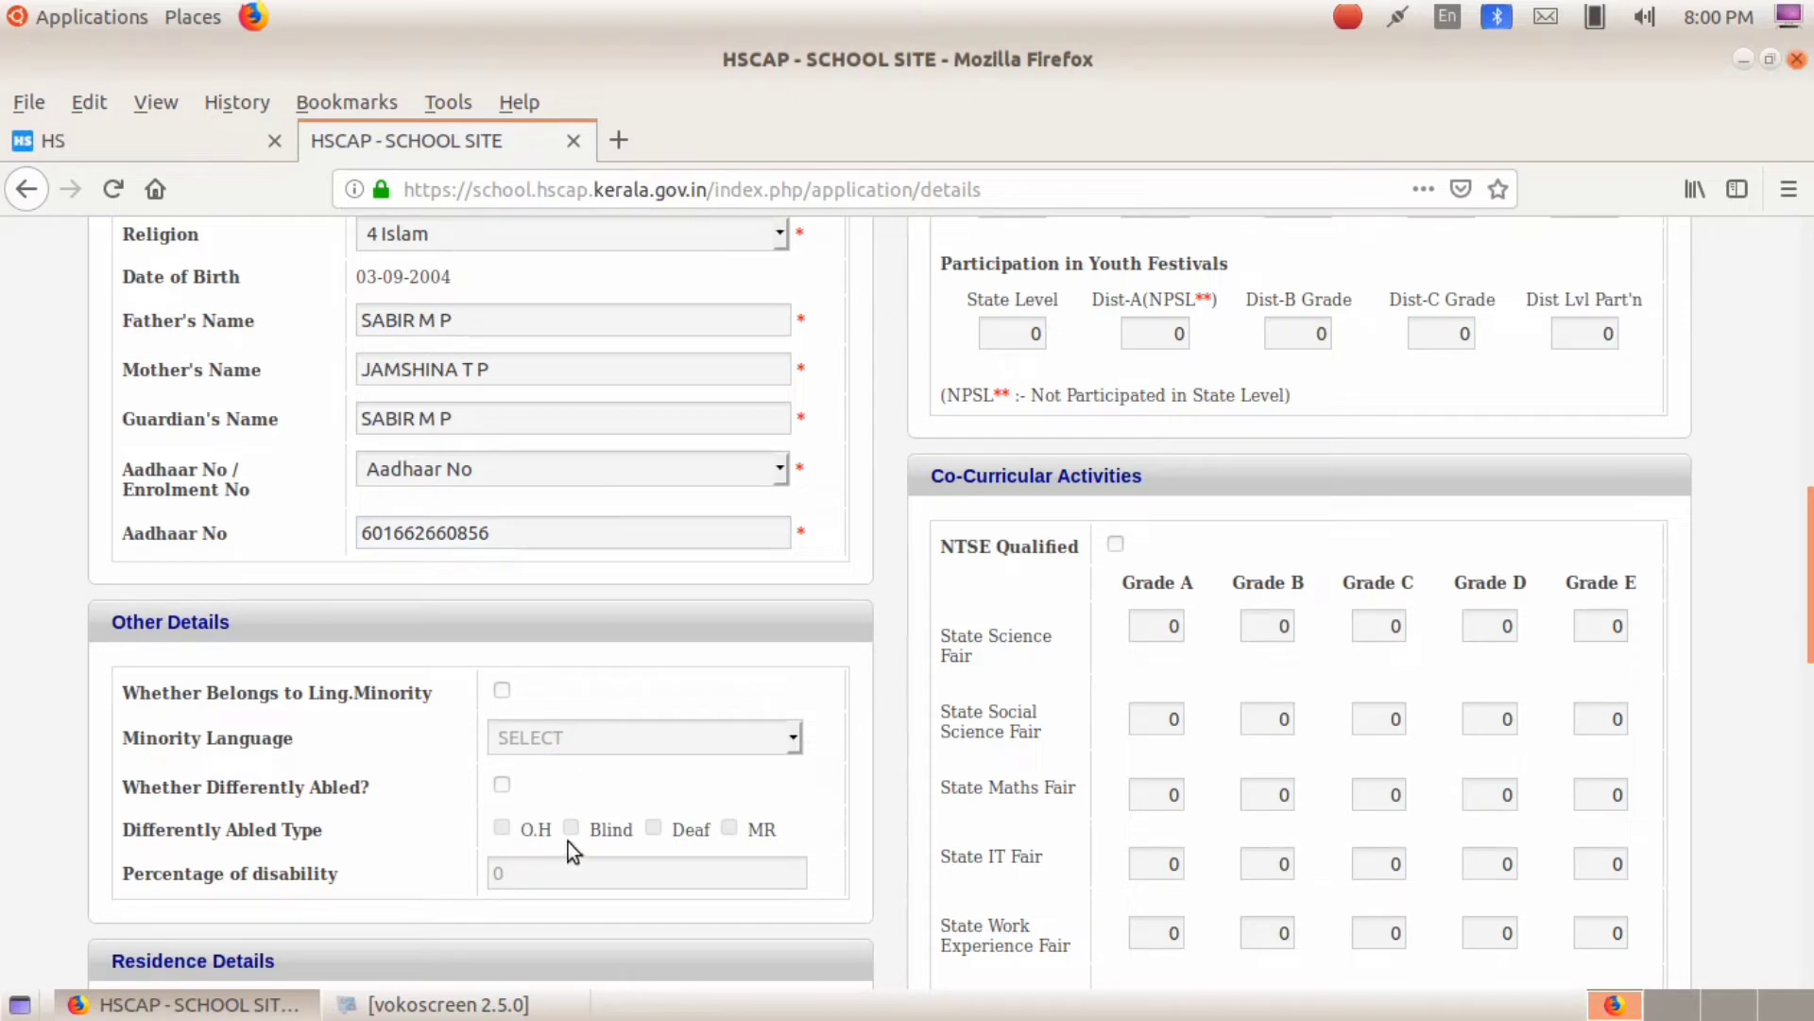
Step: Set the resident district to 13 Kannur and the resident taluk to 60 Kannur
scroll(531, 887, "down", 3)
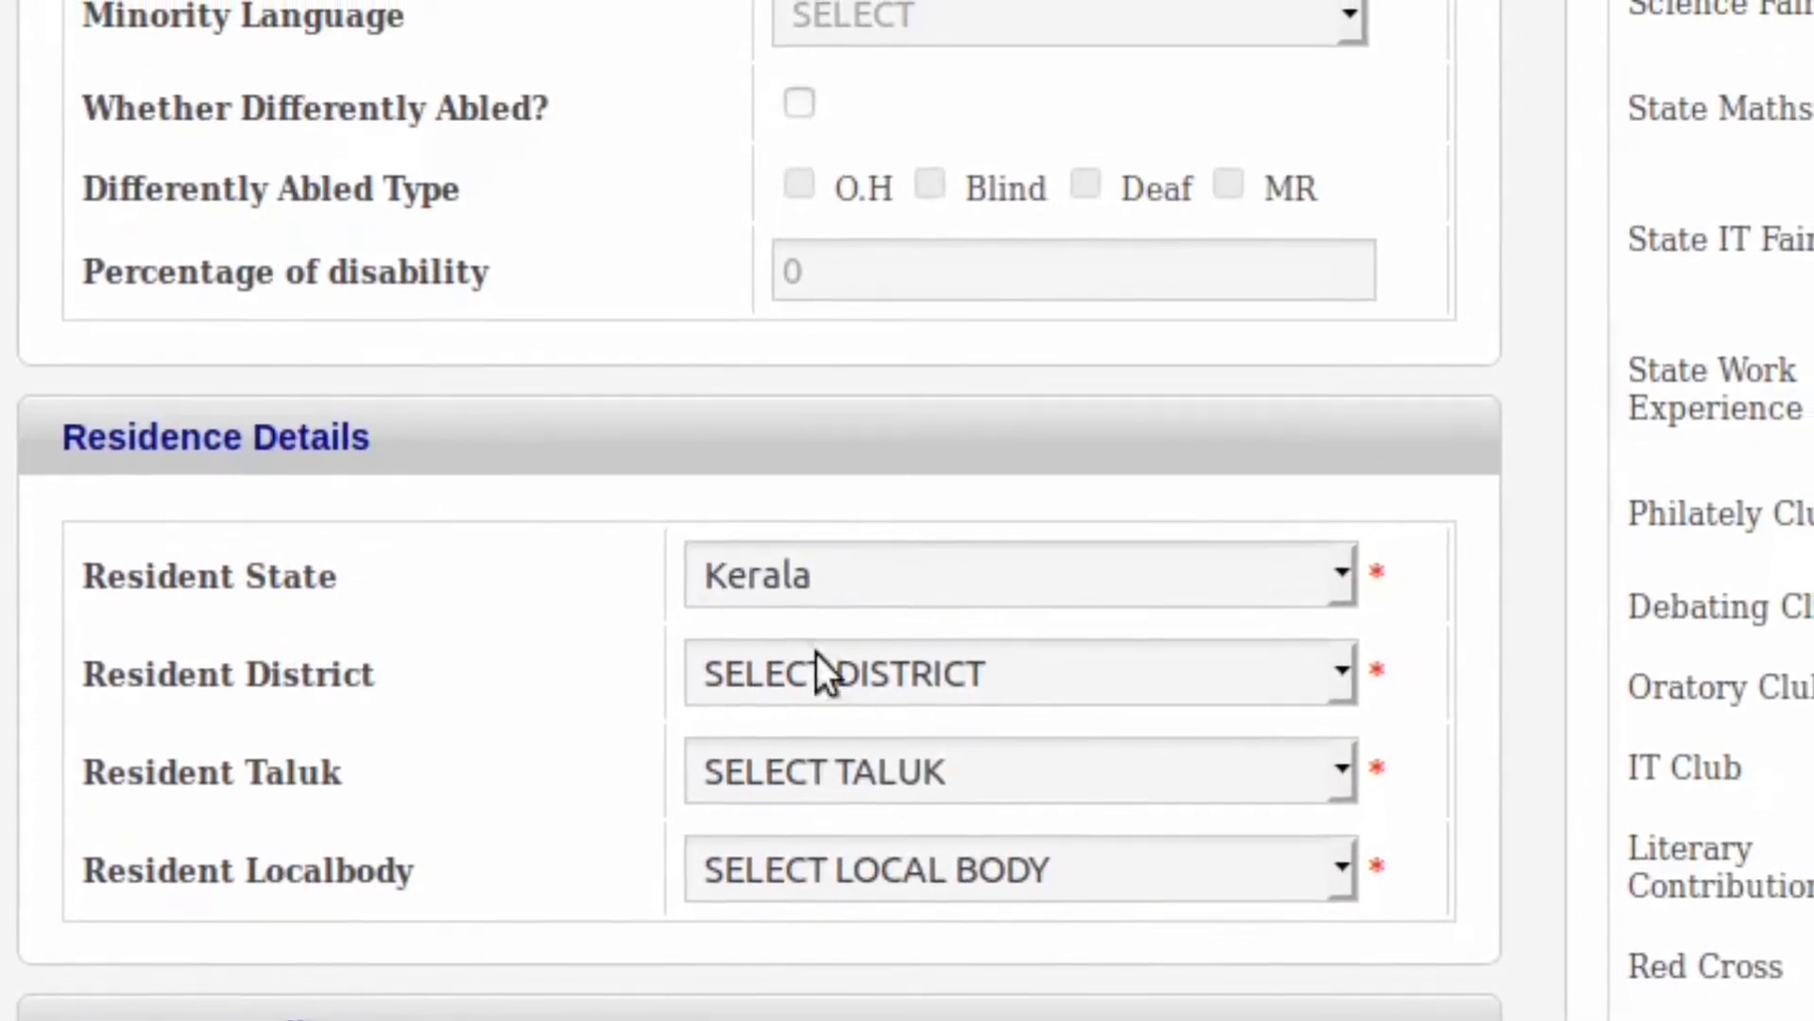
left_click(916, 697)
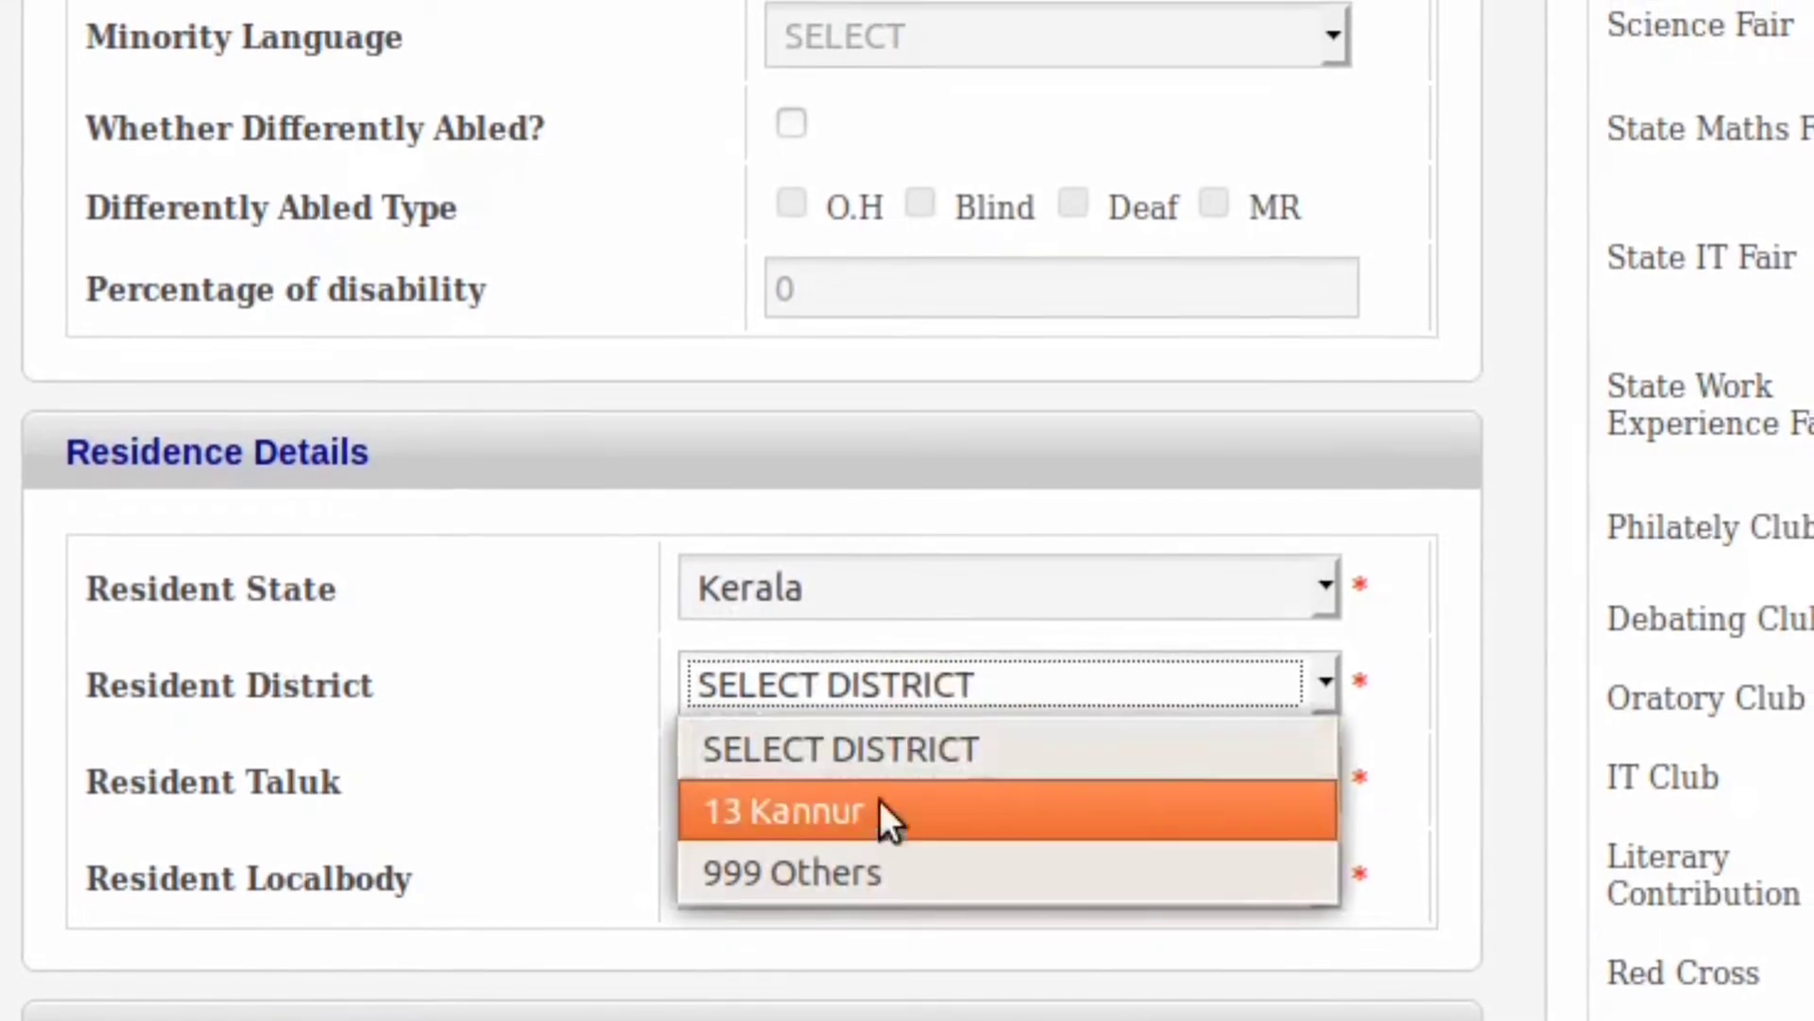
left_click(874, 830)
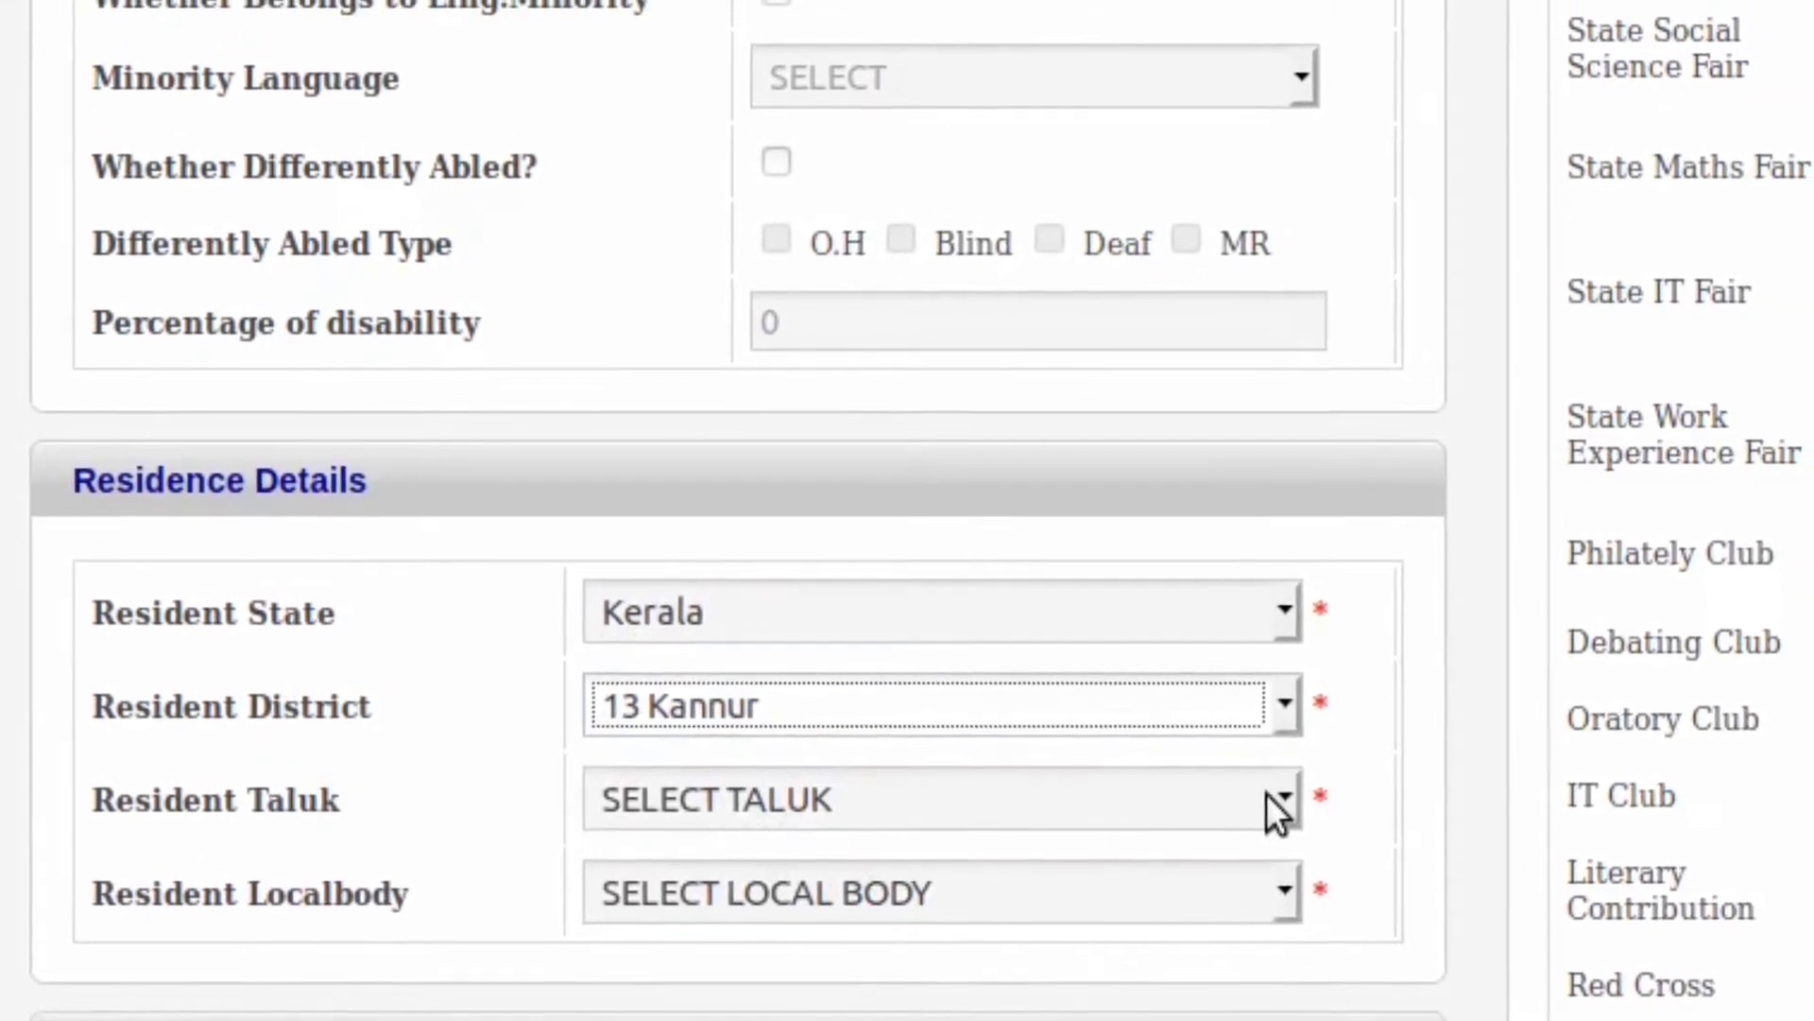
left_click(1285, 804)
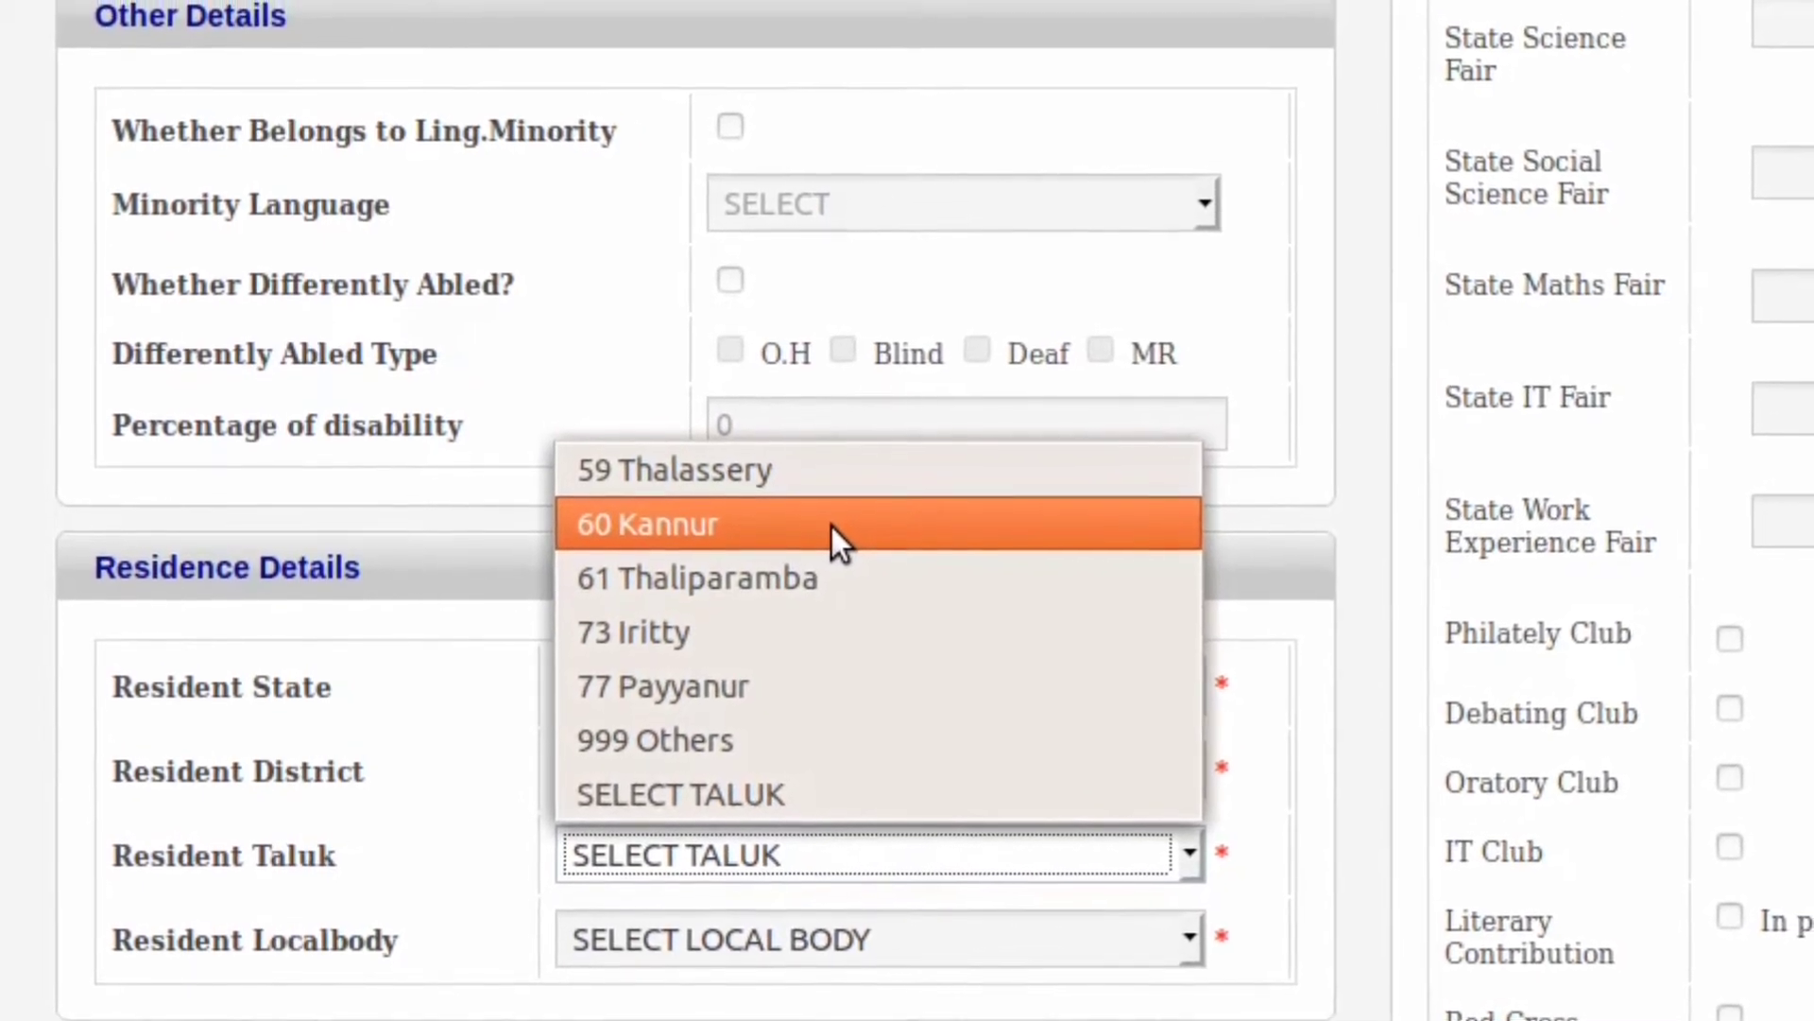
left_click(833, 522)
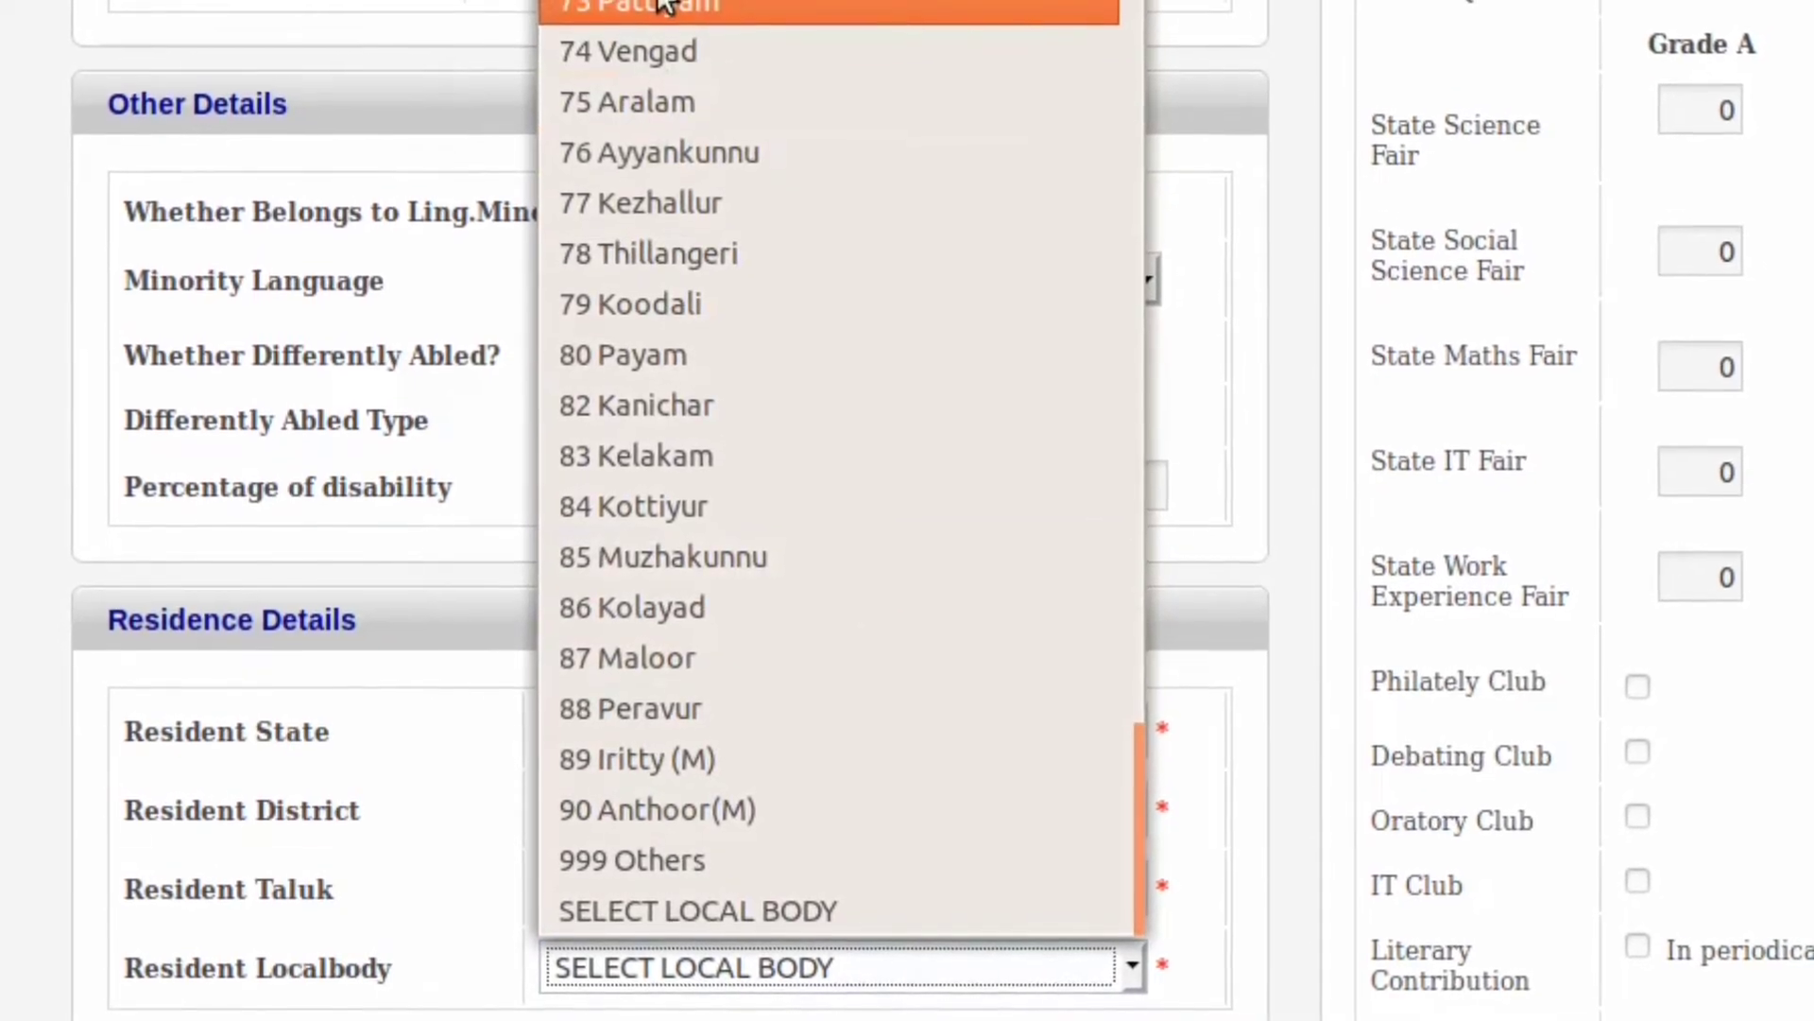
Step: Choose 1 Kannur(C) as the resident local body
scroll(663, 8, "up", 7)
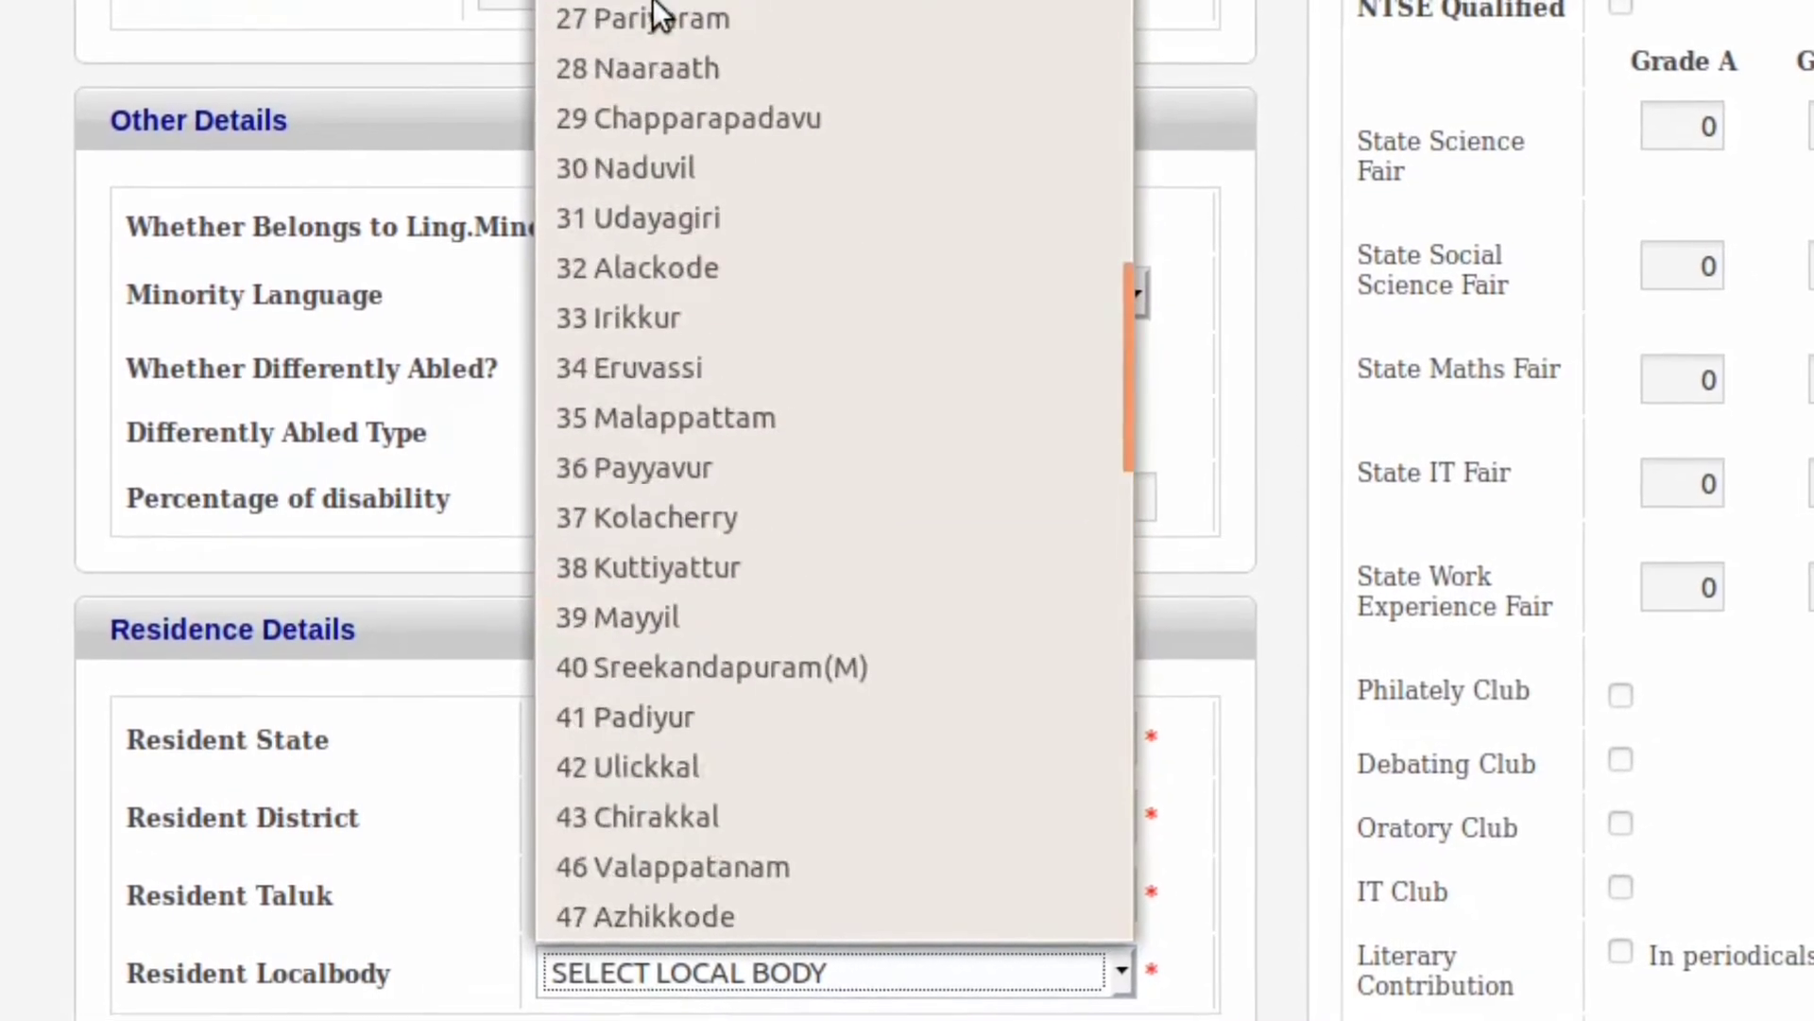
scroll(659, 19, "up", 4)
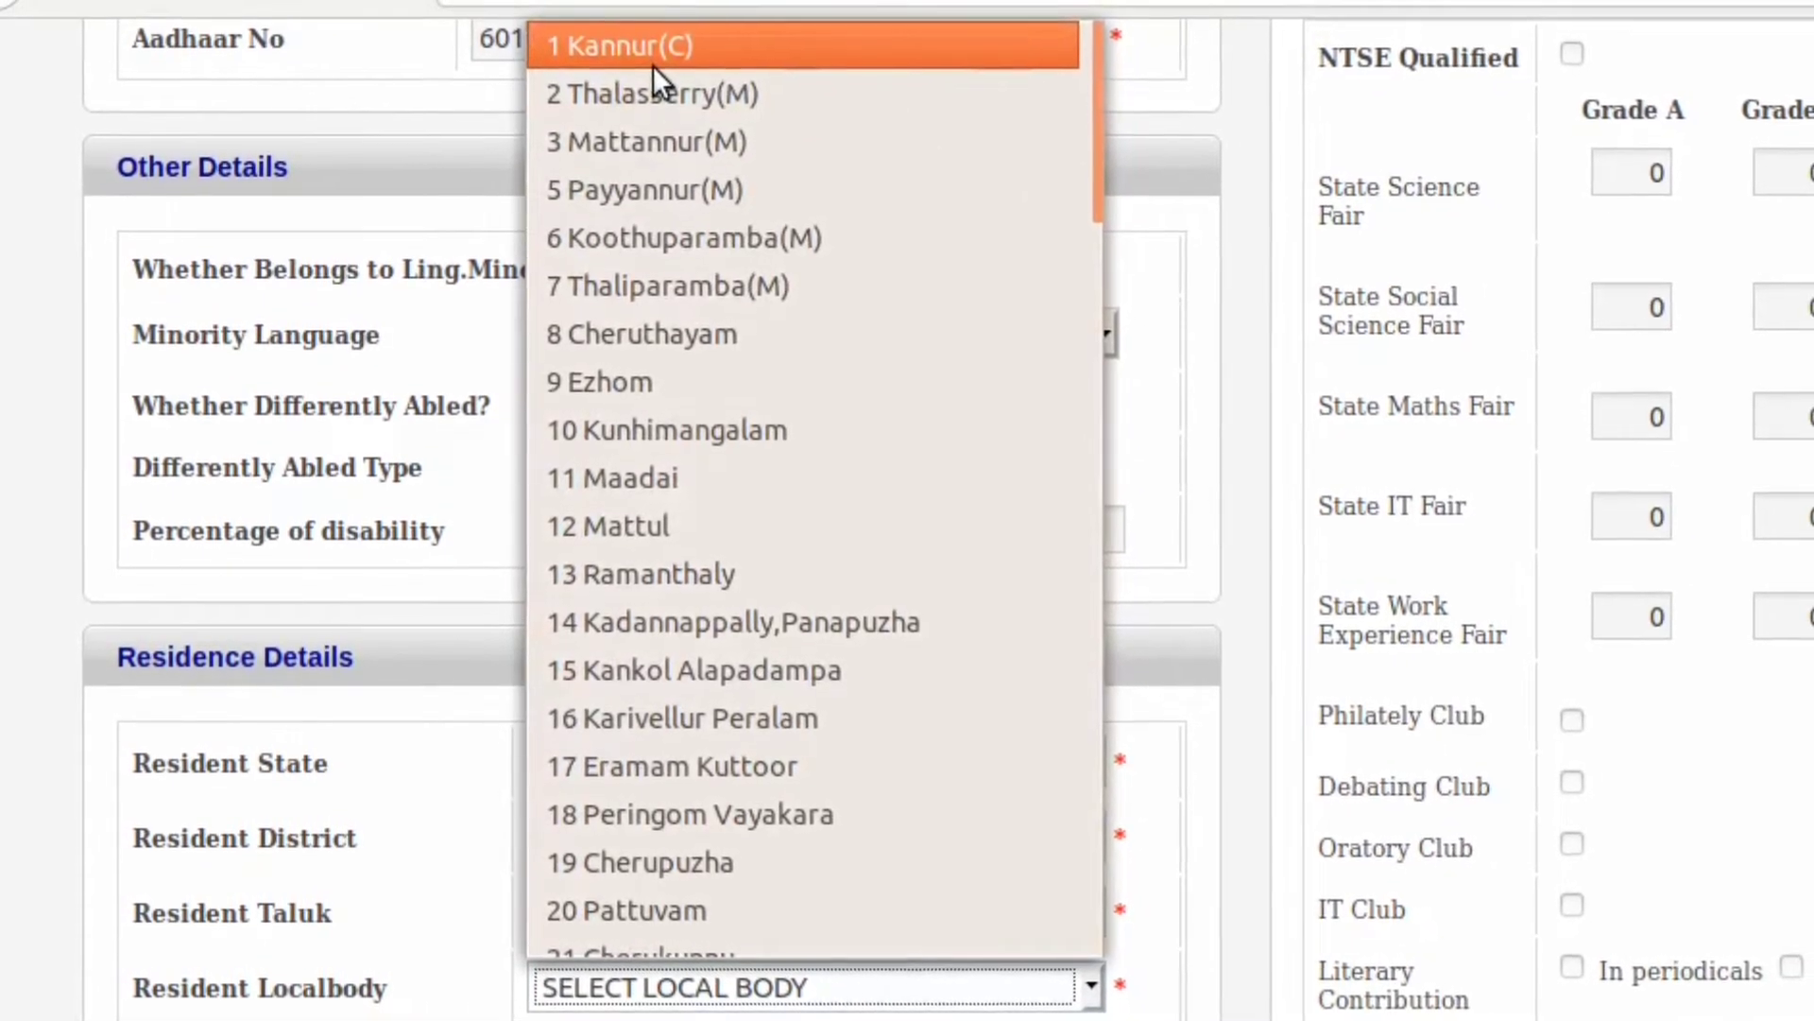
left_click(654, 66)
scroll(1473, 647, "down", 3)
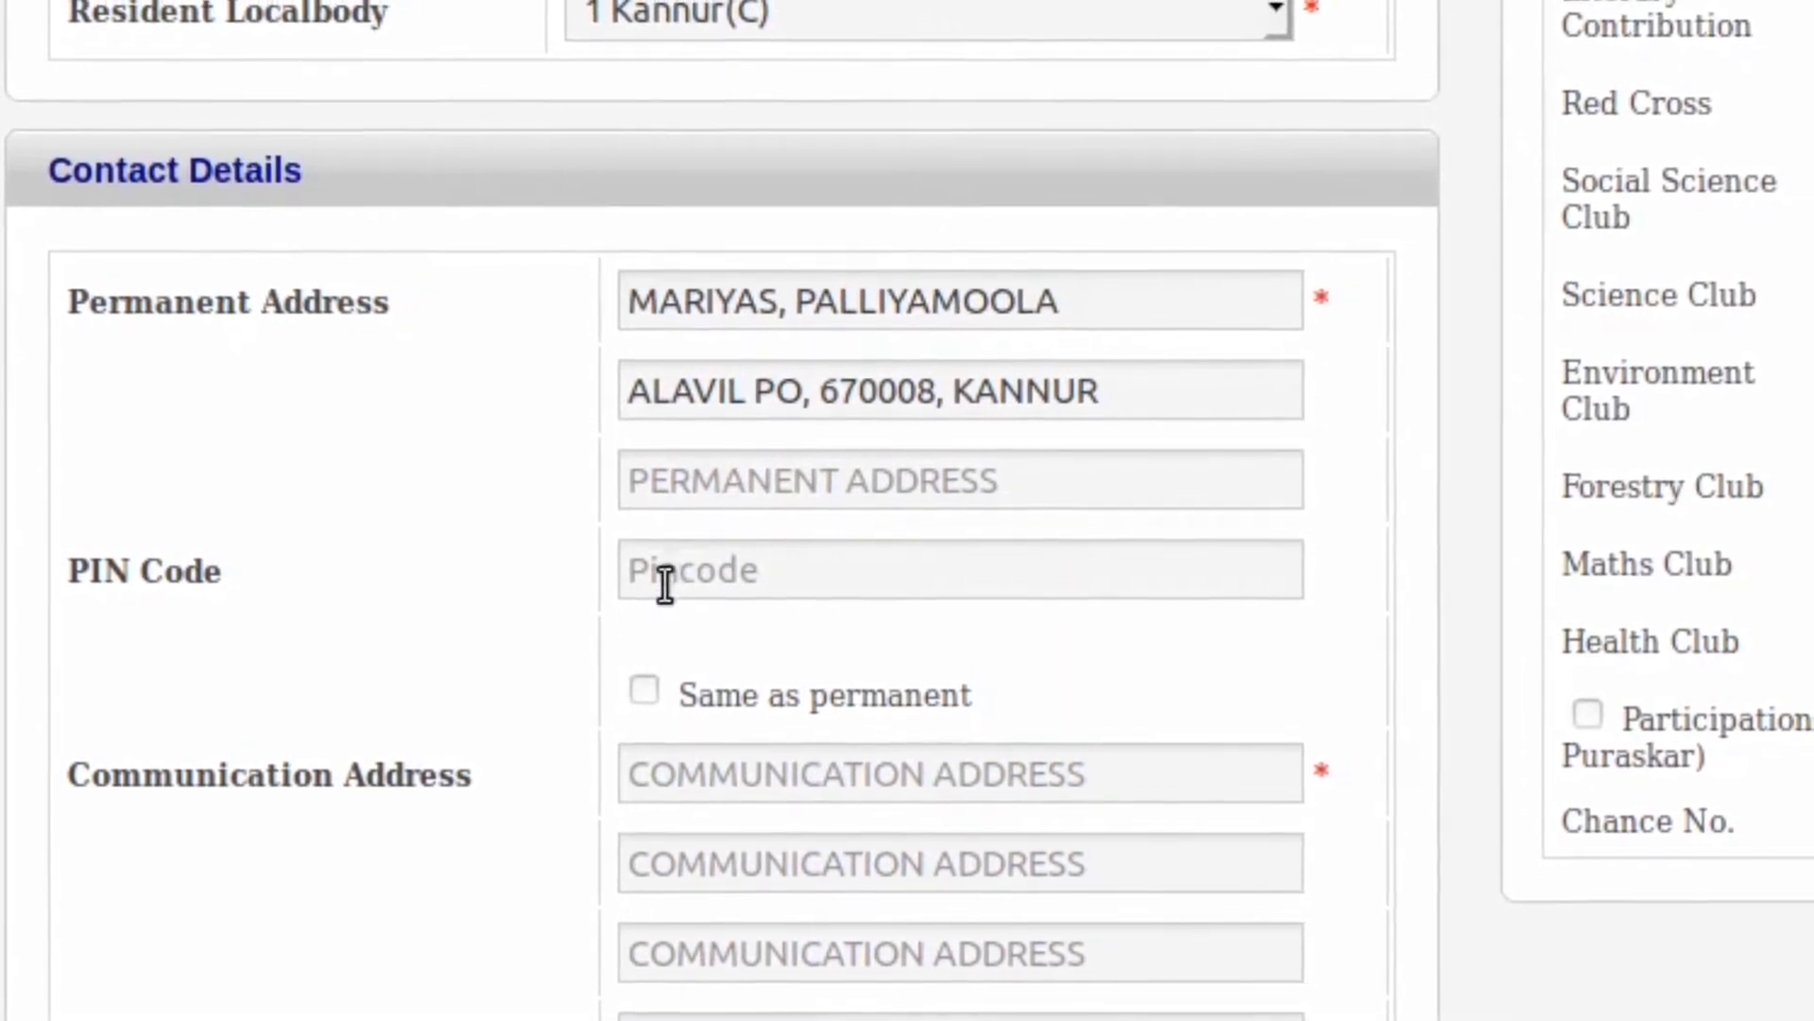
Step: Enter the PIN code, copy the permanent address to communication, and type the mobile number
left_click(665, 588)
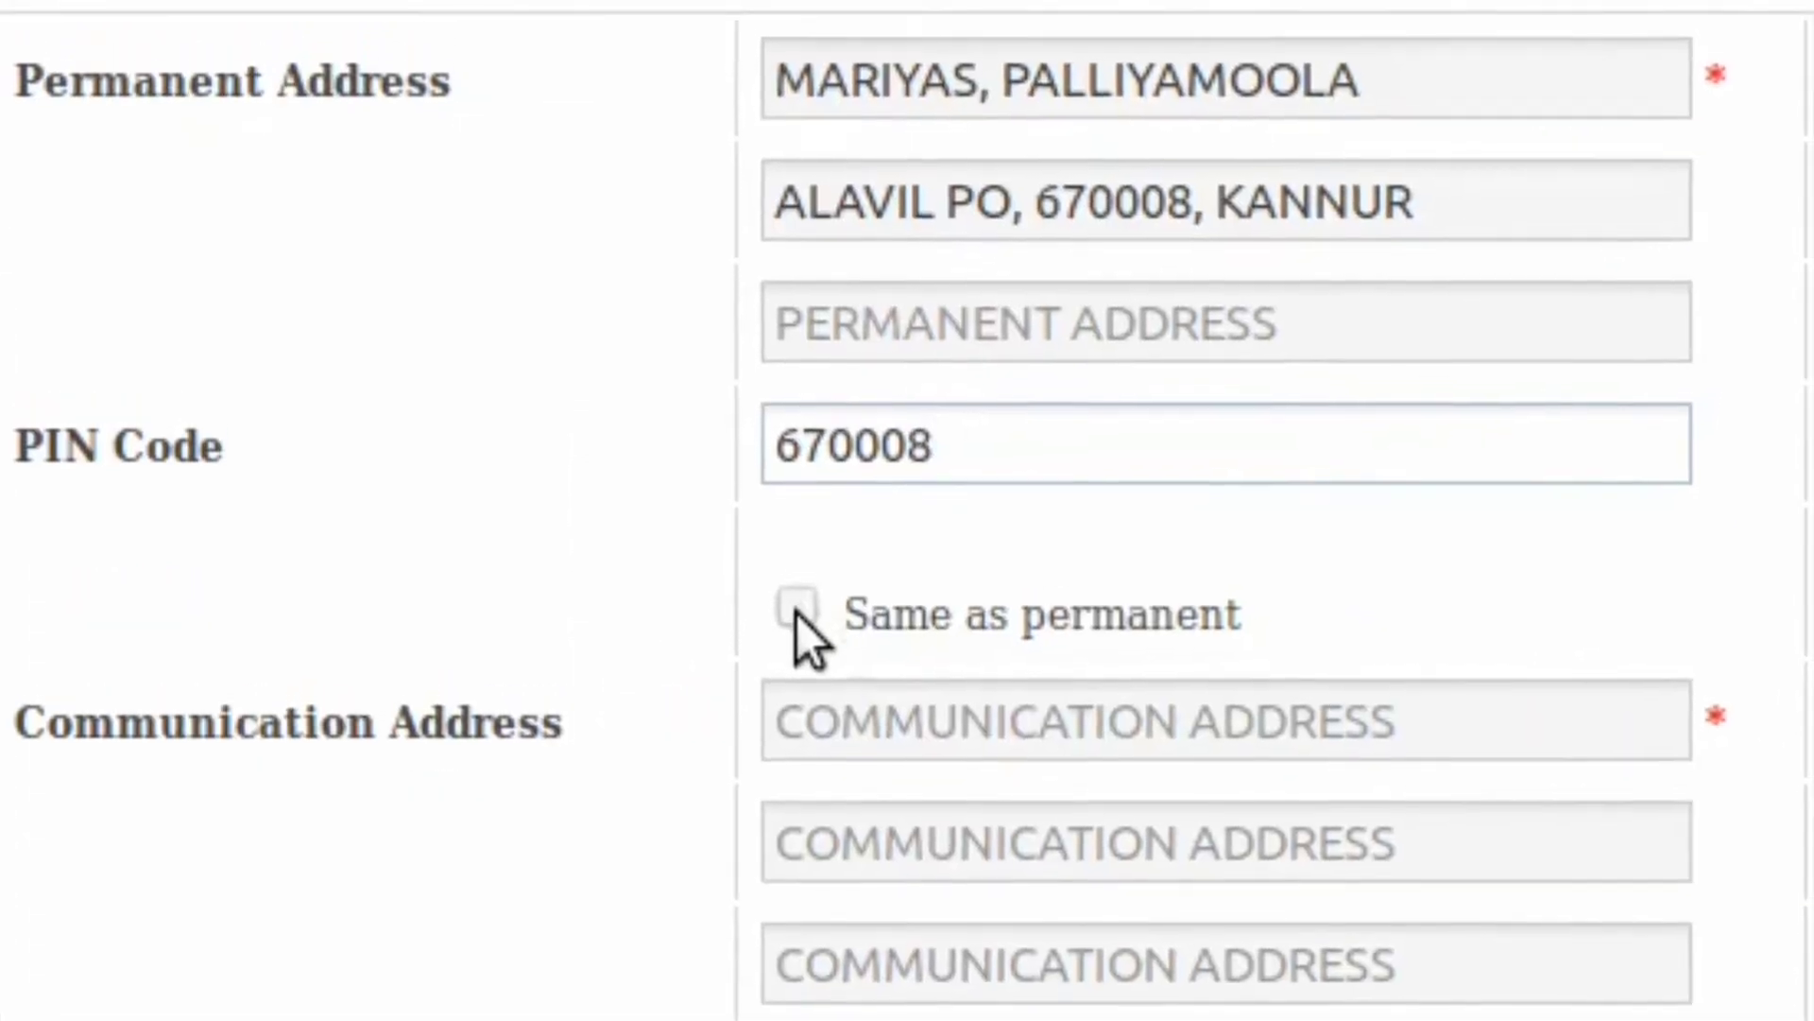
left_click(796, 614)
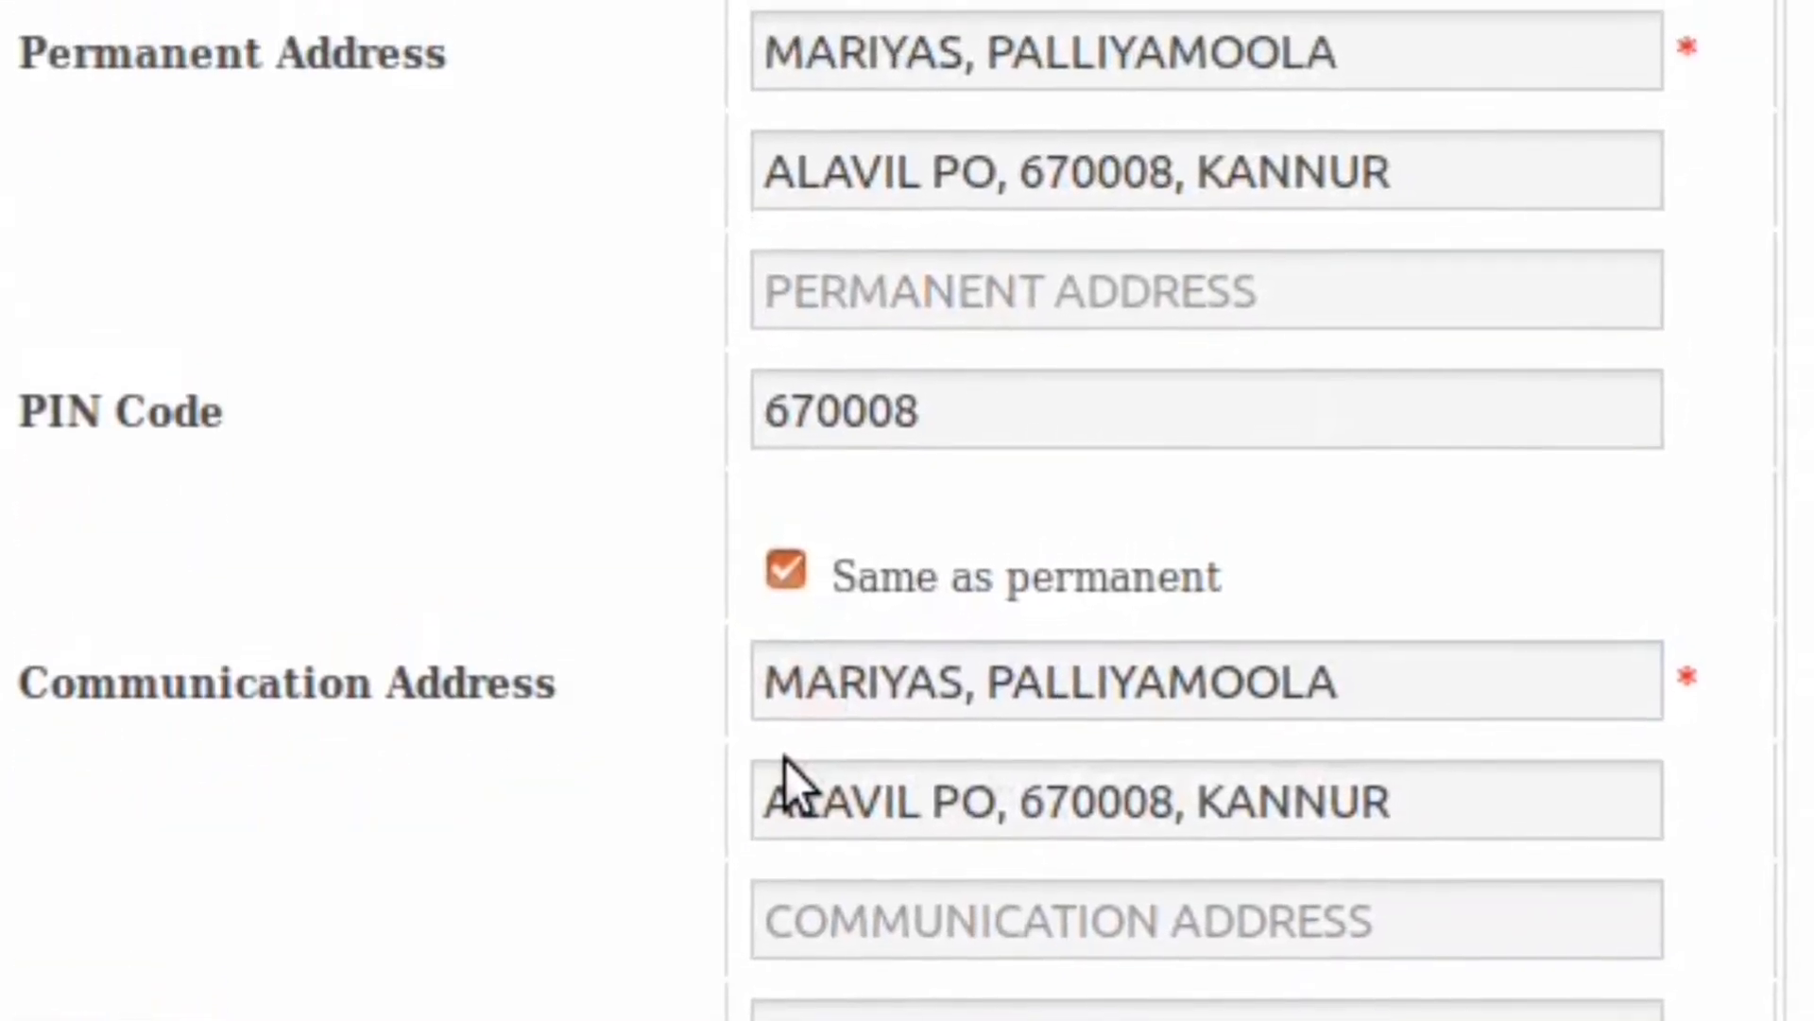
key("Tab")
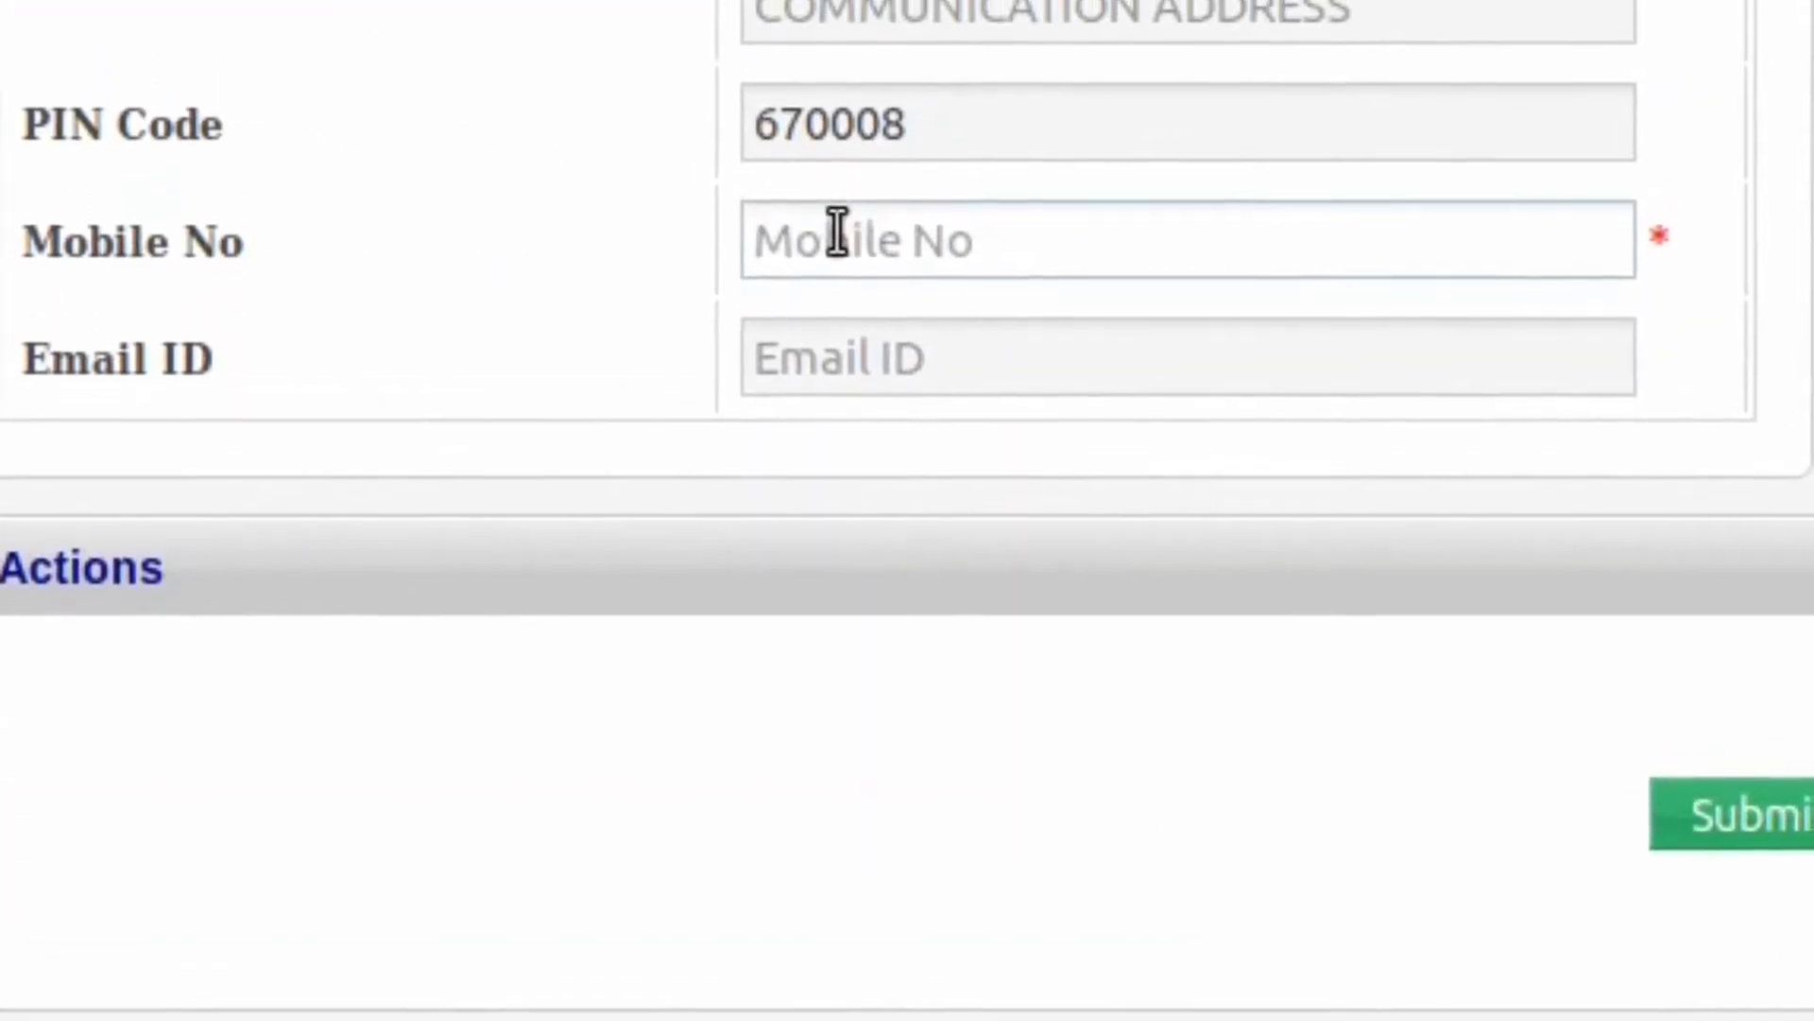
left_click(832, 244)
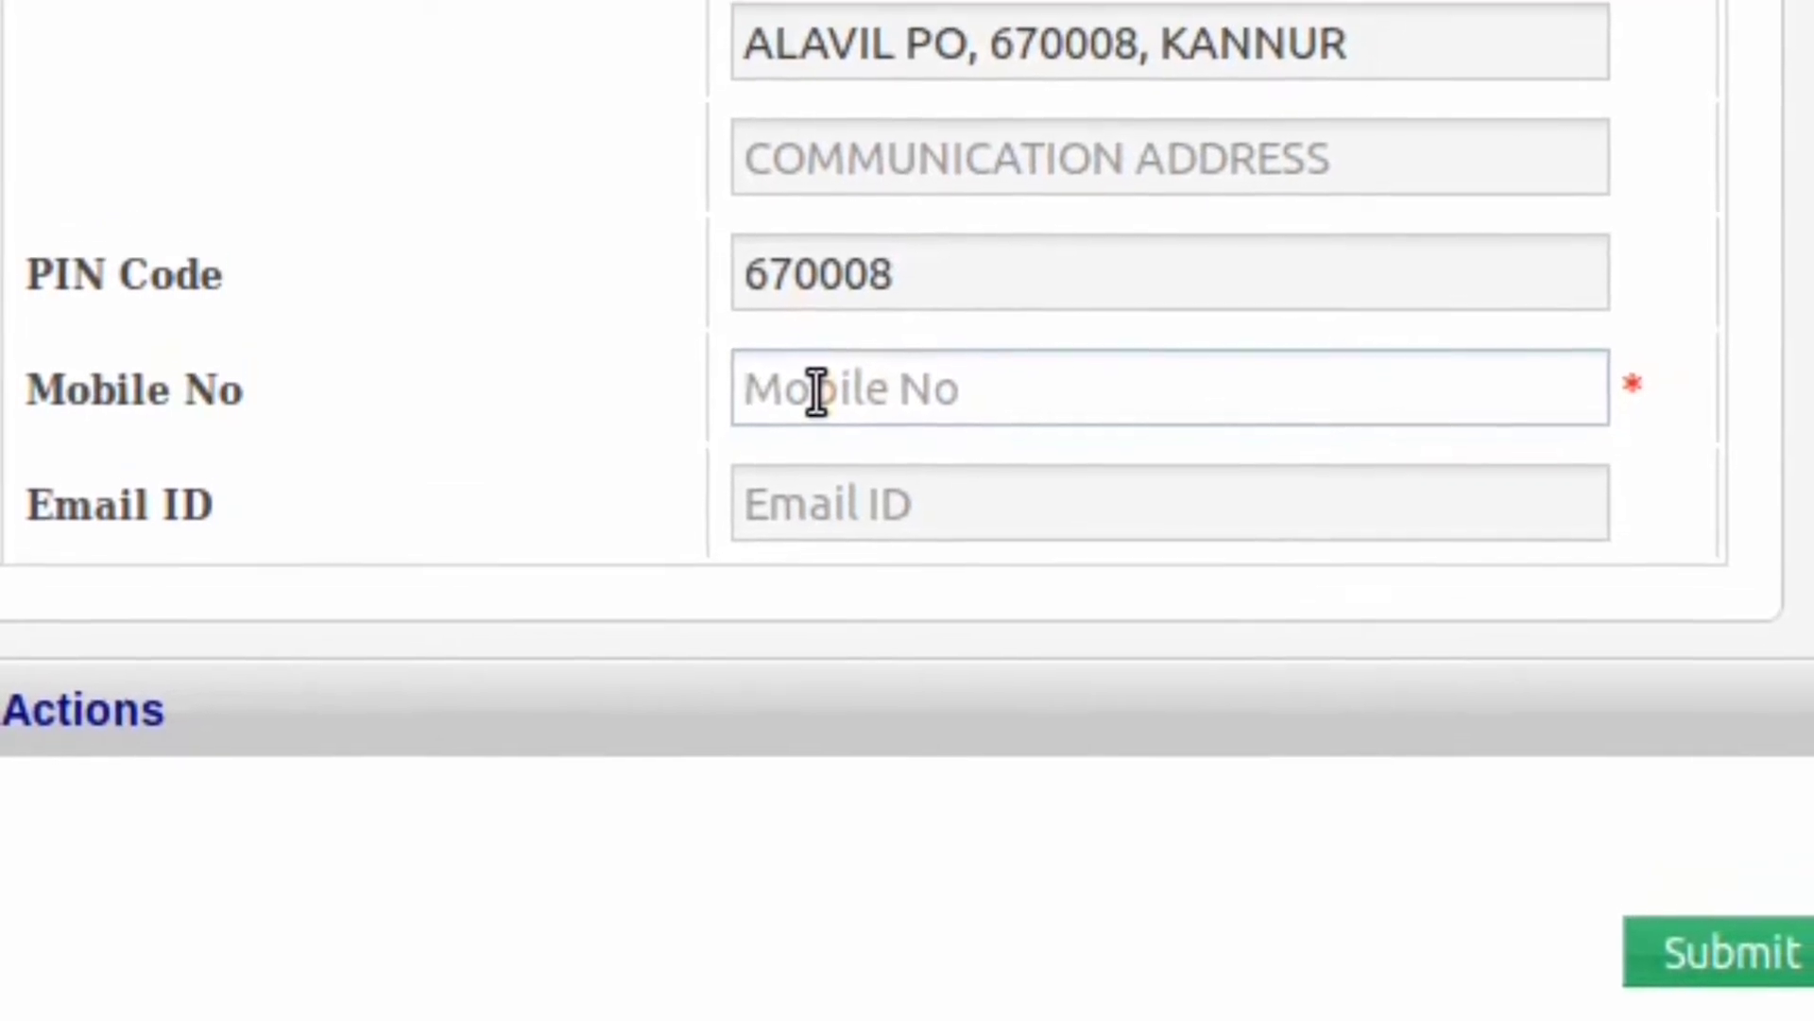
type("999")
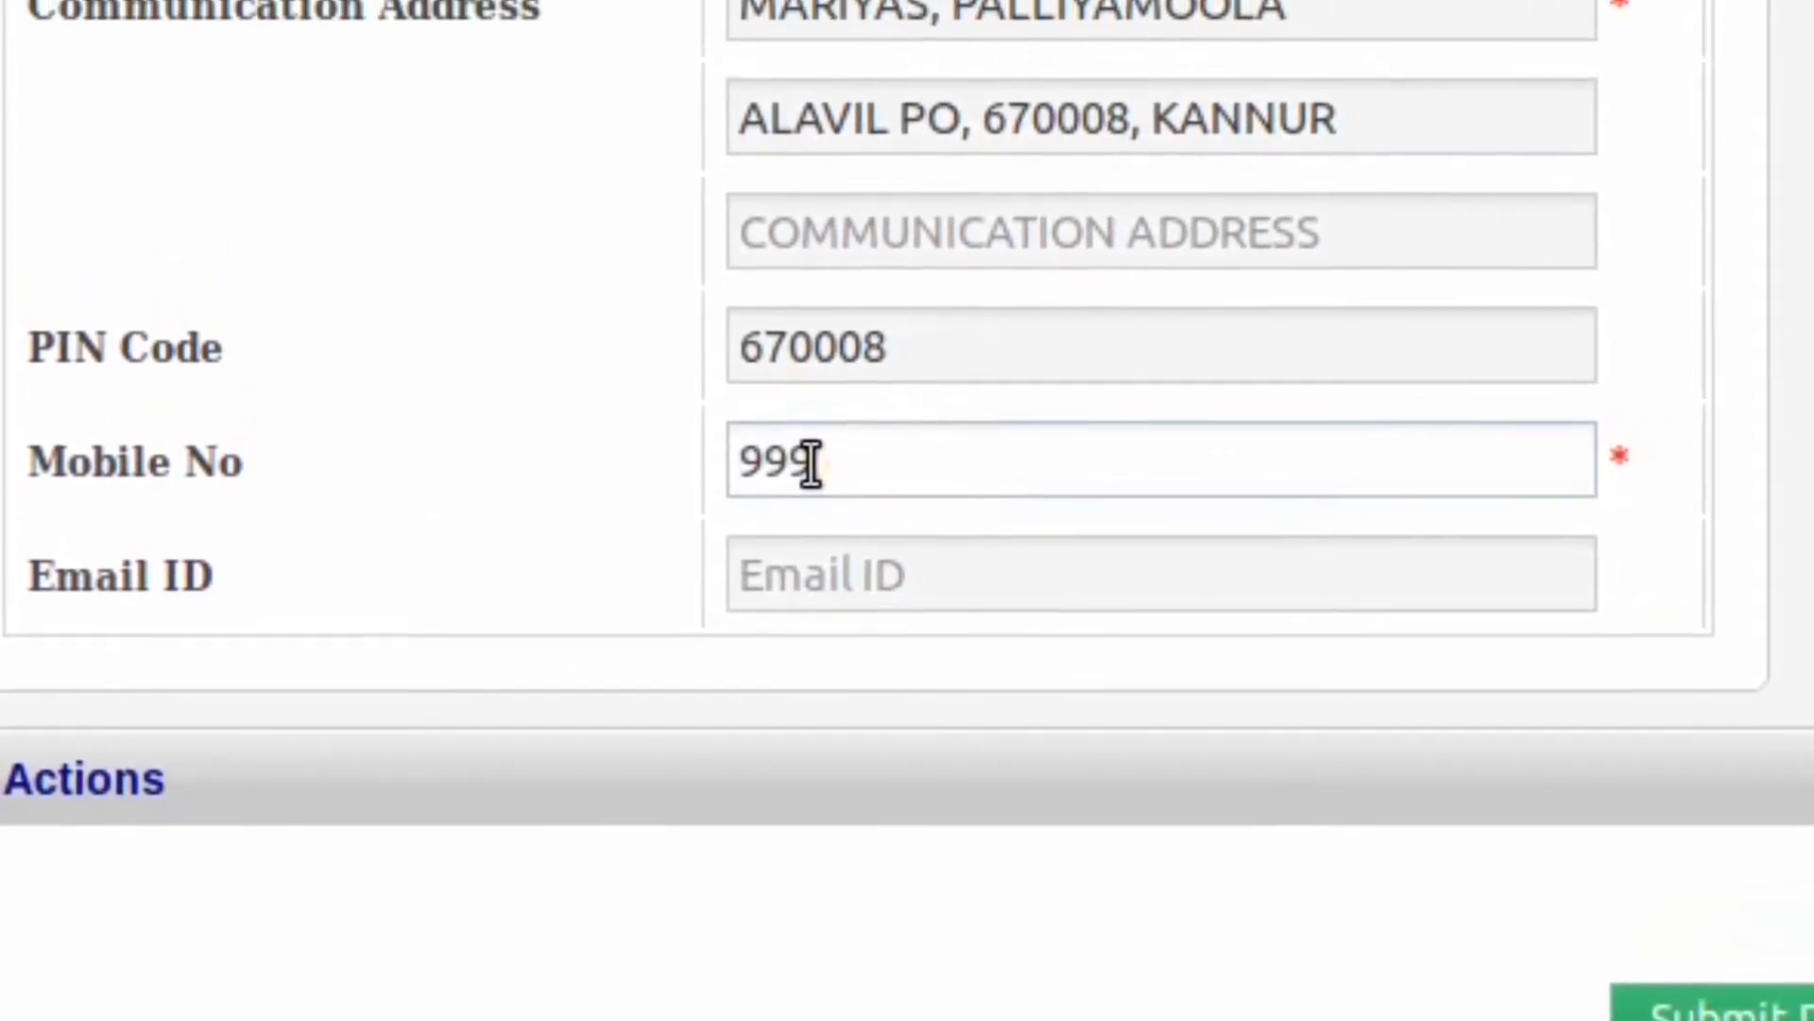
type("59")
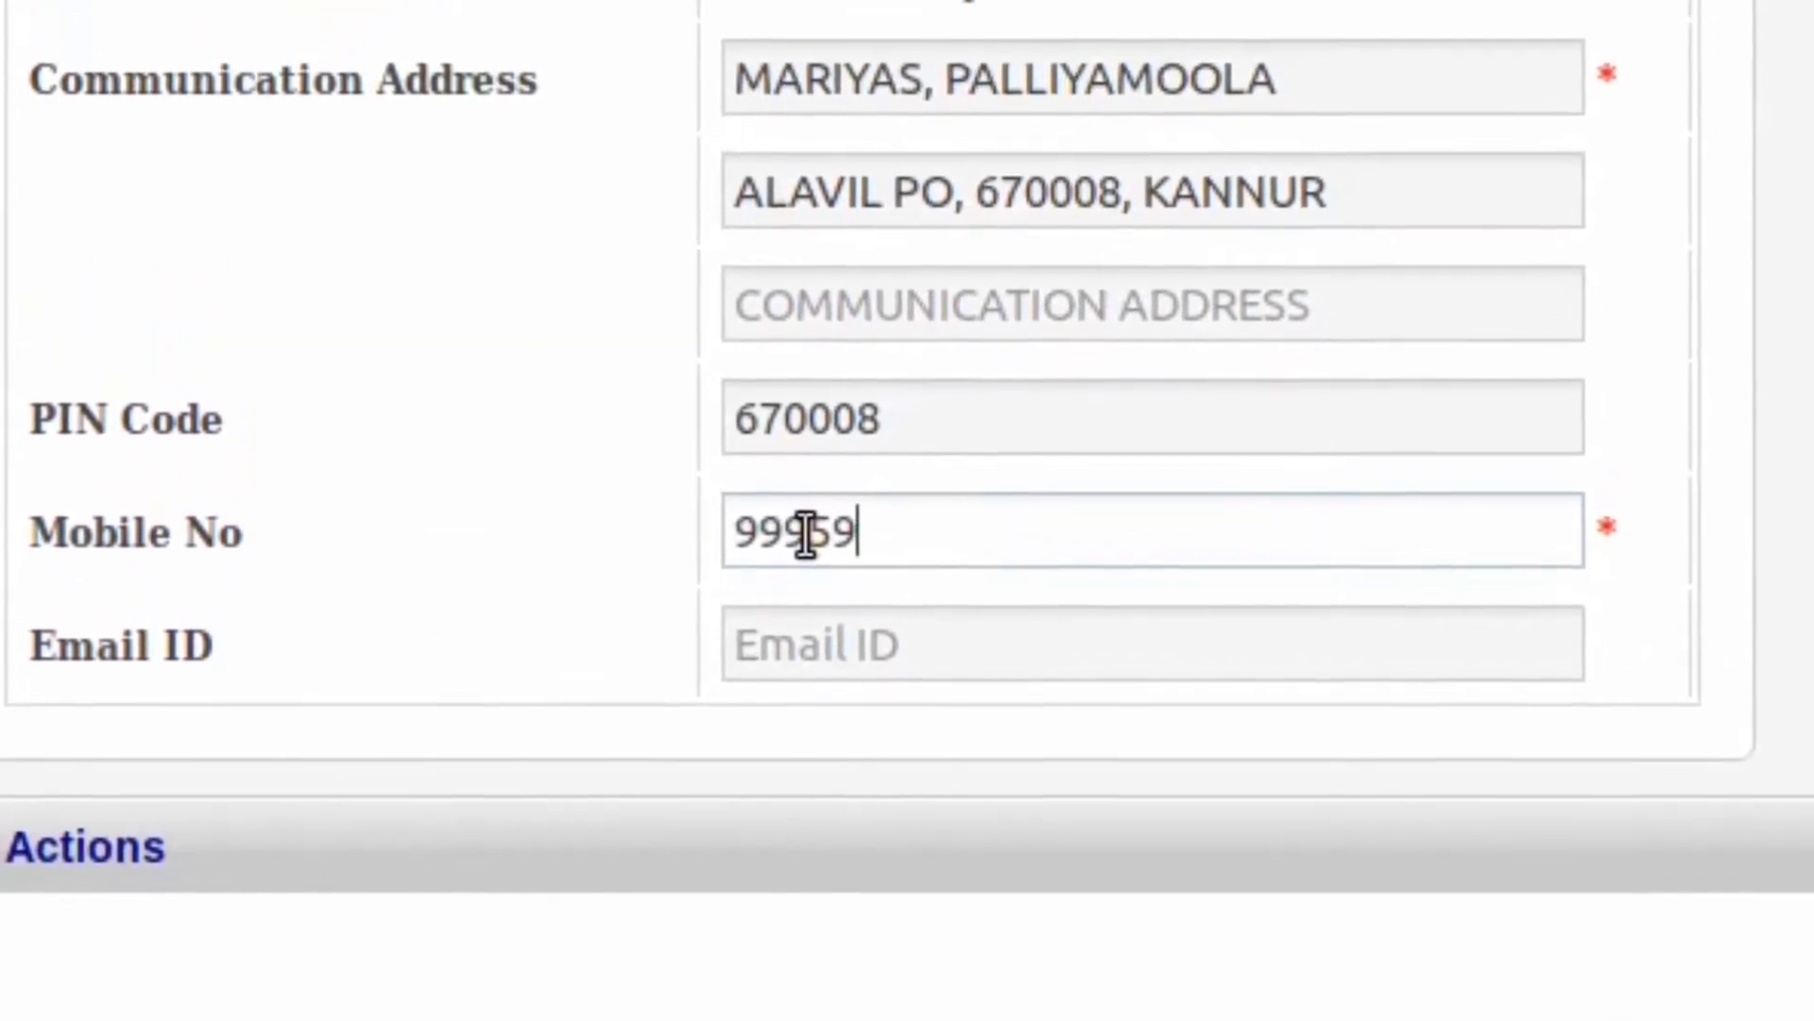
type("36")
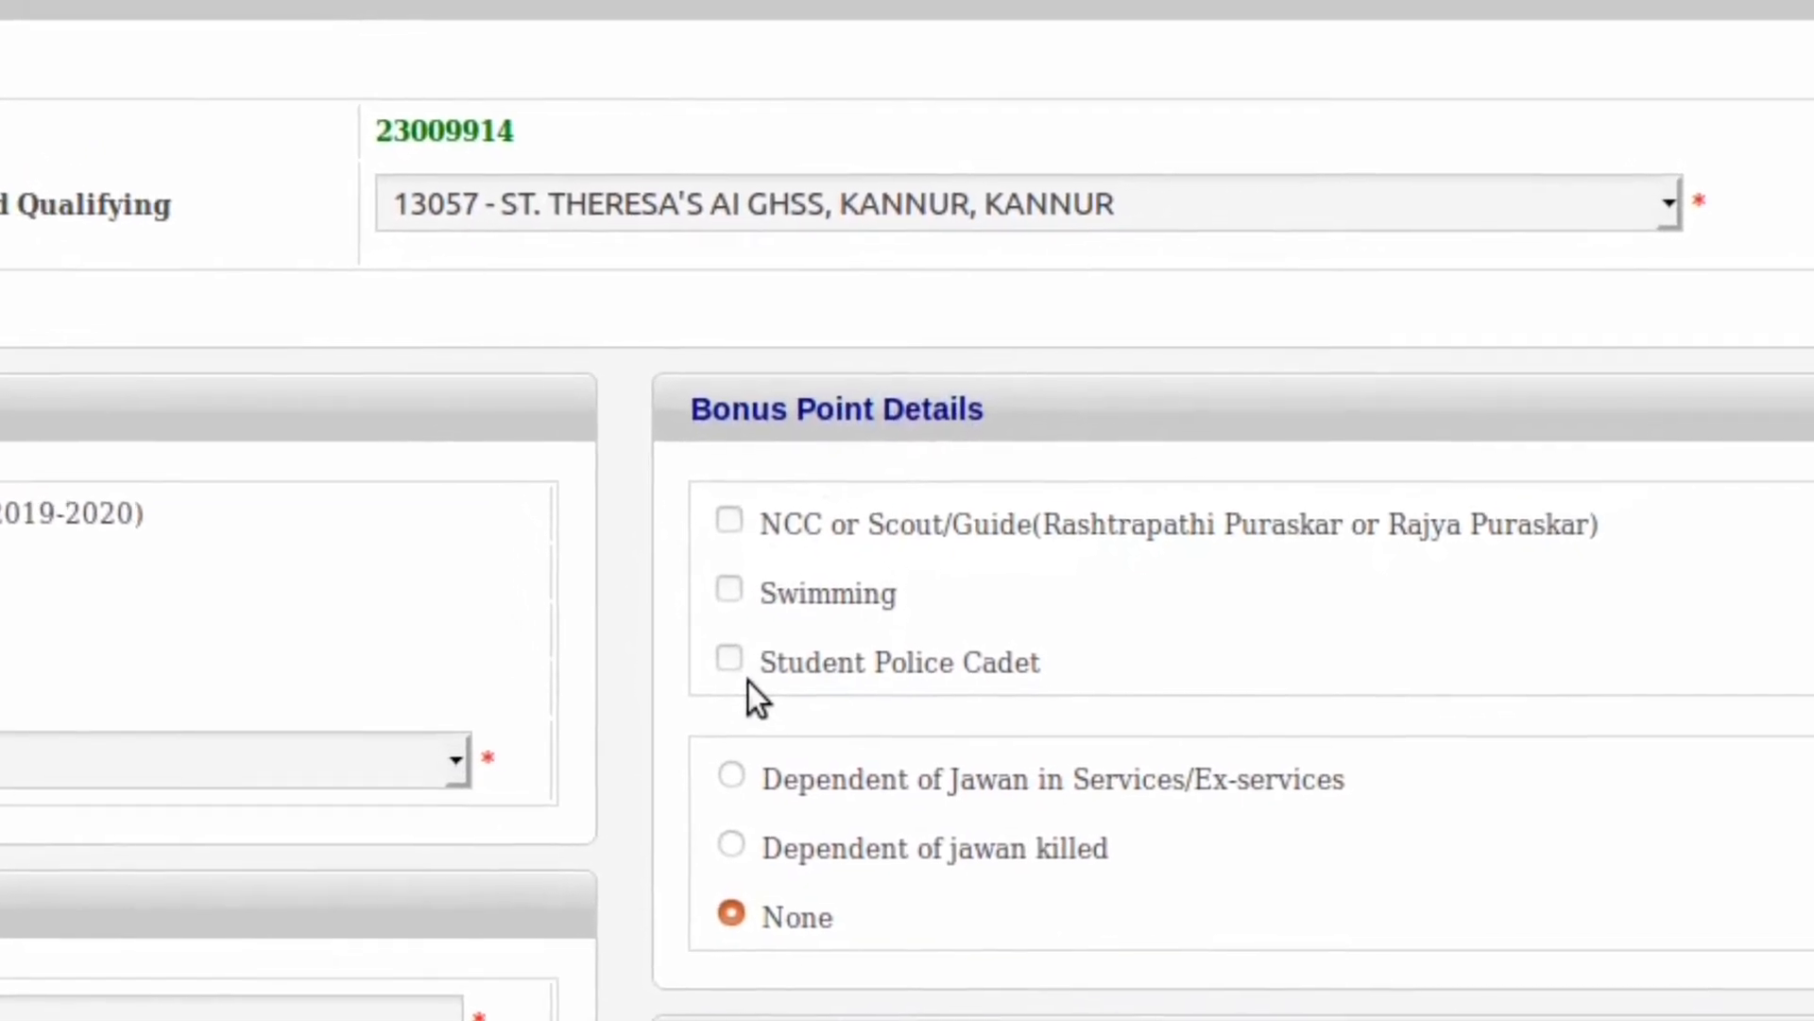
Step: Tick Social Science, Science, Maths and IT Club under Co-Curricular Activities
scroll(763, 702, "down", 1)
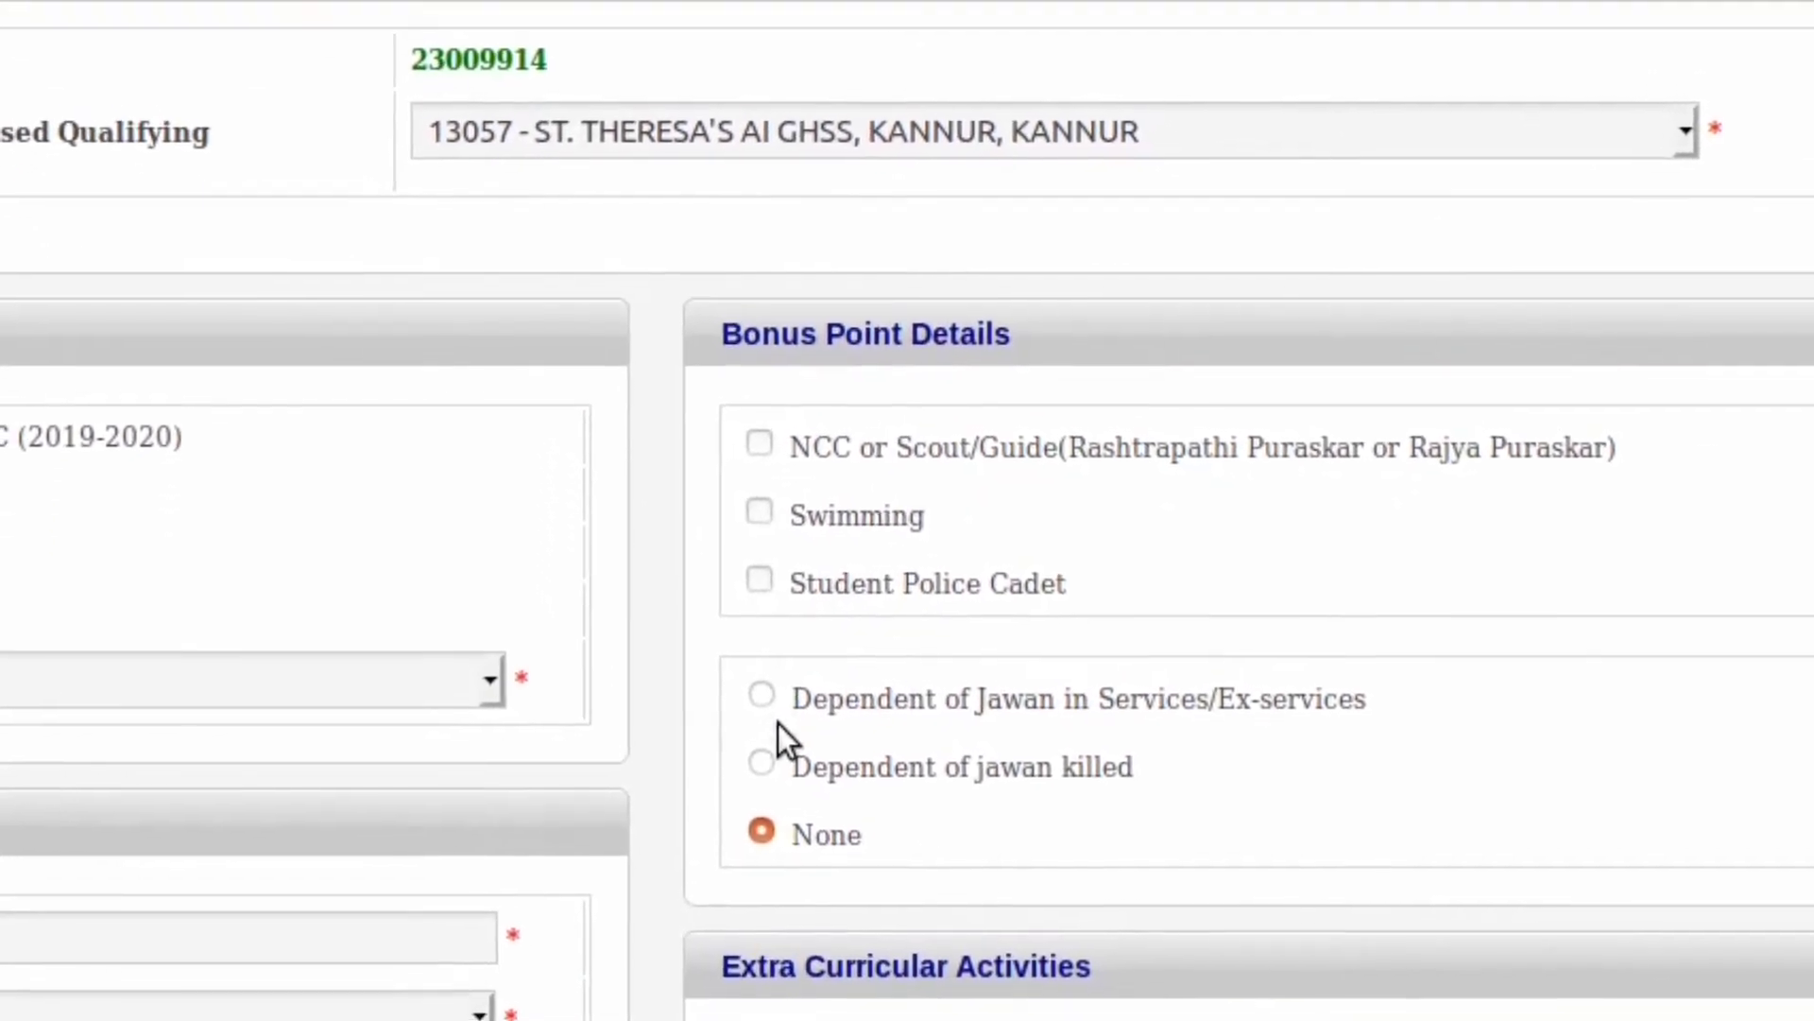
scroll(785, 734, "down", 4)
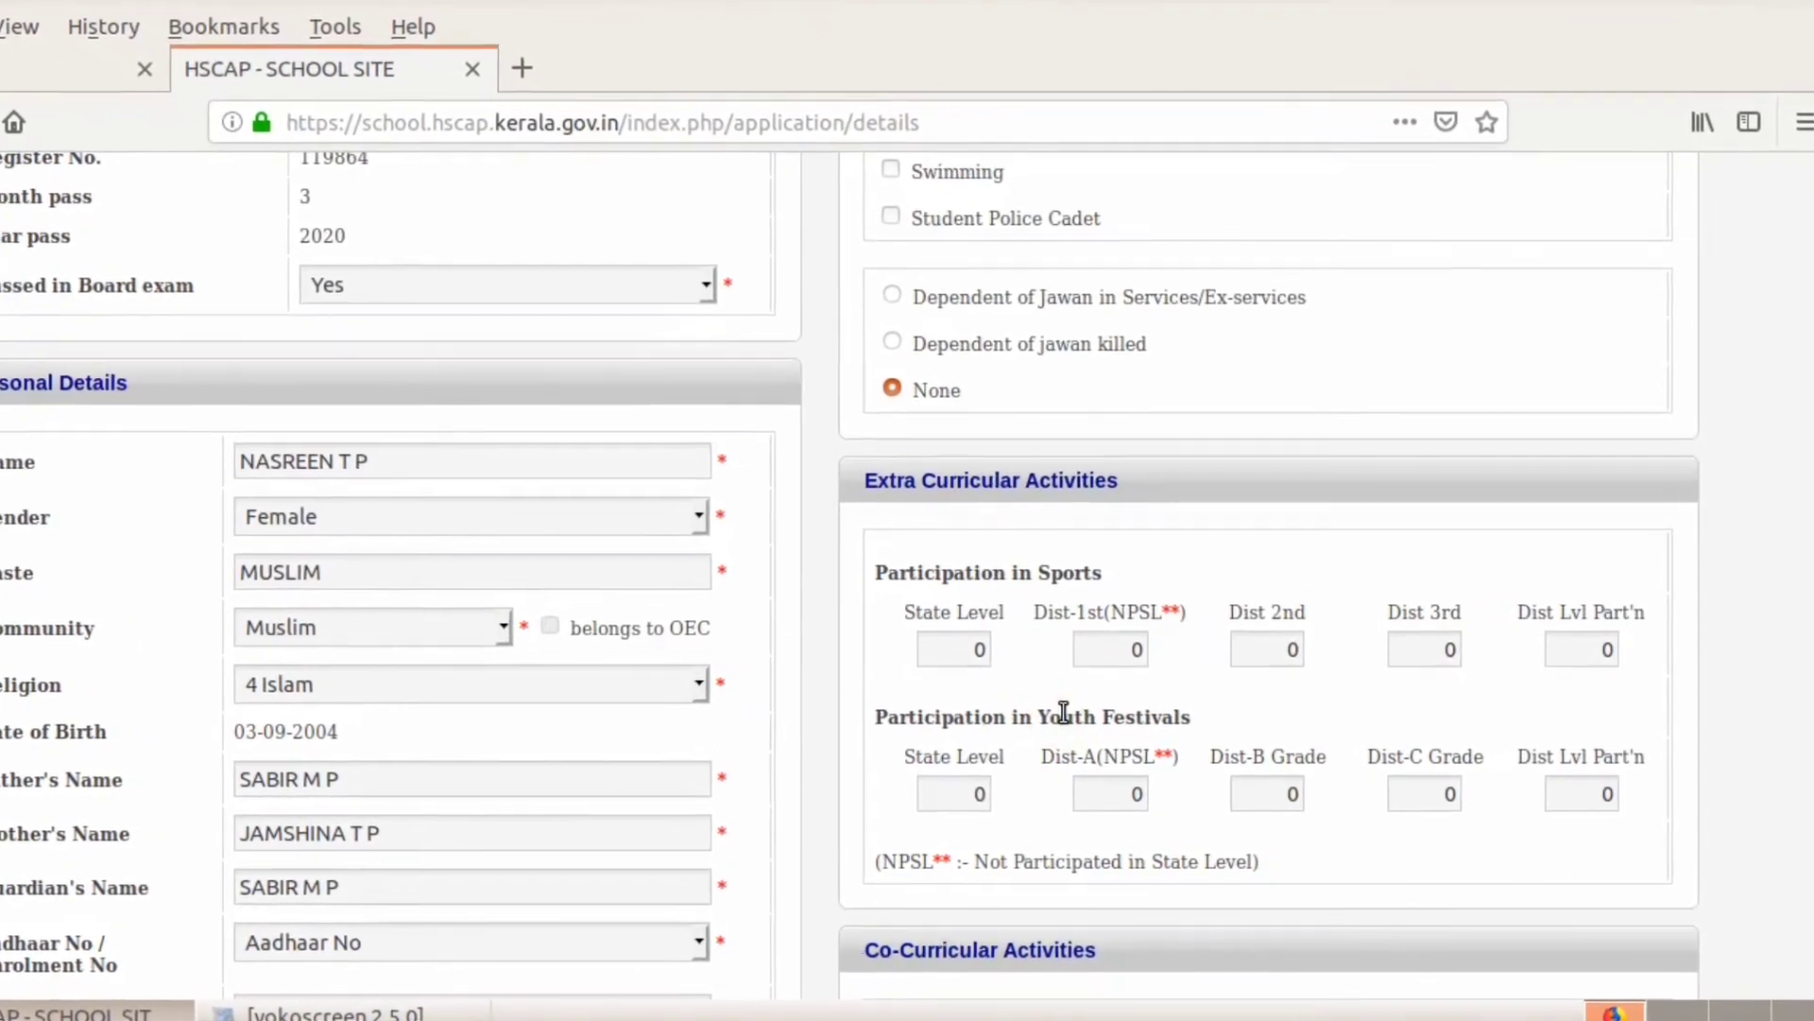
scroll(935, 700, "down", 5)
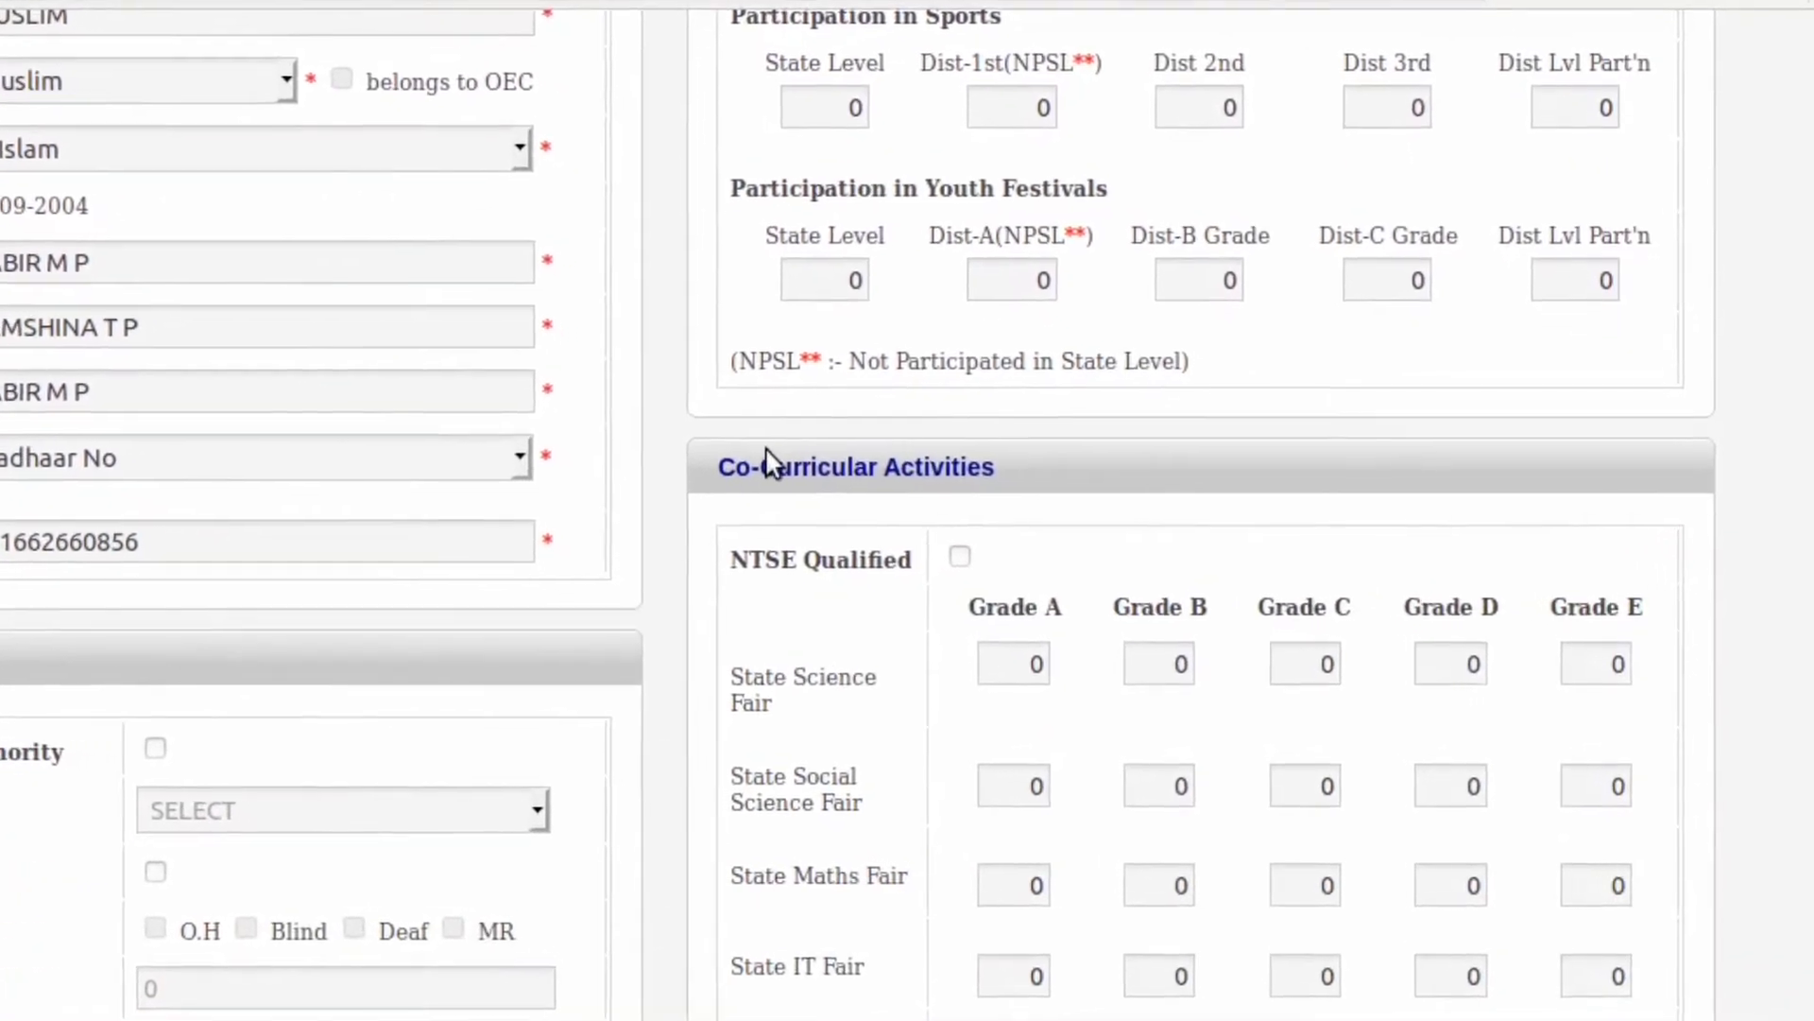
left_click(767, 455)
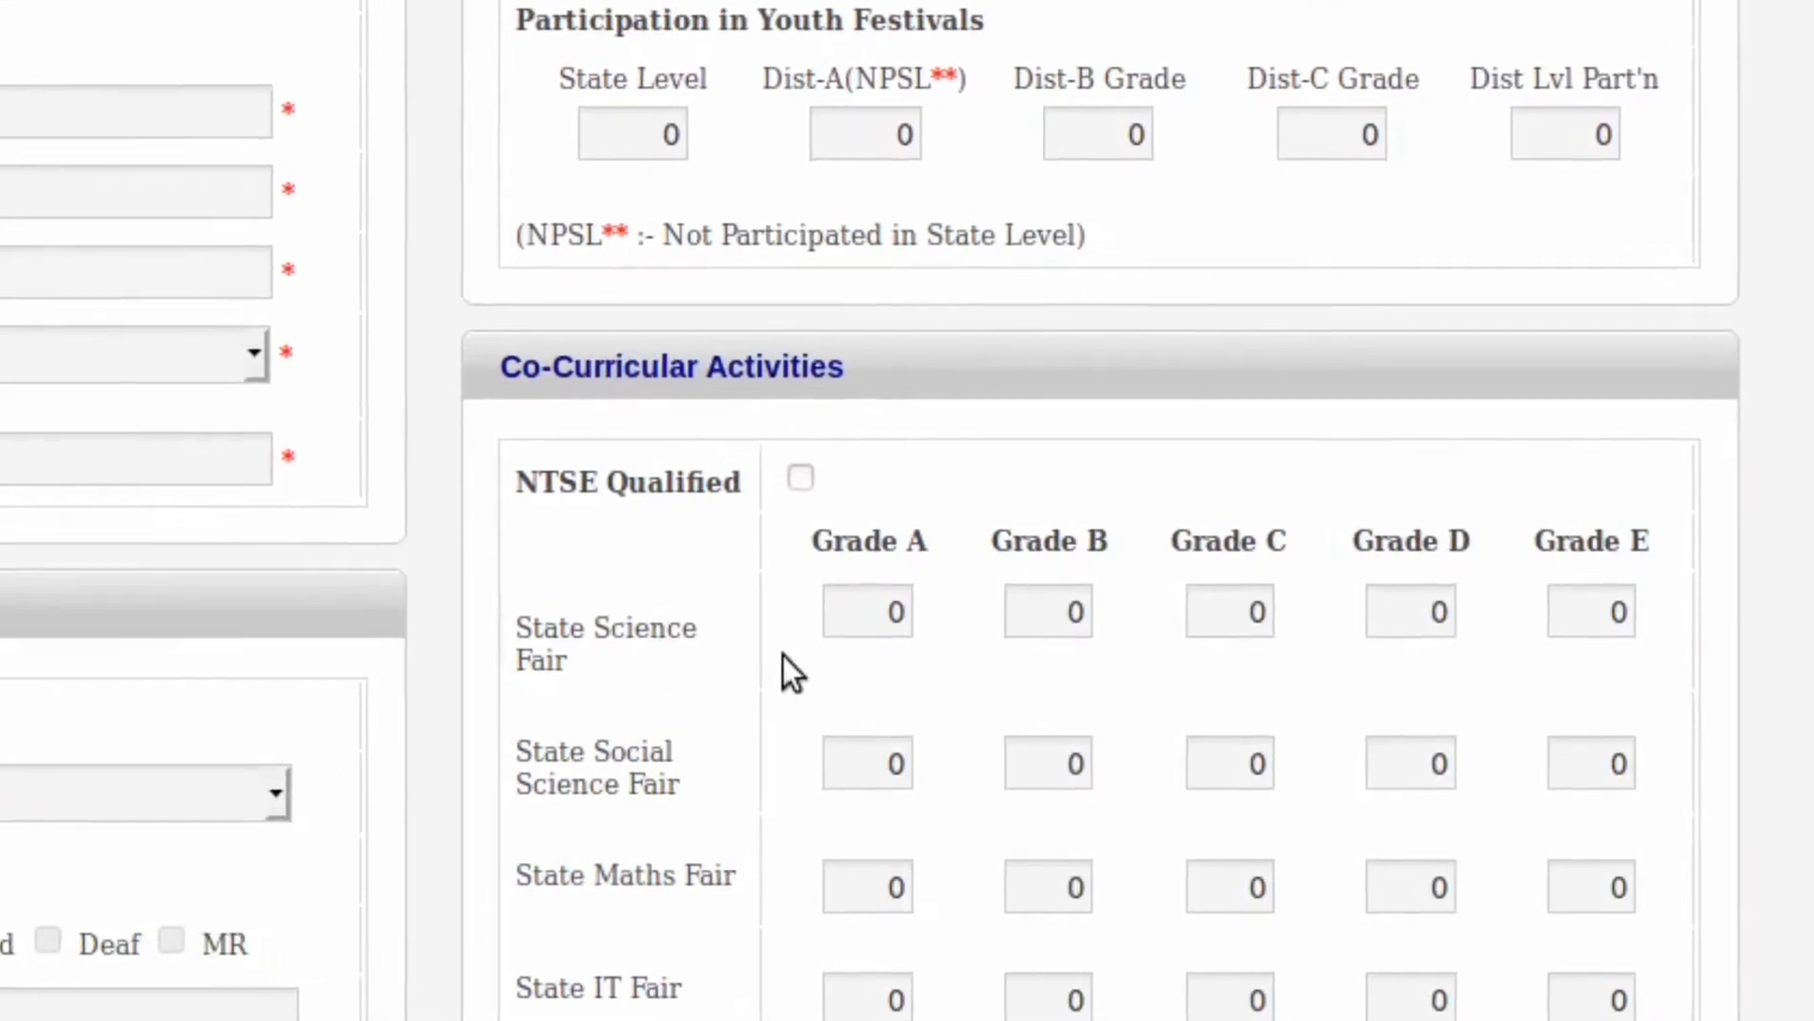
scroll(783, 655, "down", 3)
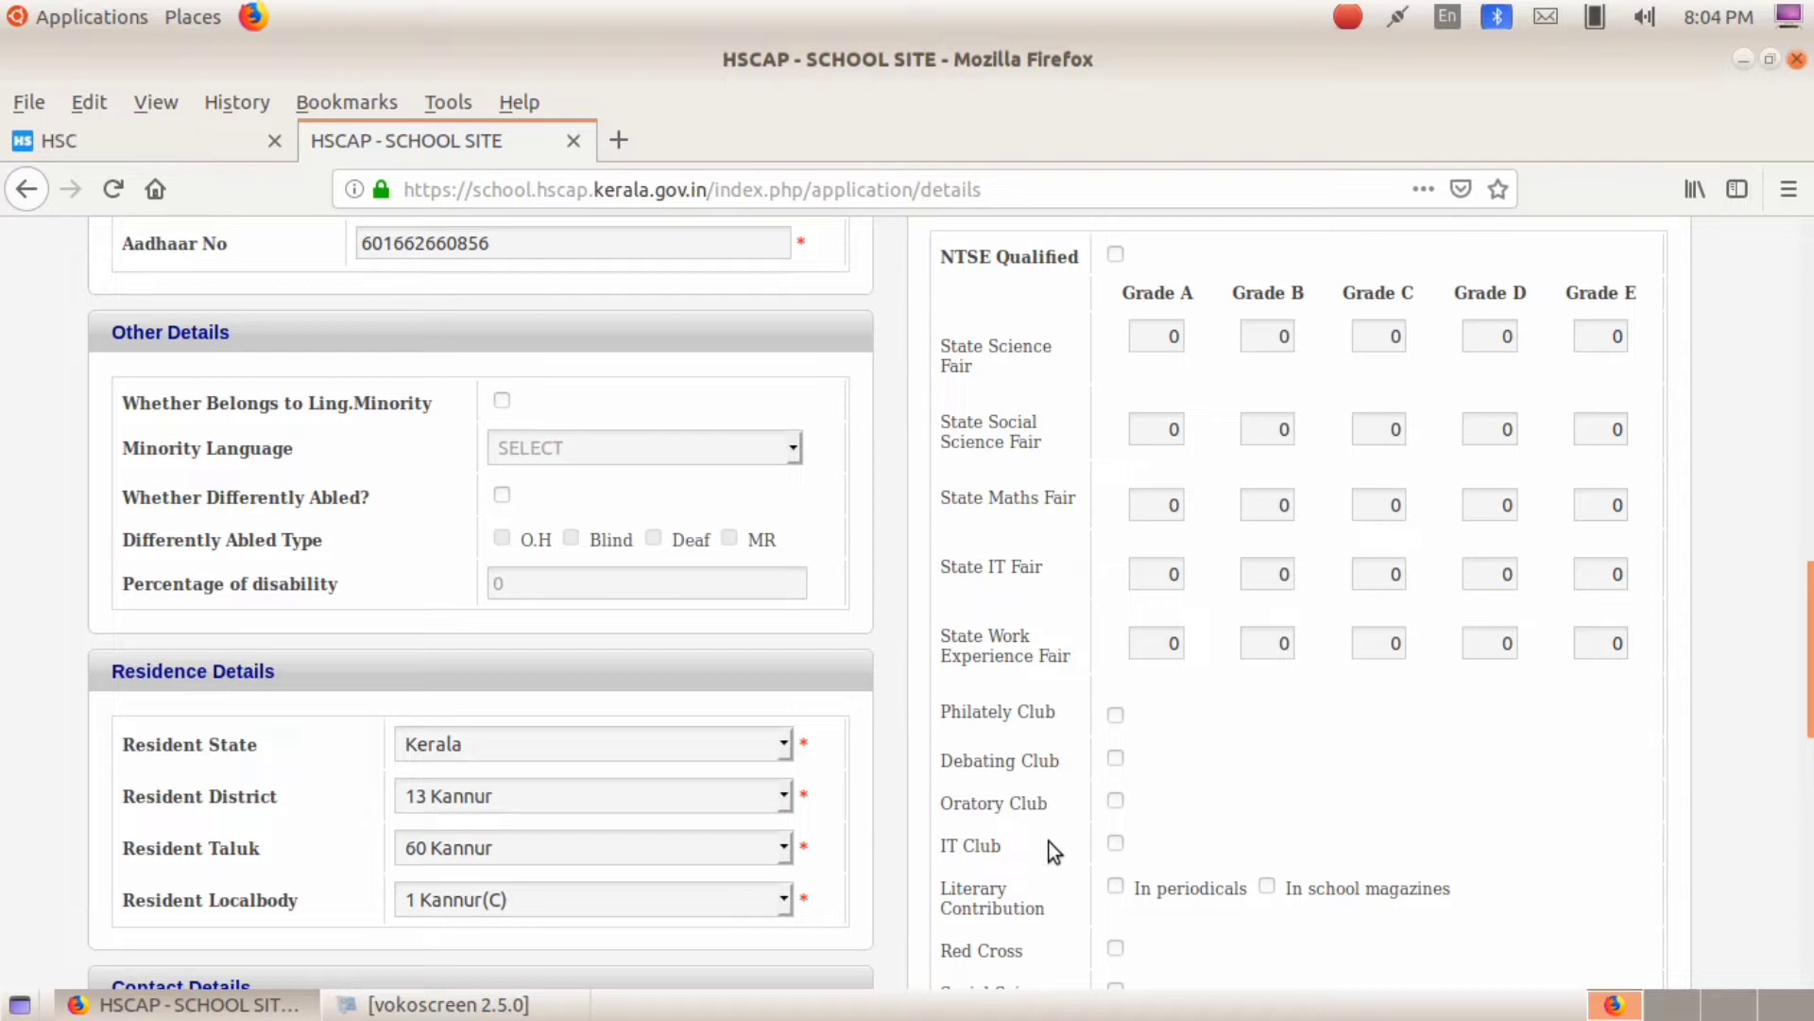
scroll(1049, 841, "down", 4)
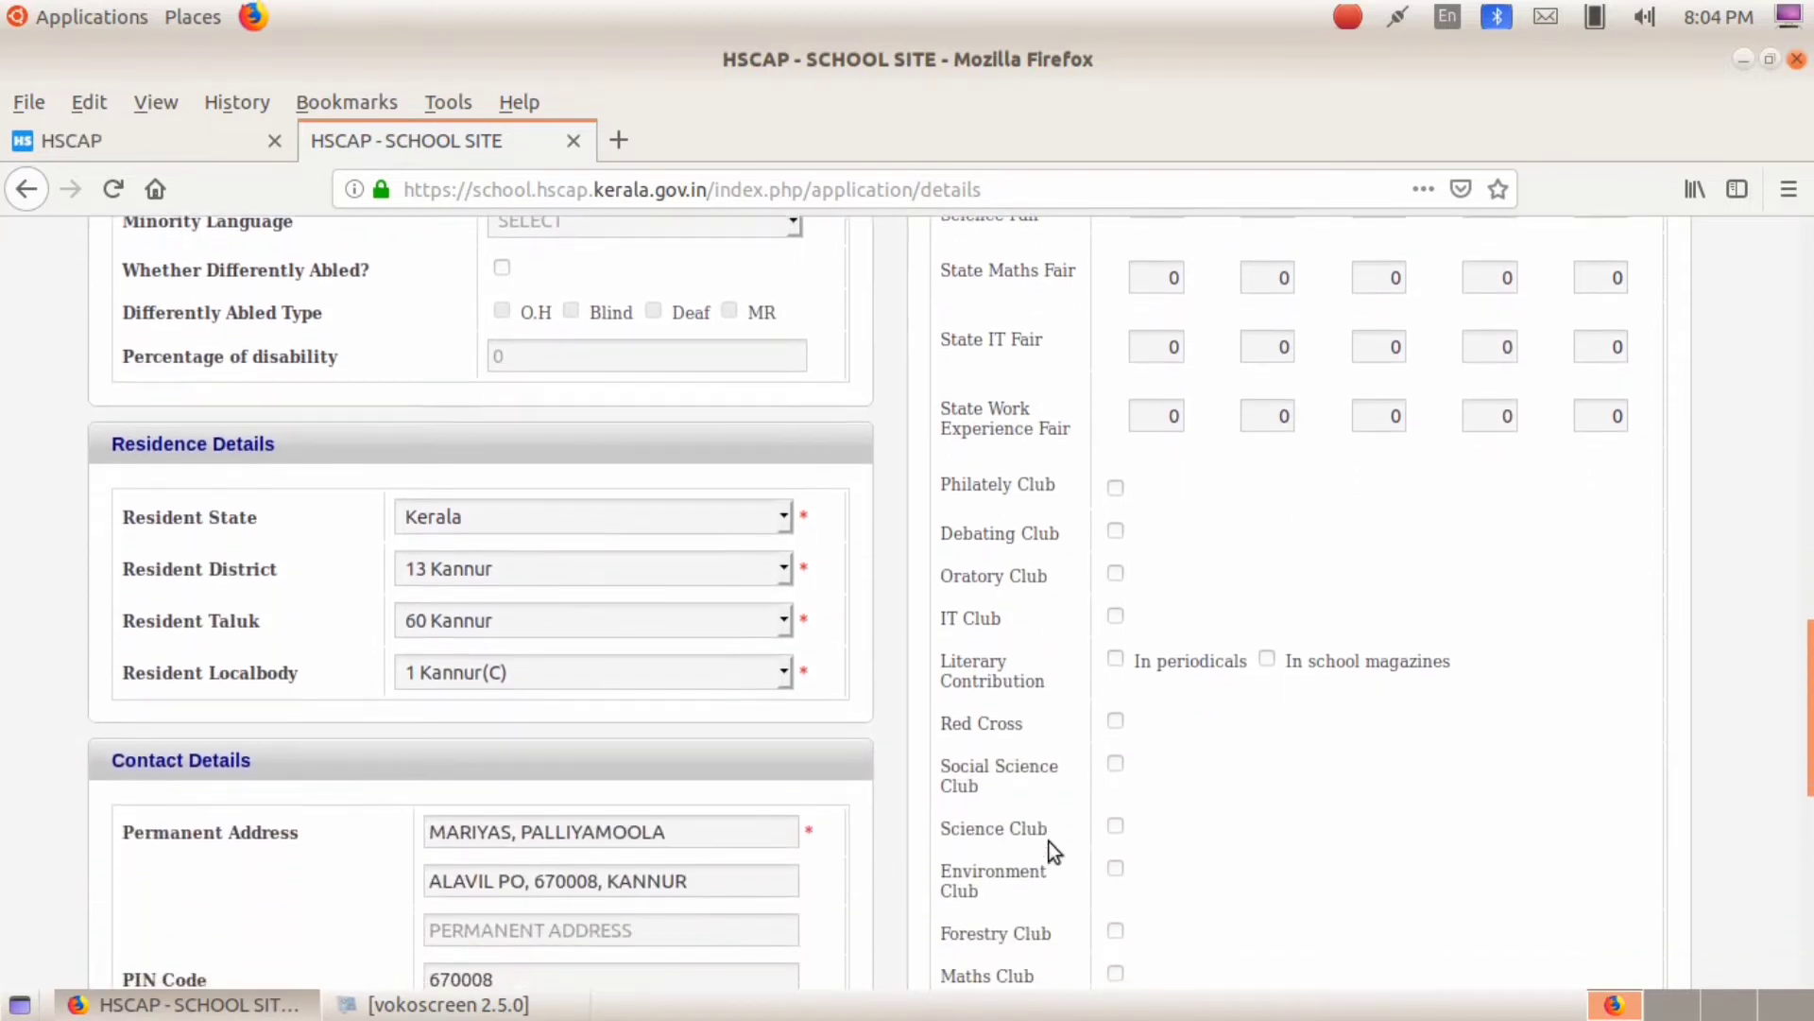
left_click(1115, 763)
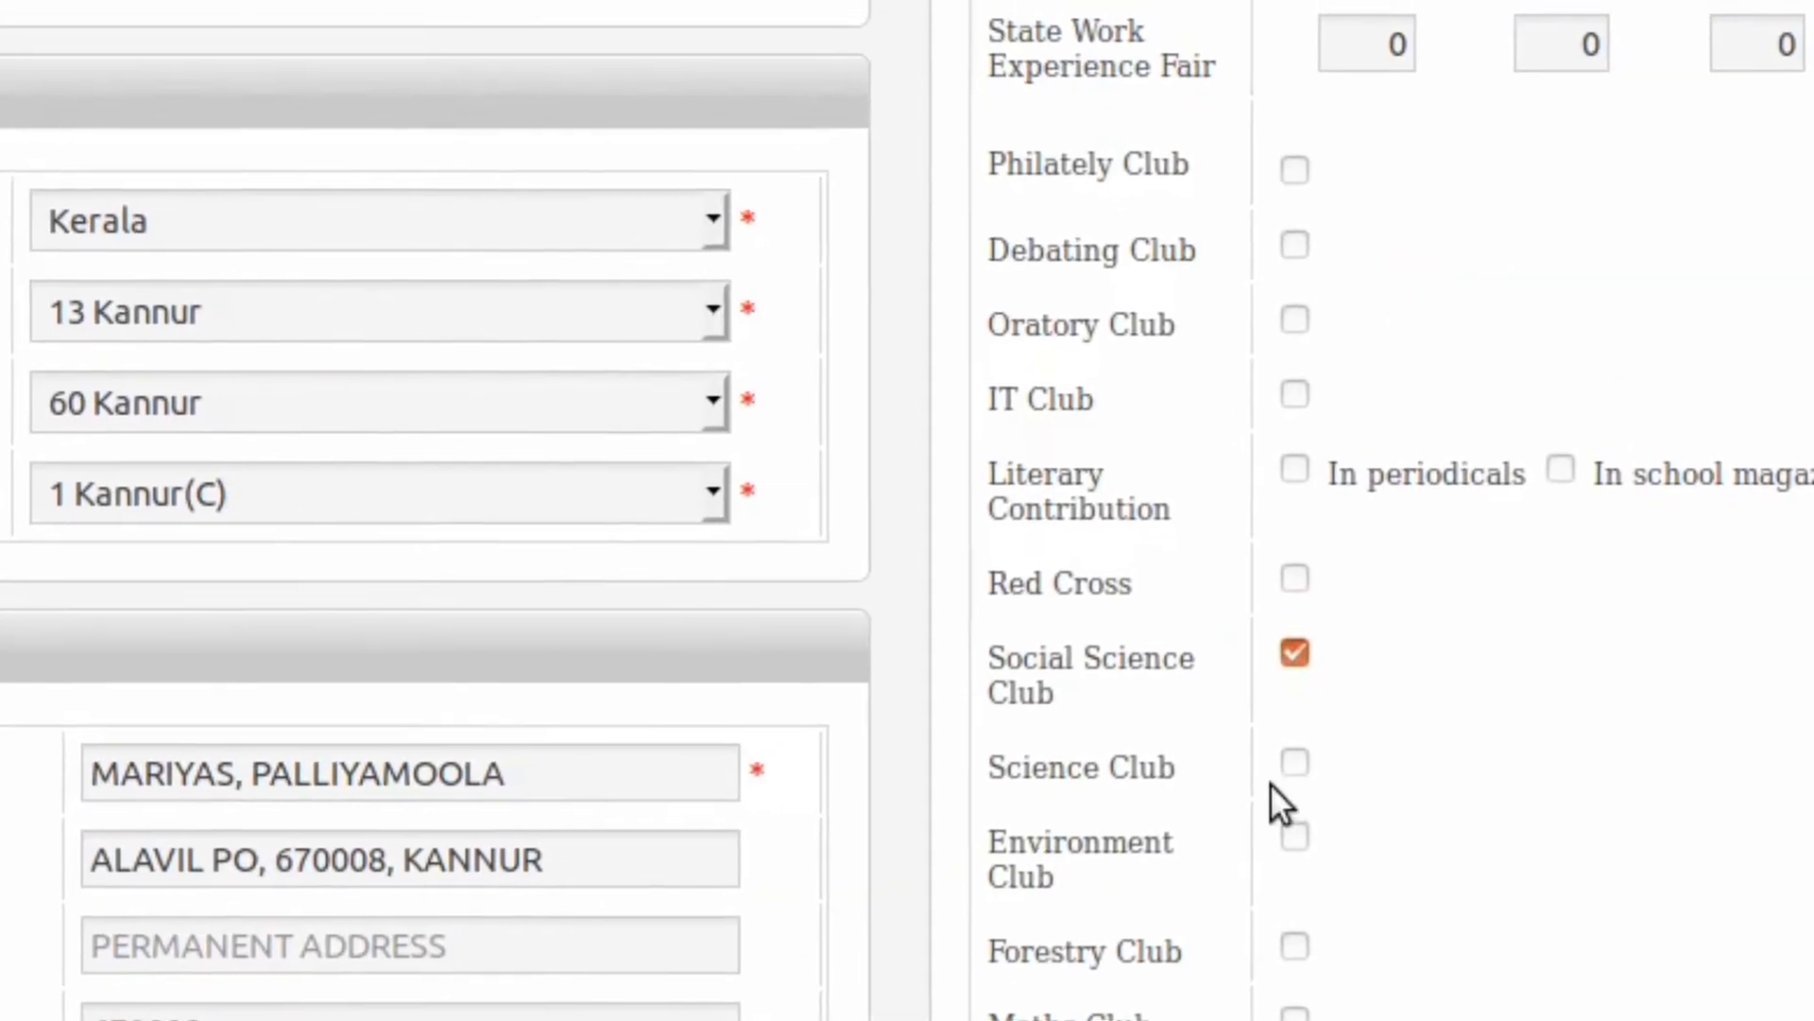
left_click(1115, 825)
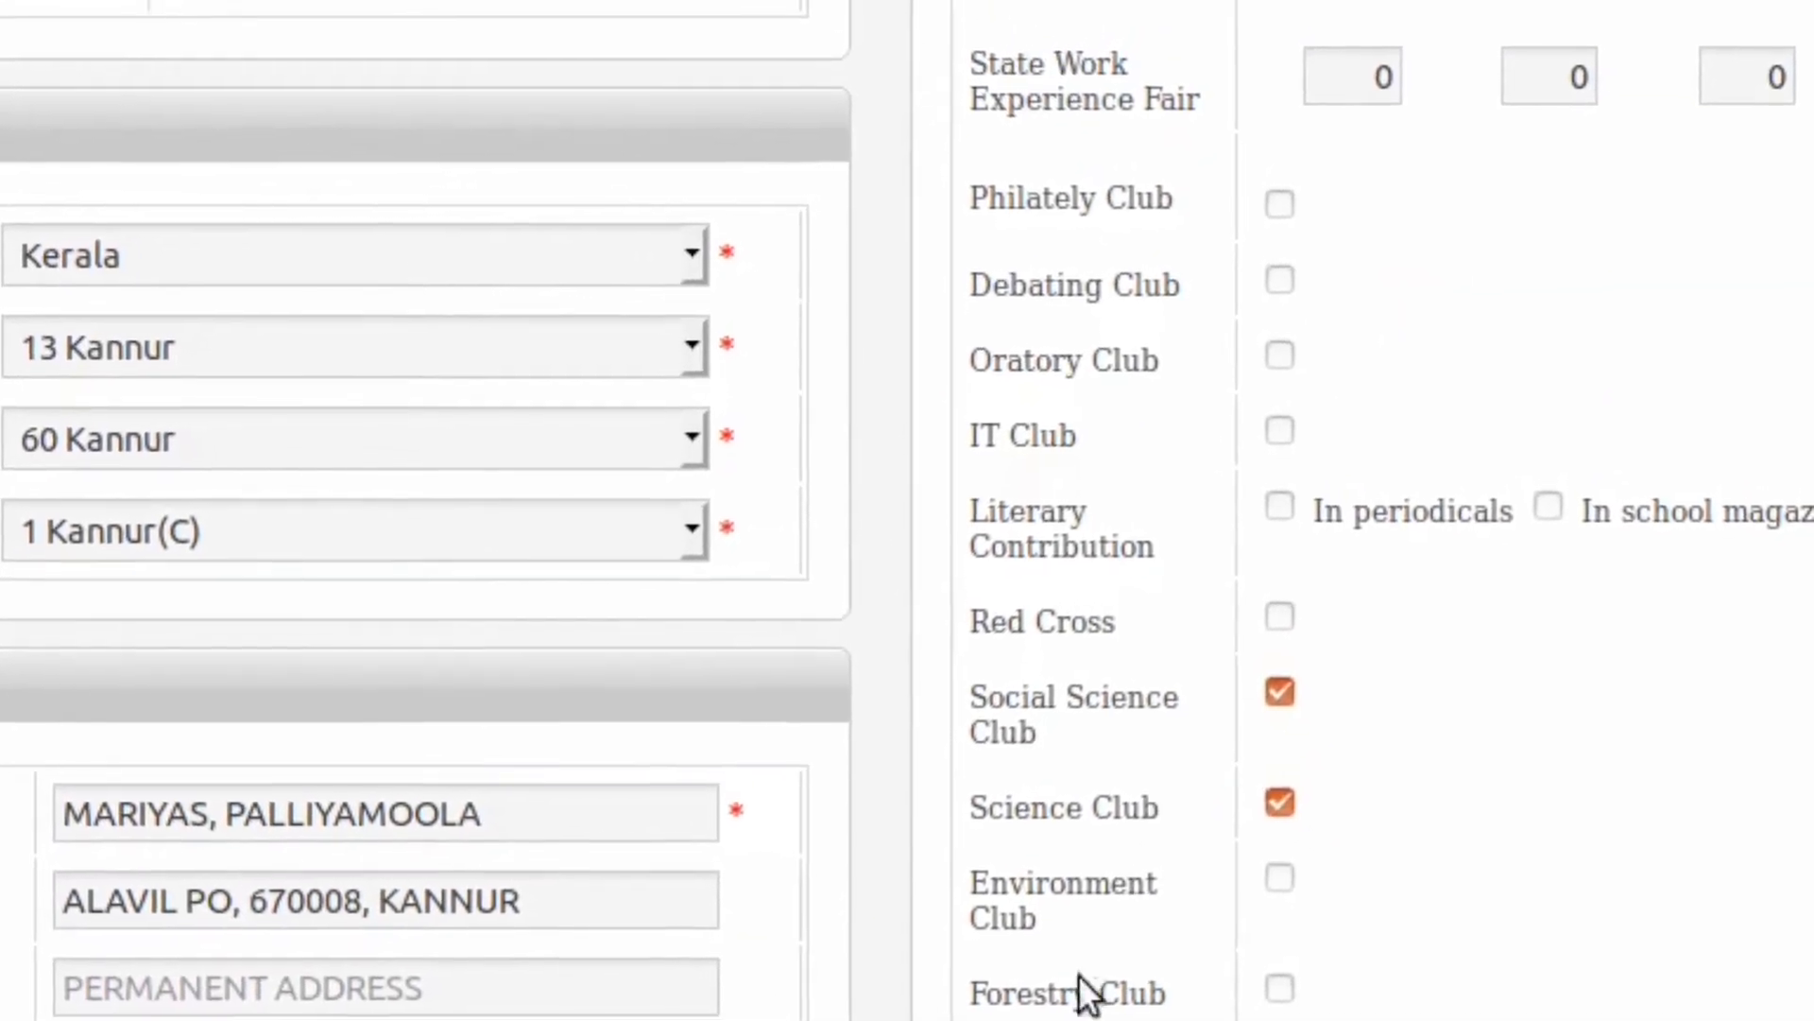
scroll(1407, 922, "down", 3)
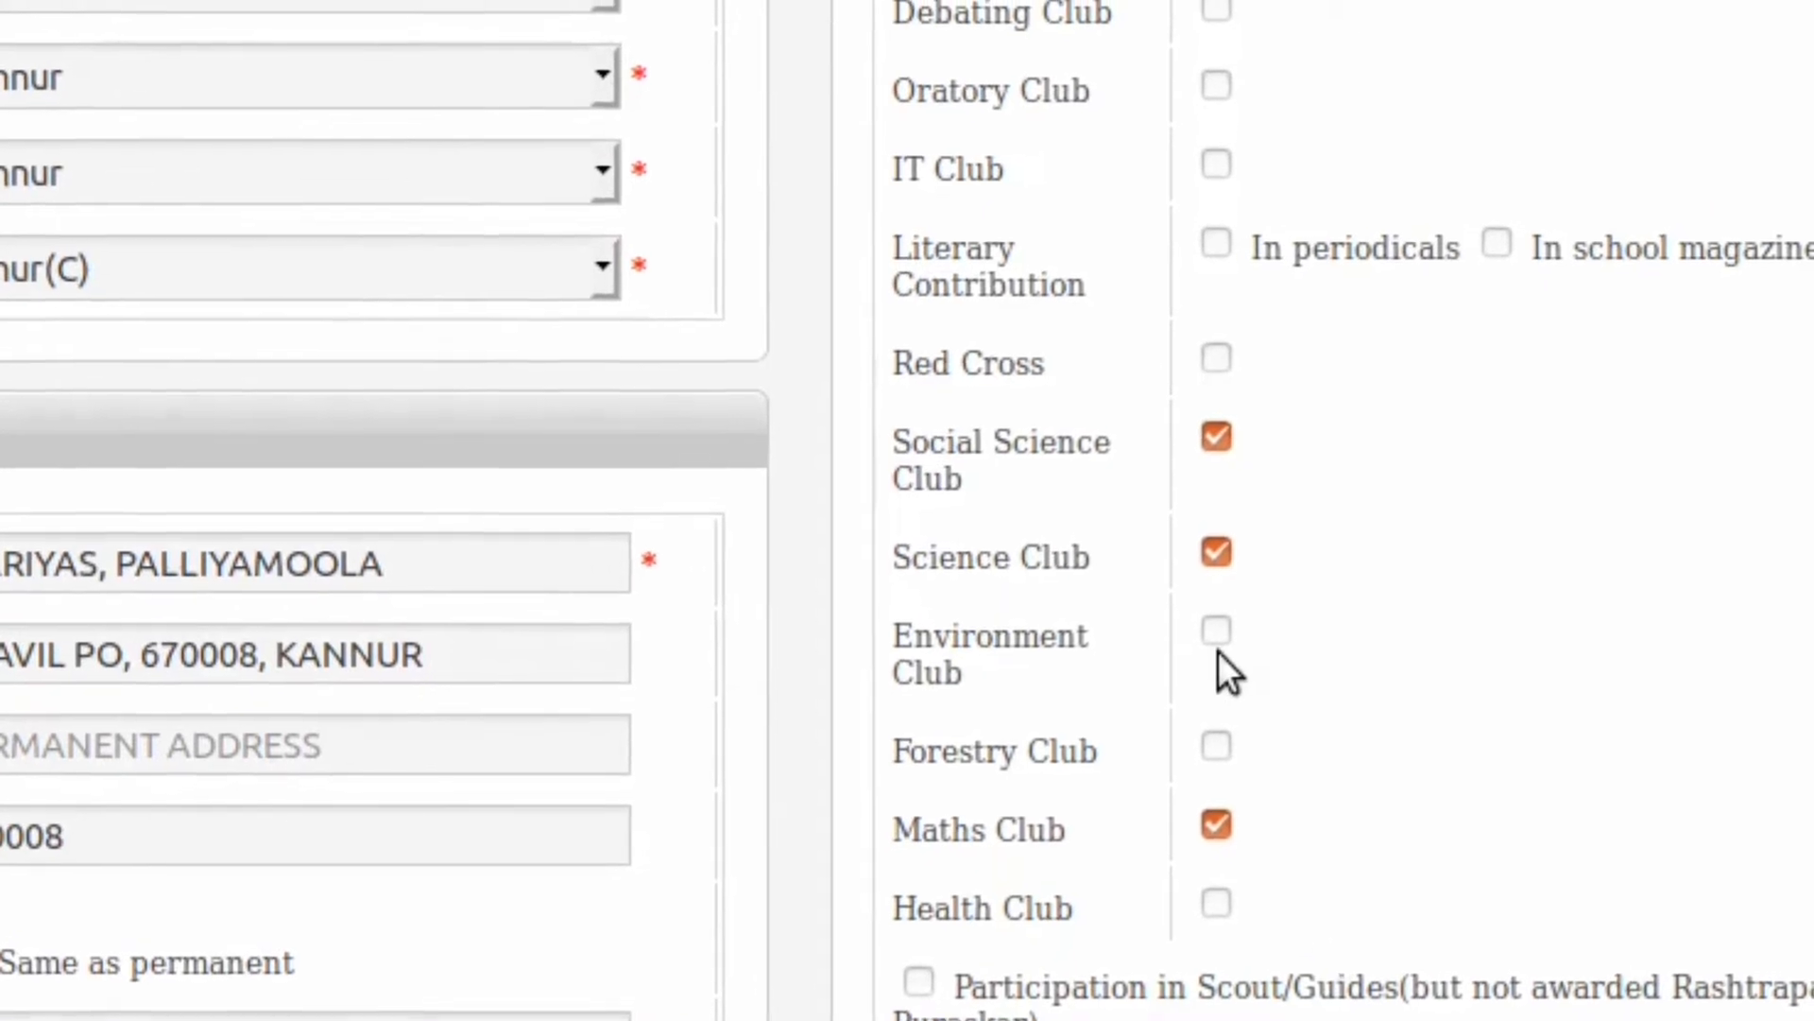
left_click(1229, 145)
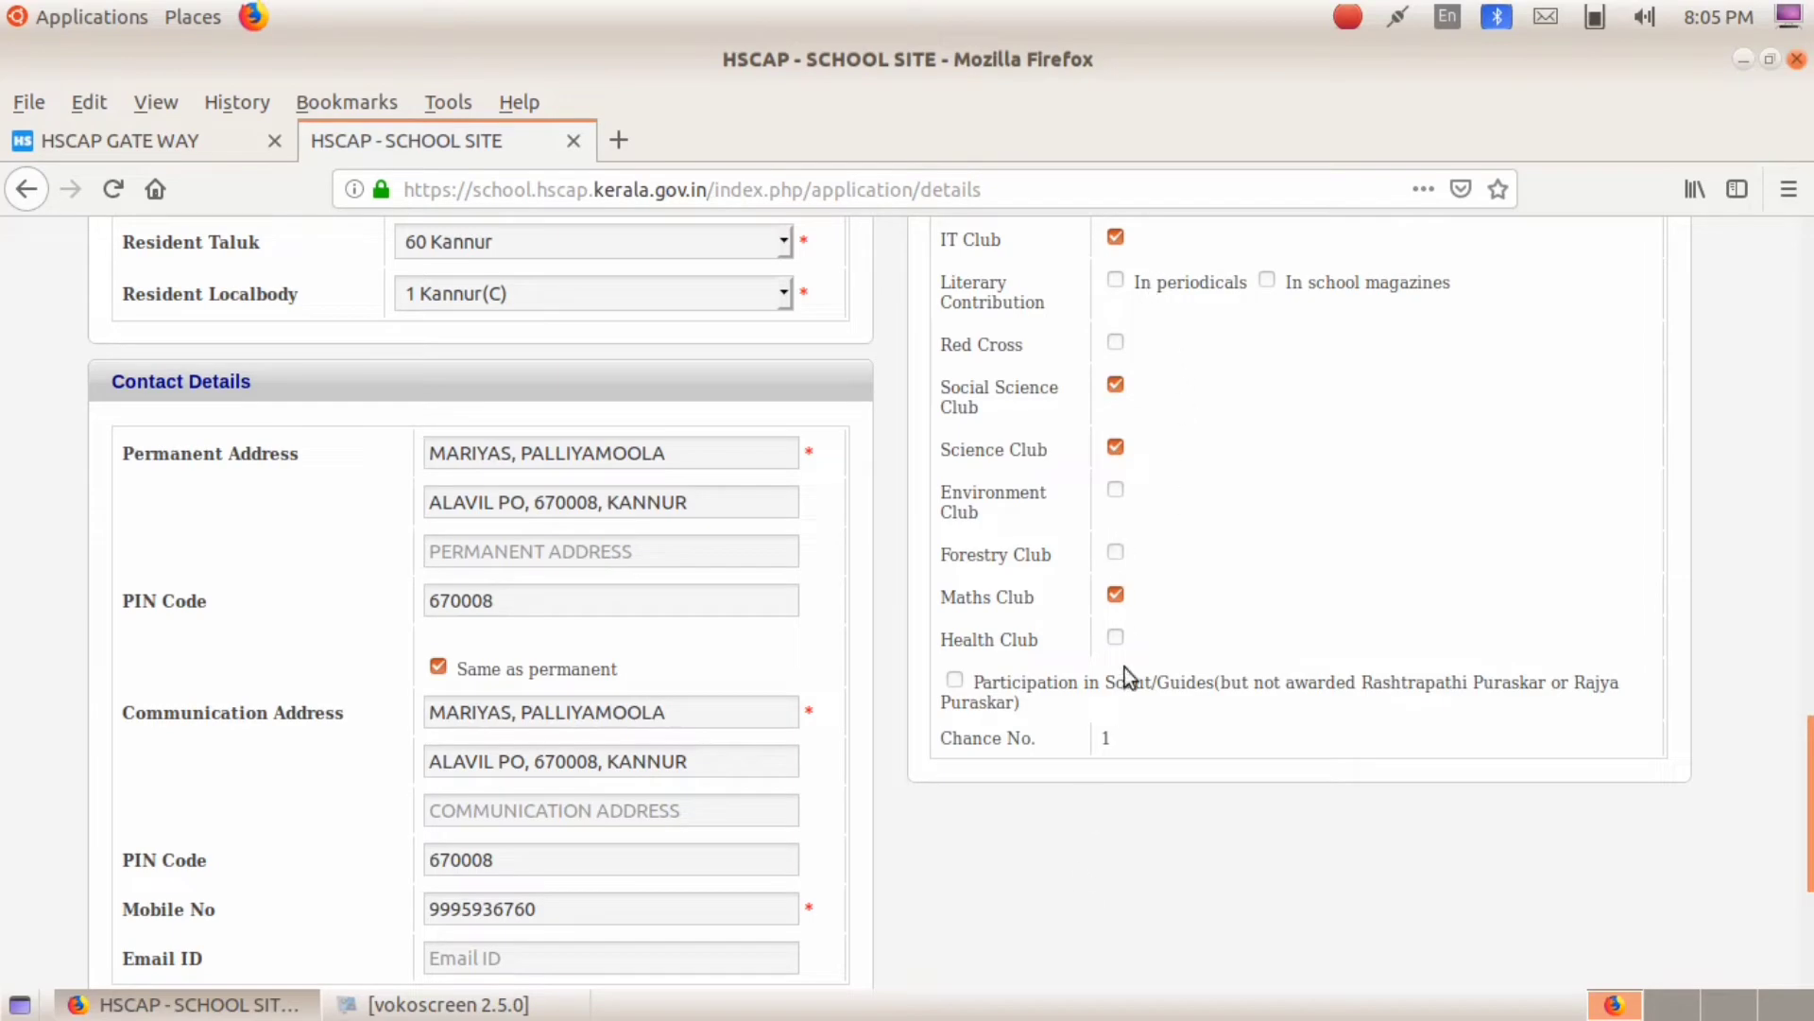
Step: Save the candidate details with Submit Details to reach the Grade Details page
scroll(1100, 871, "down", 4)
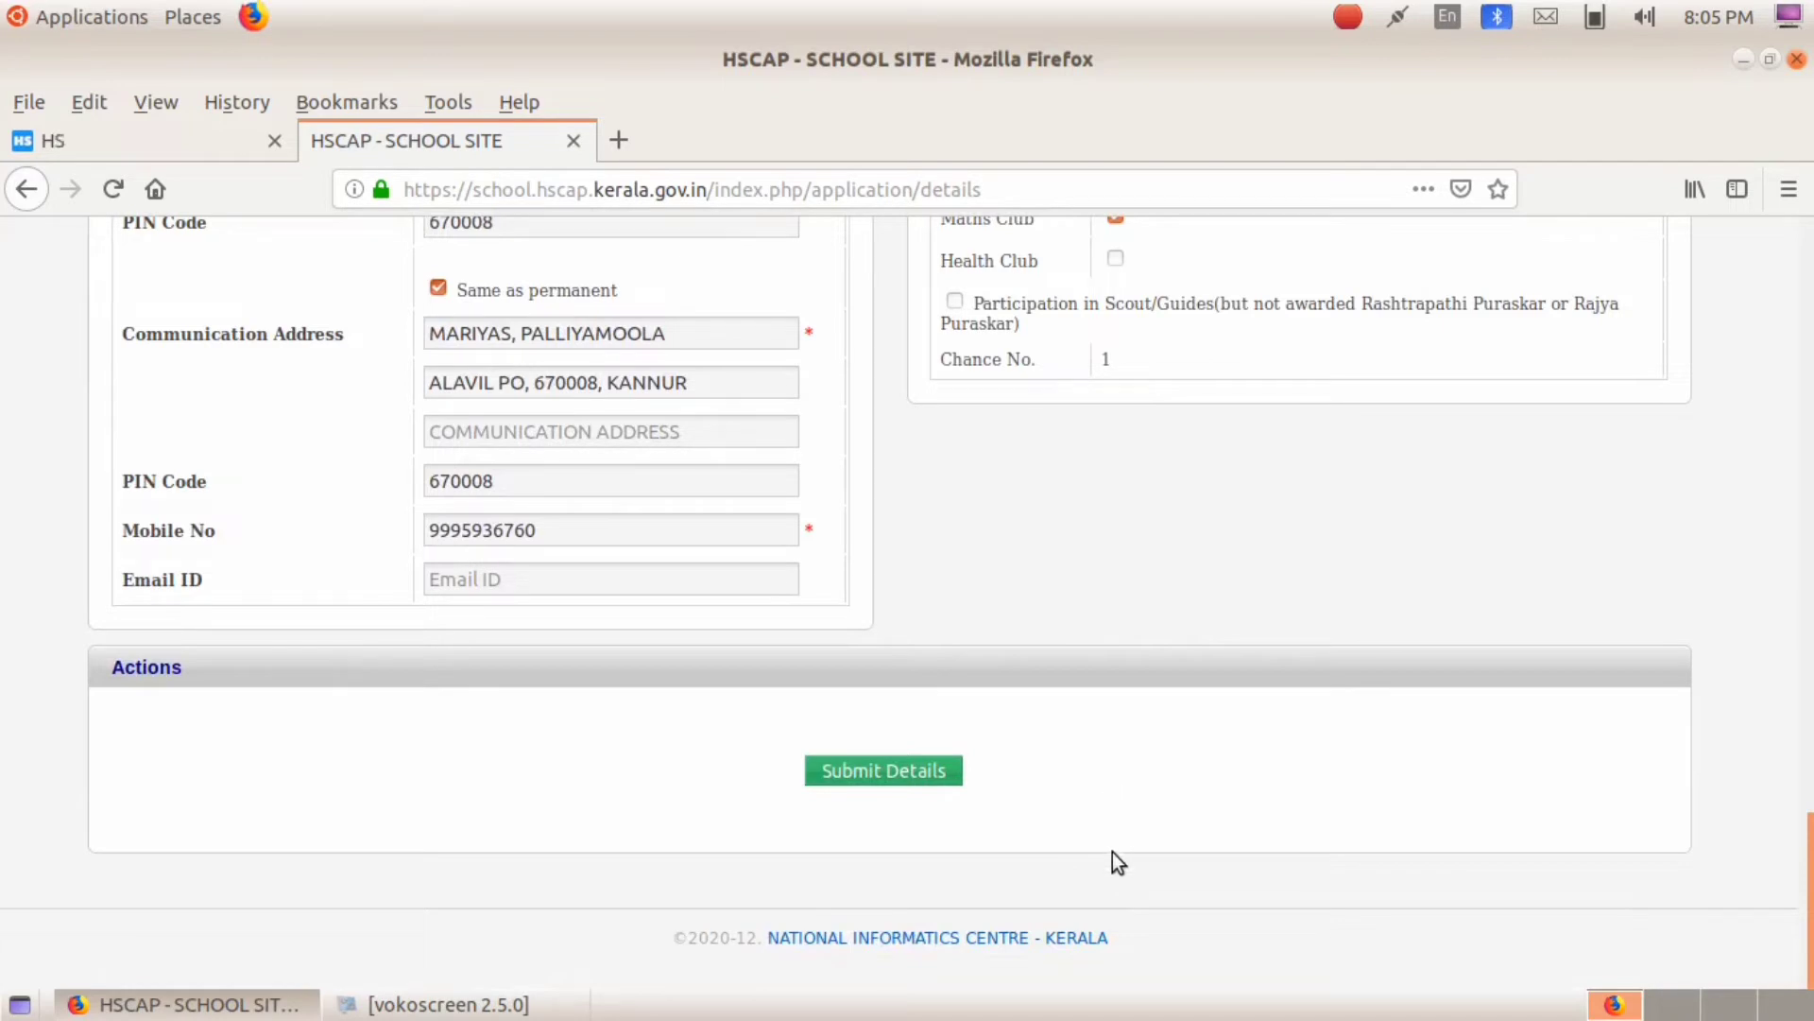
scroll(1121, 675, "up", 3)
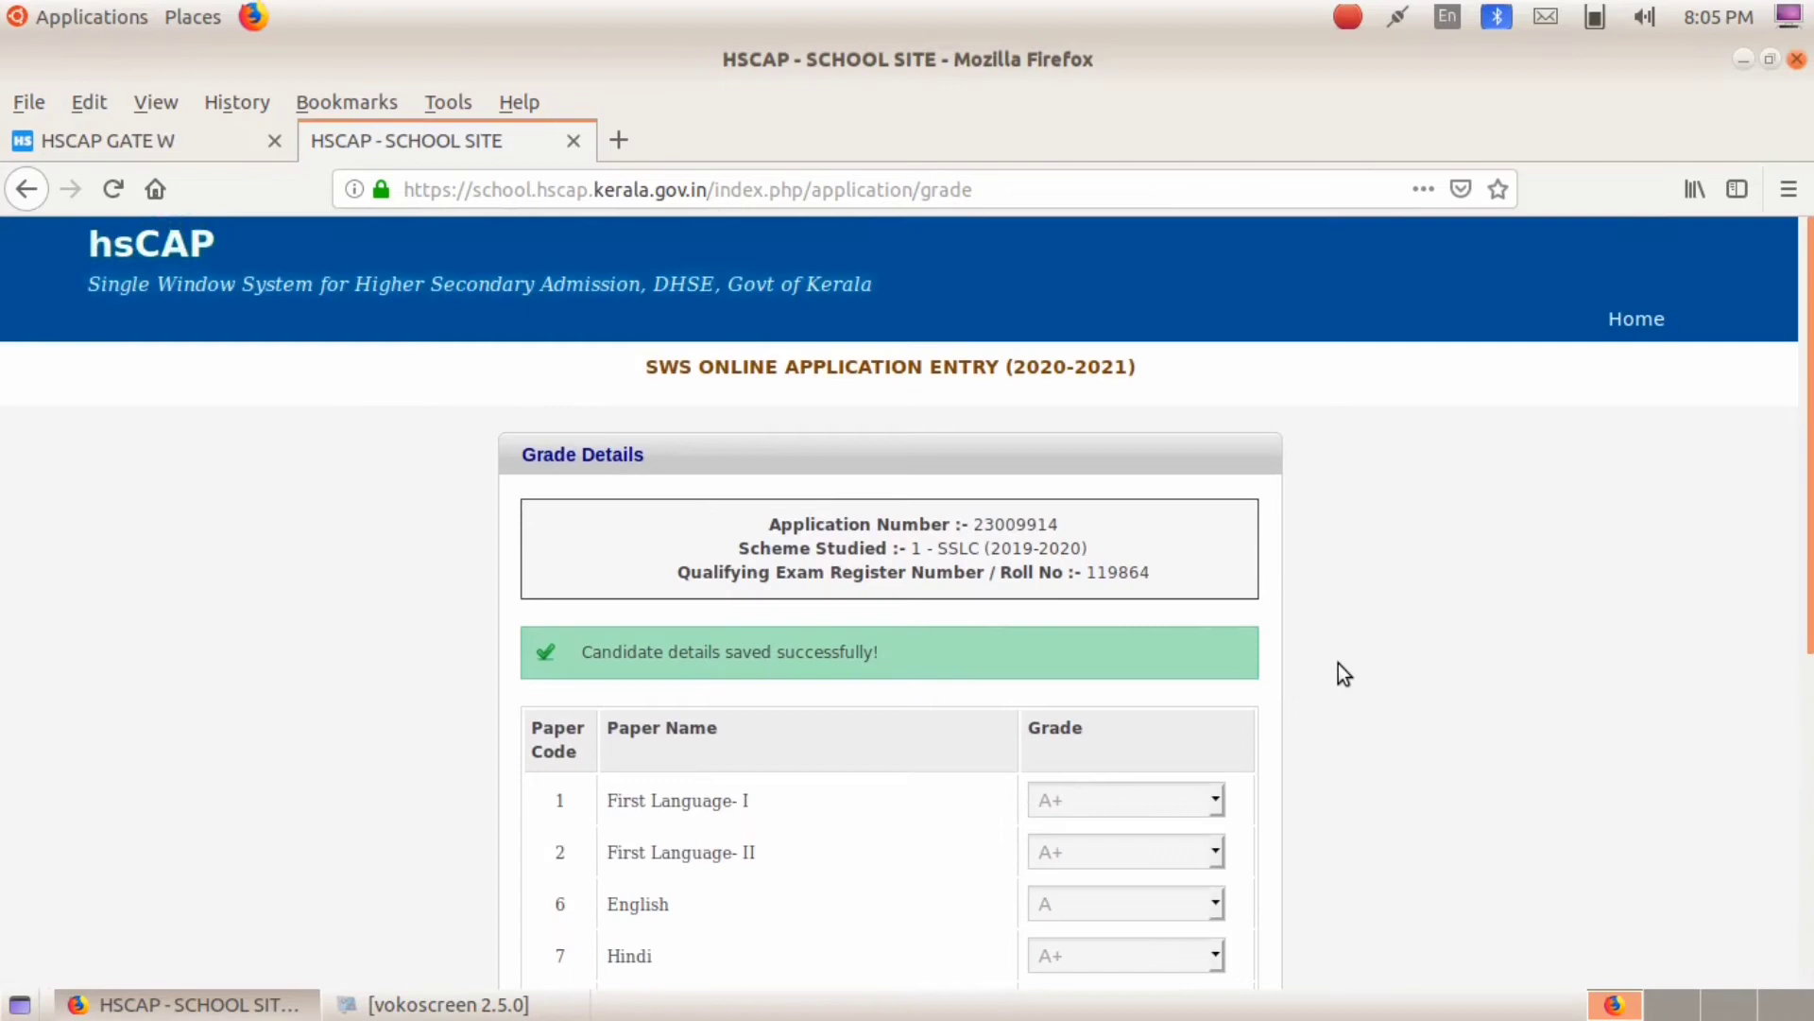
scroll(1338, 663, "down", 3)
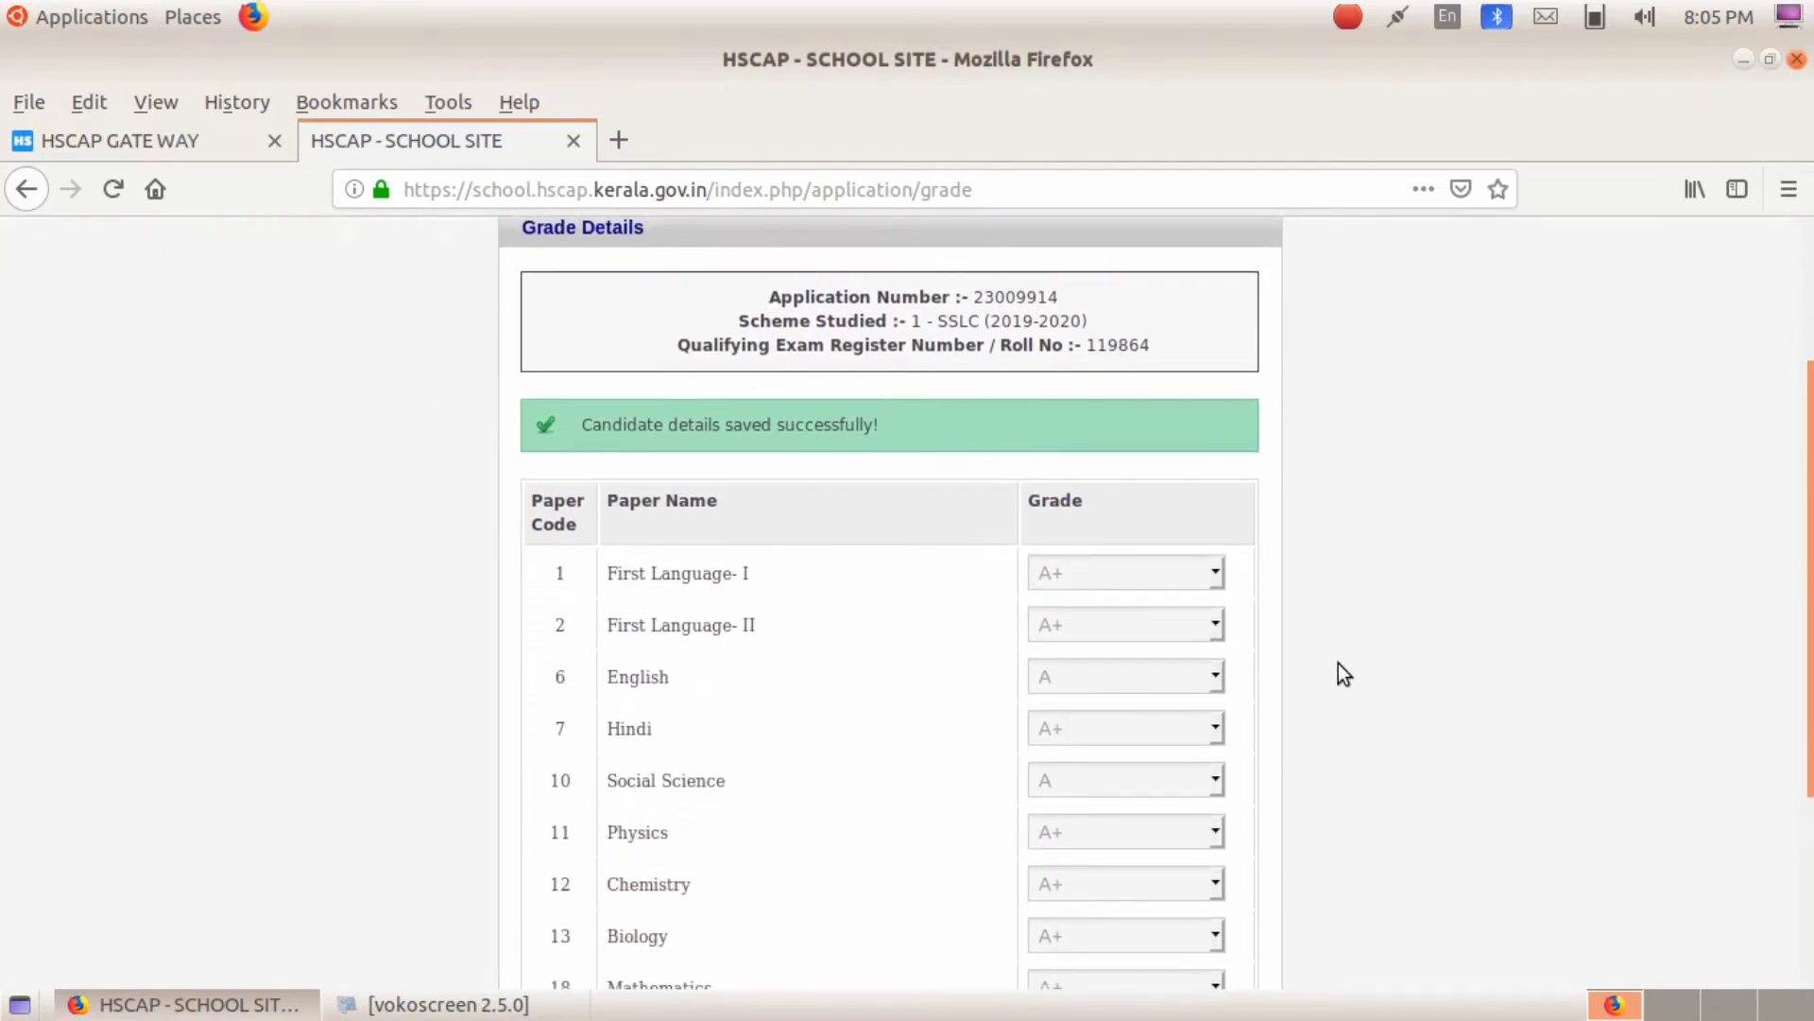
Step: Scroll down the saved Grade details page to reach its Submit button
scroll(1331, 739, "down", 1)
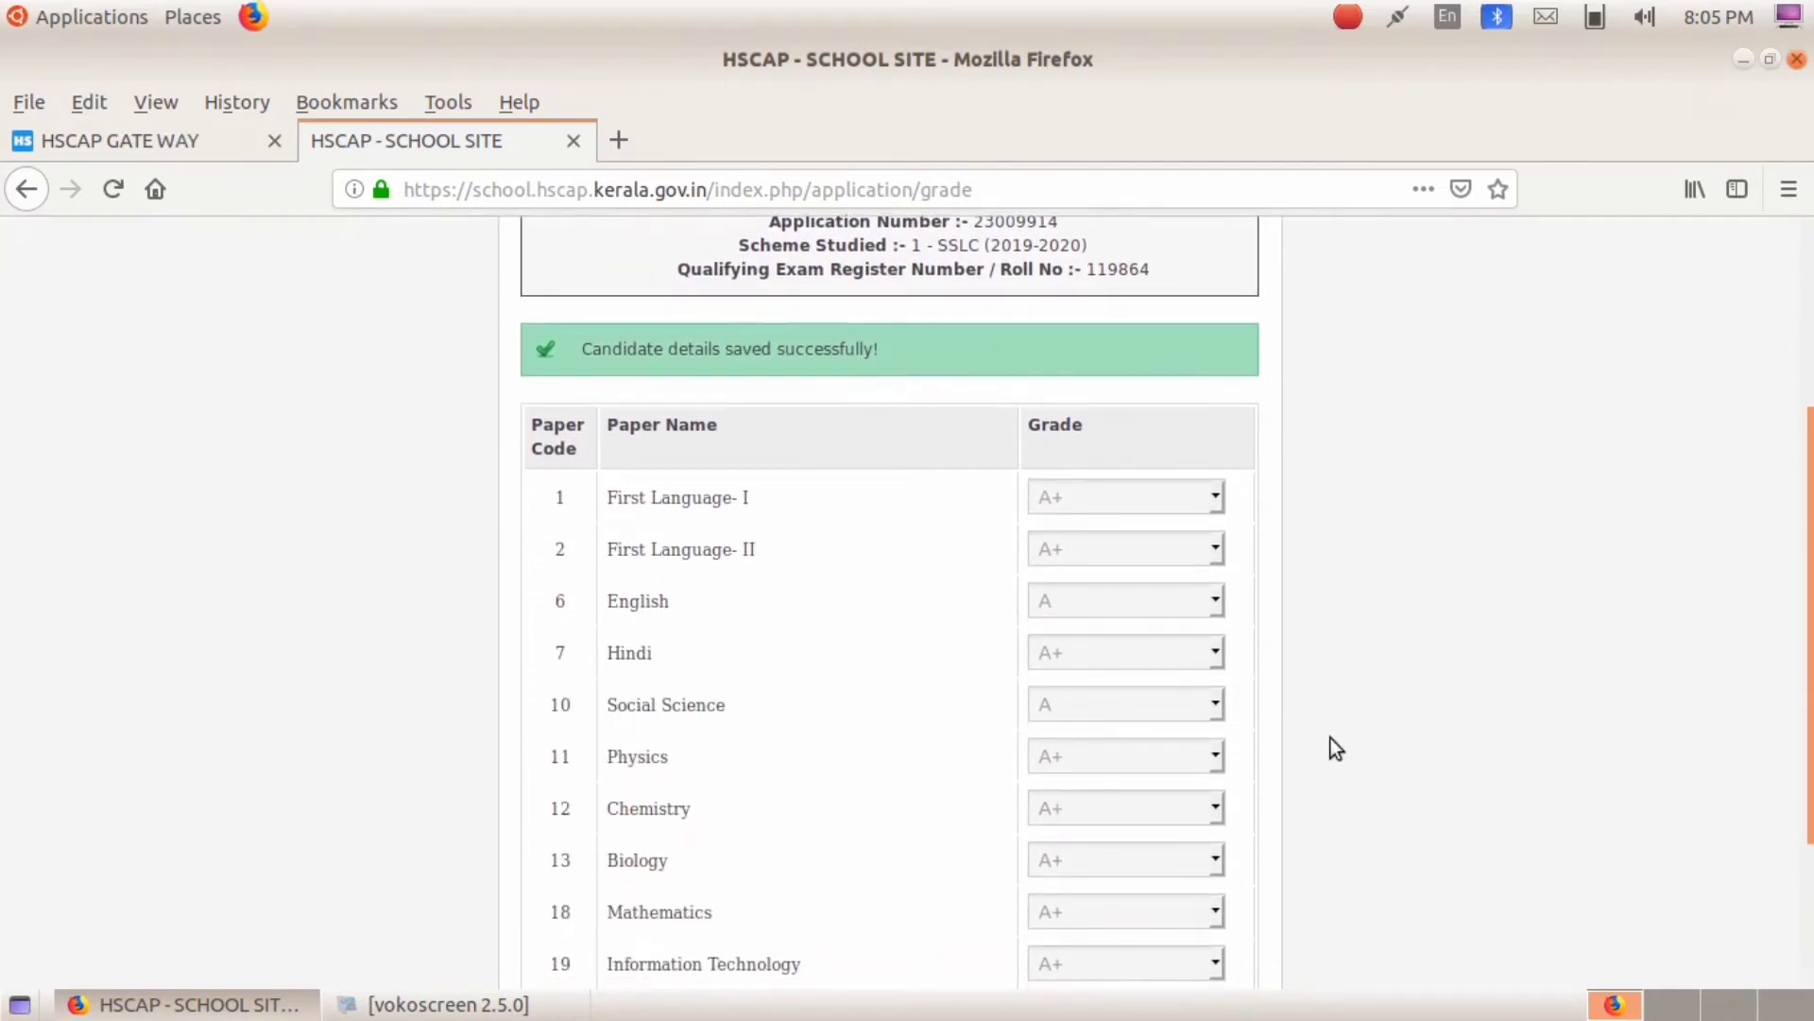
scroll(1331, 739, "down", 2)
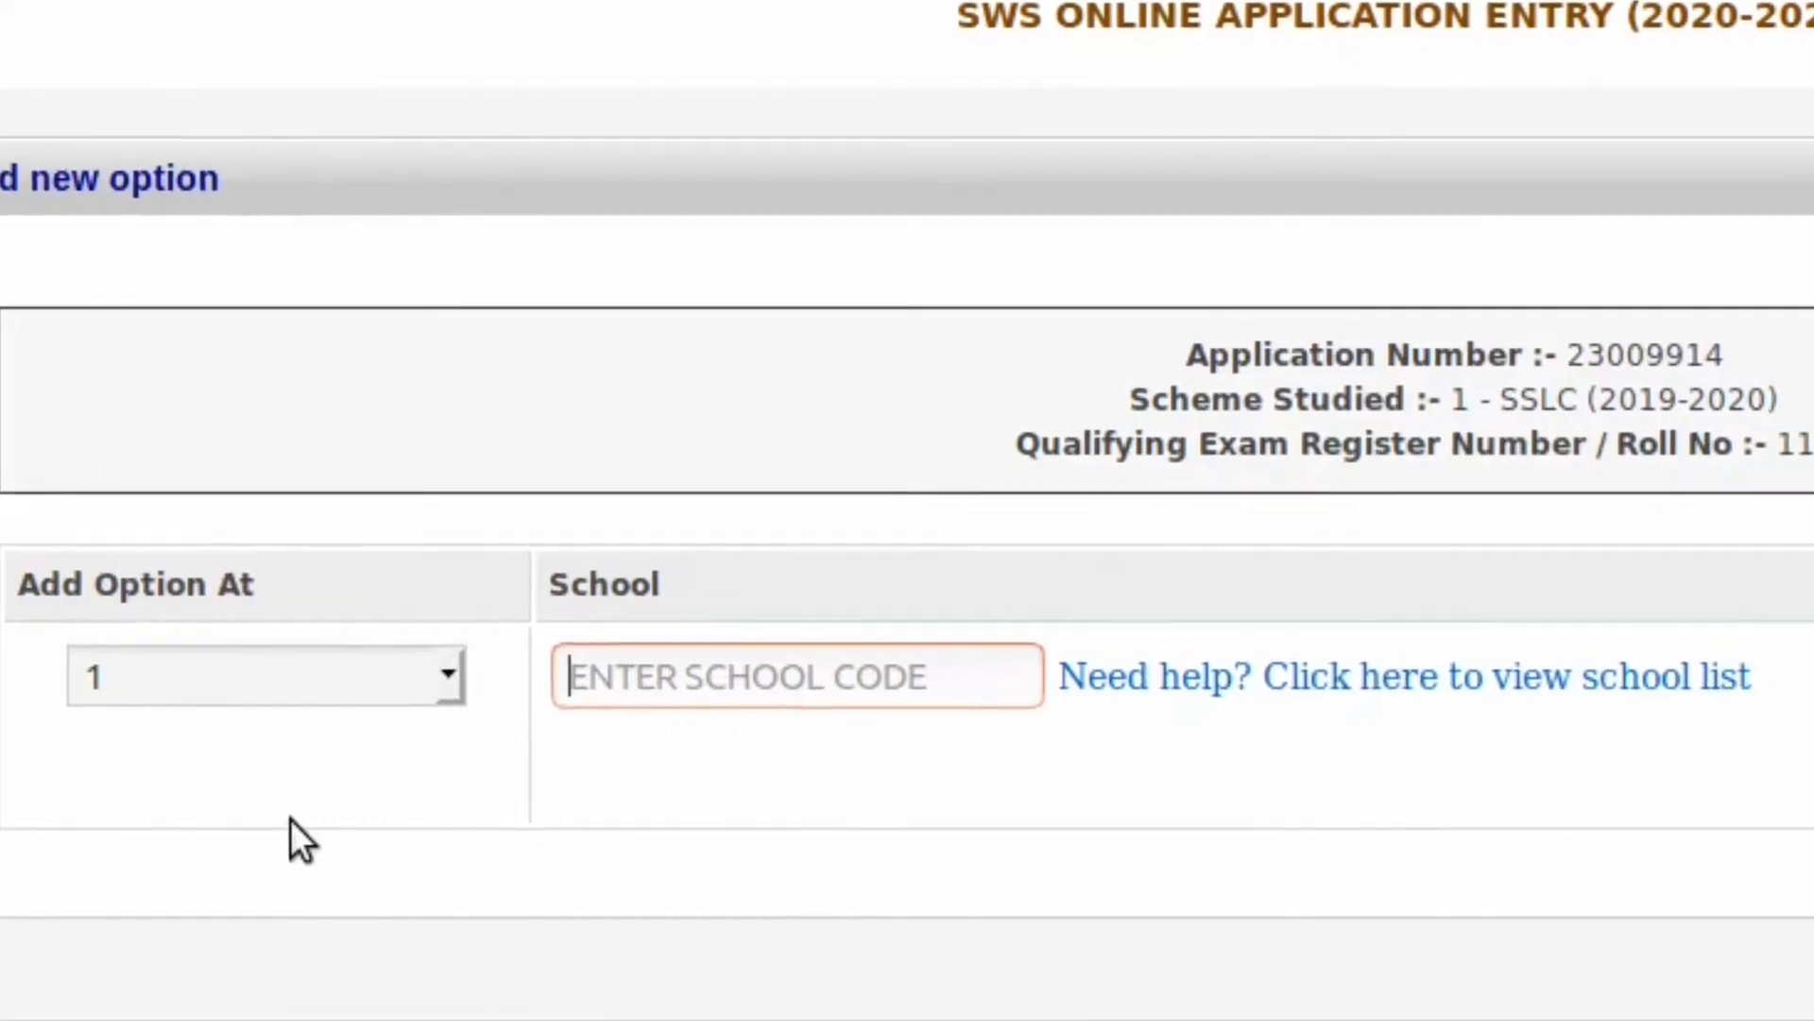
Step: Add an option for course 1 at school code 13057
left_click(743, 682)
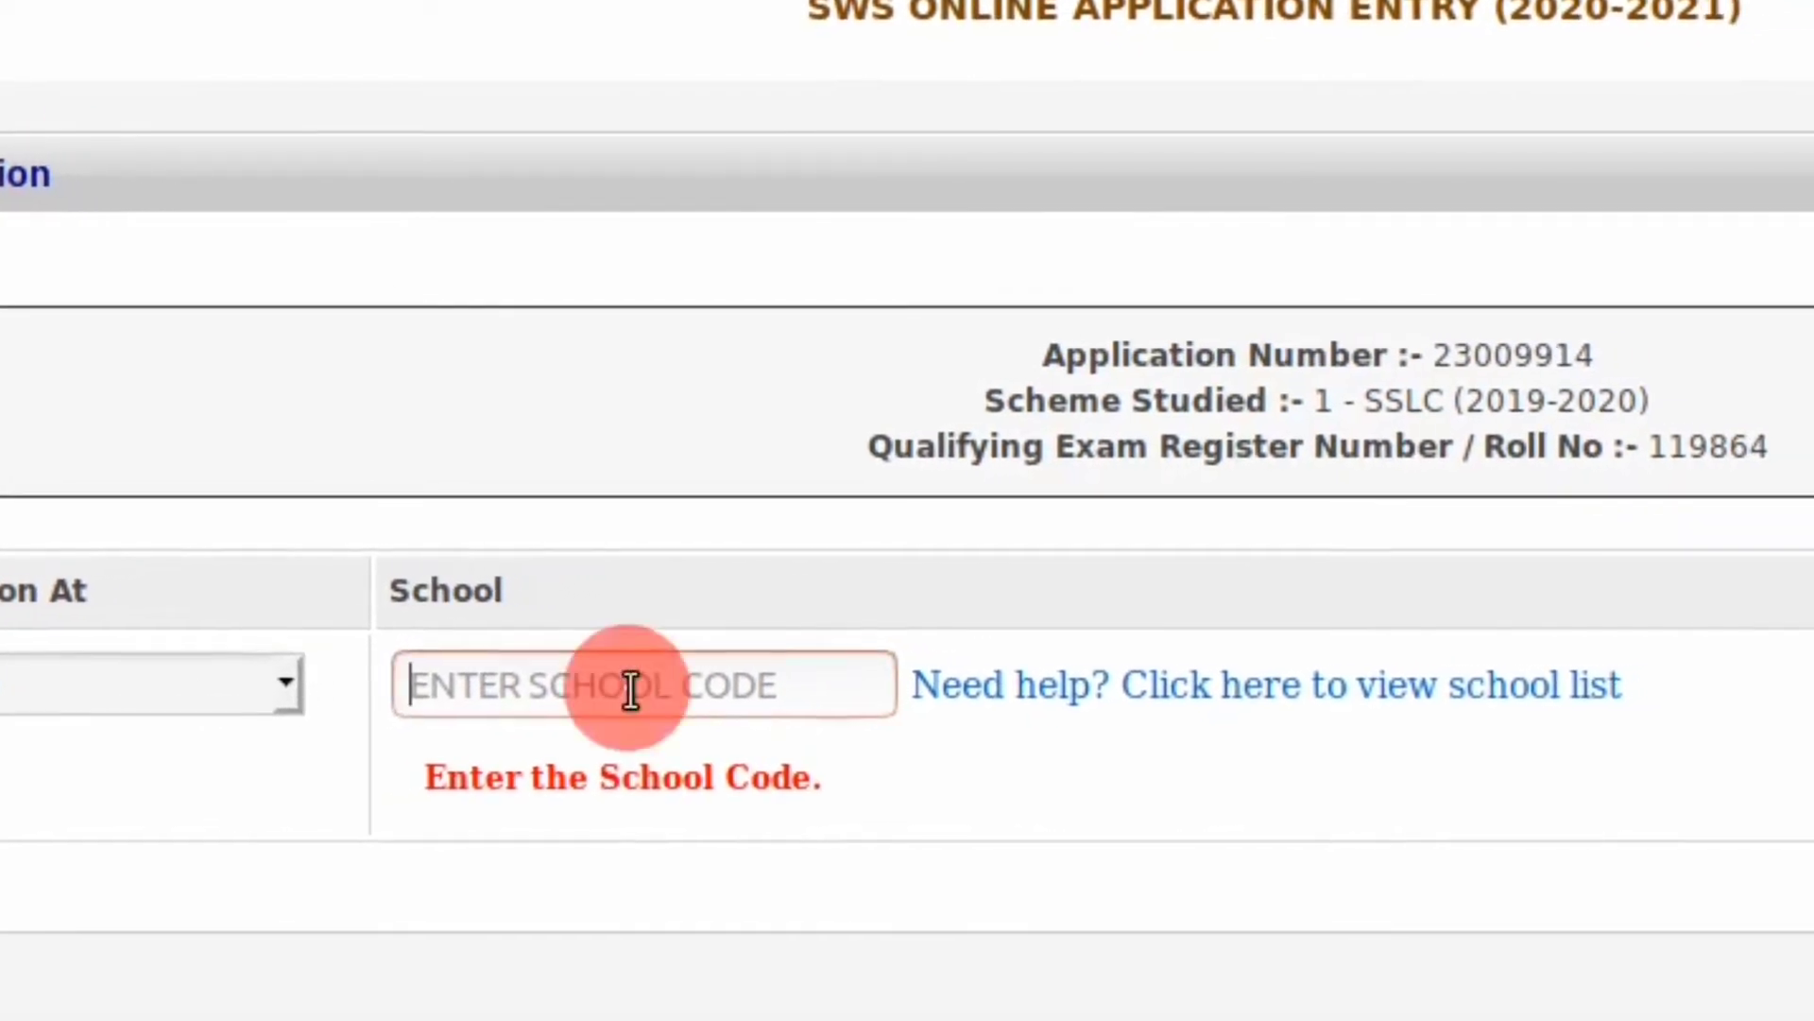
type("3")
key("BackSpace")
type("13057")
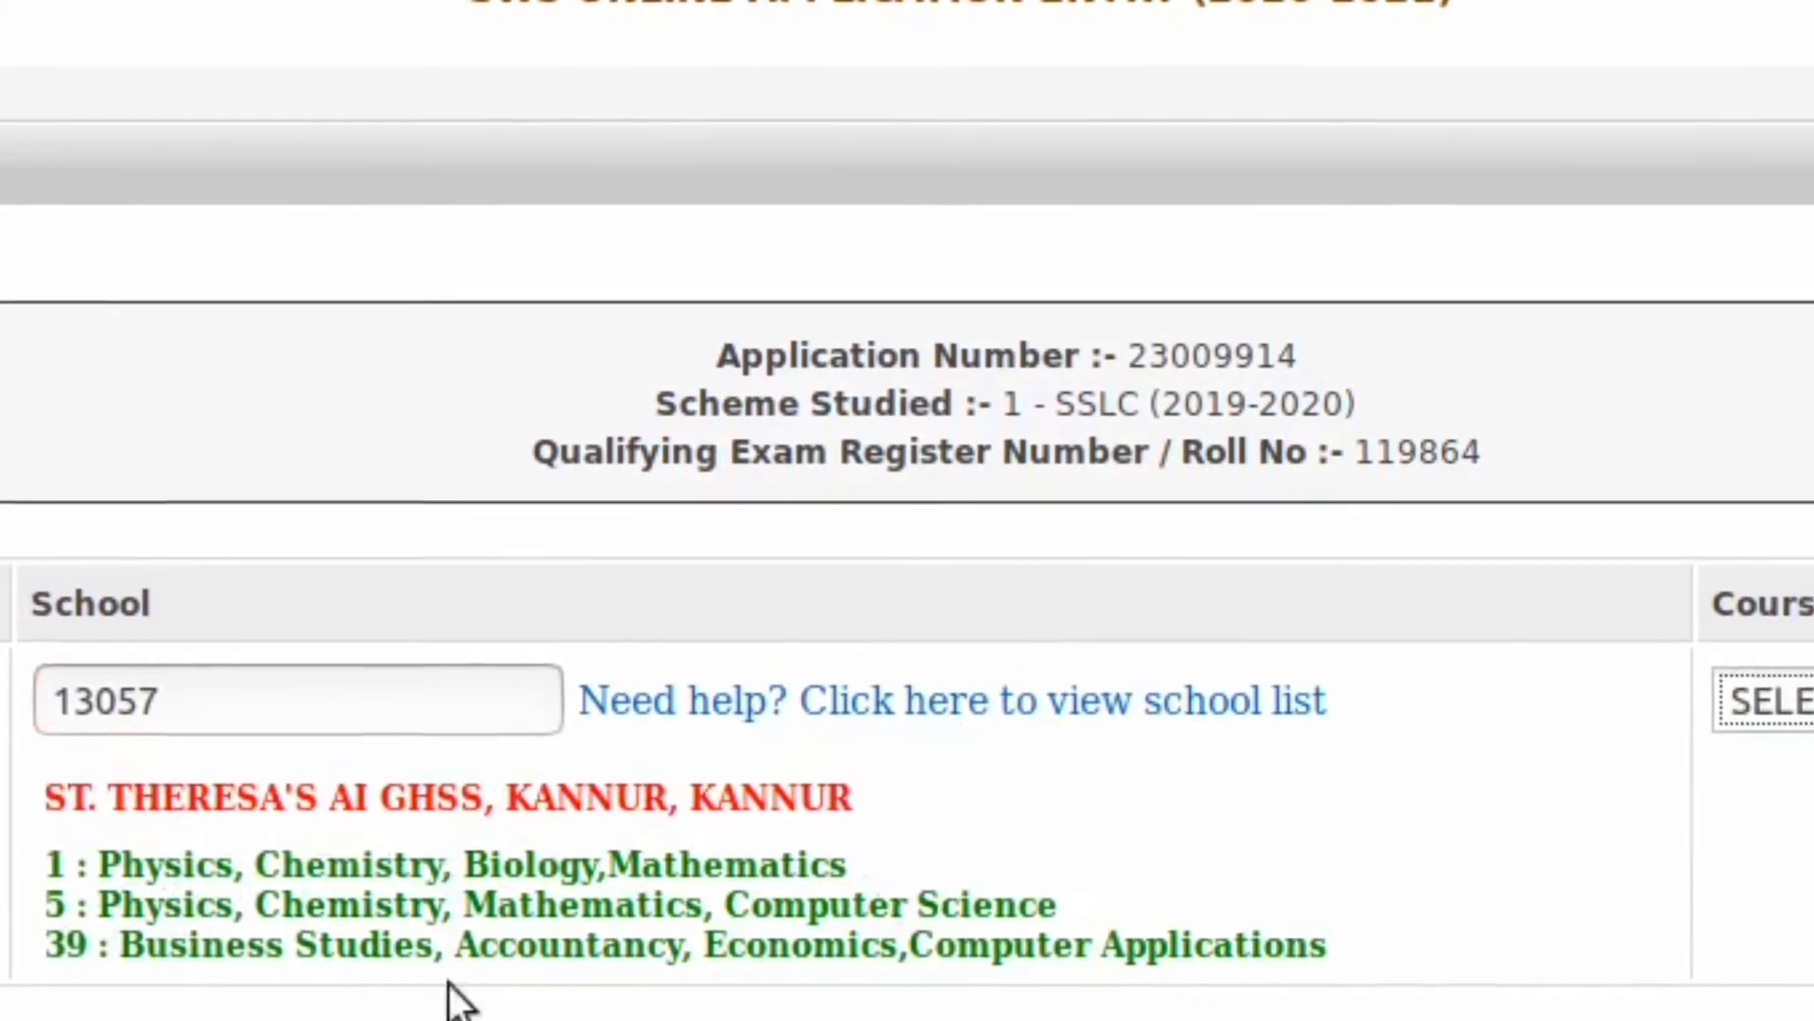
left_click(1748, 704)
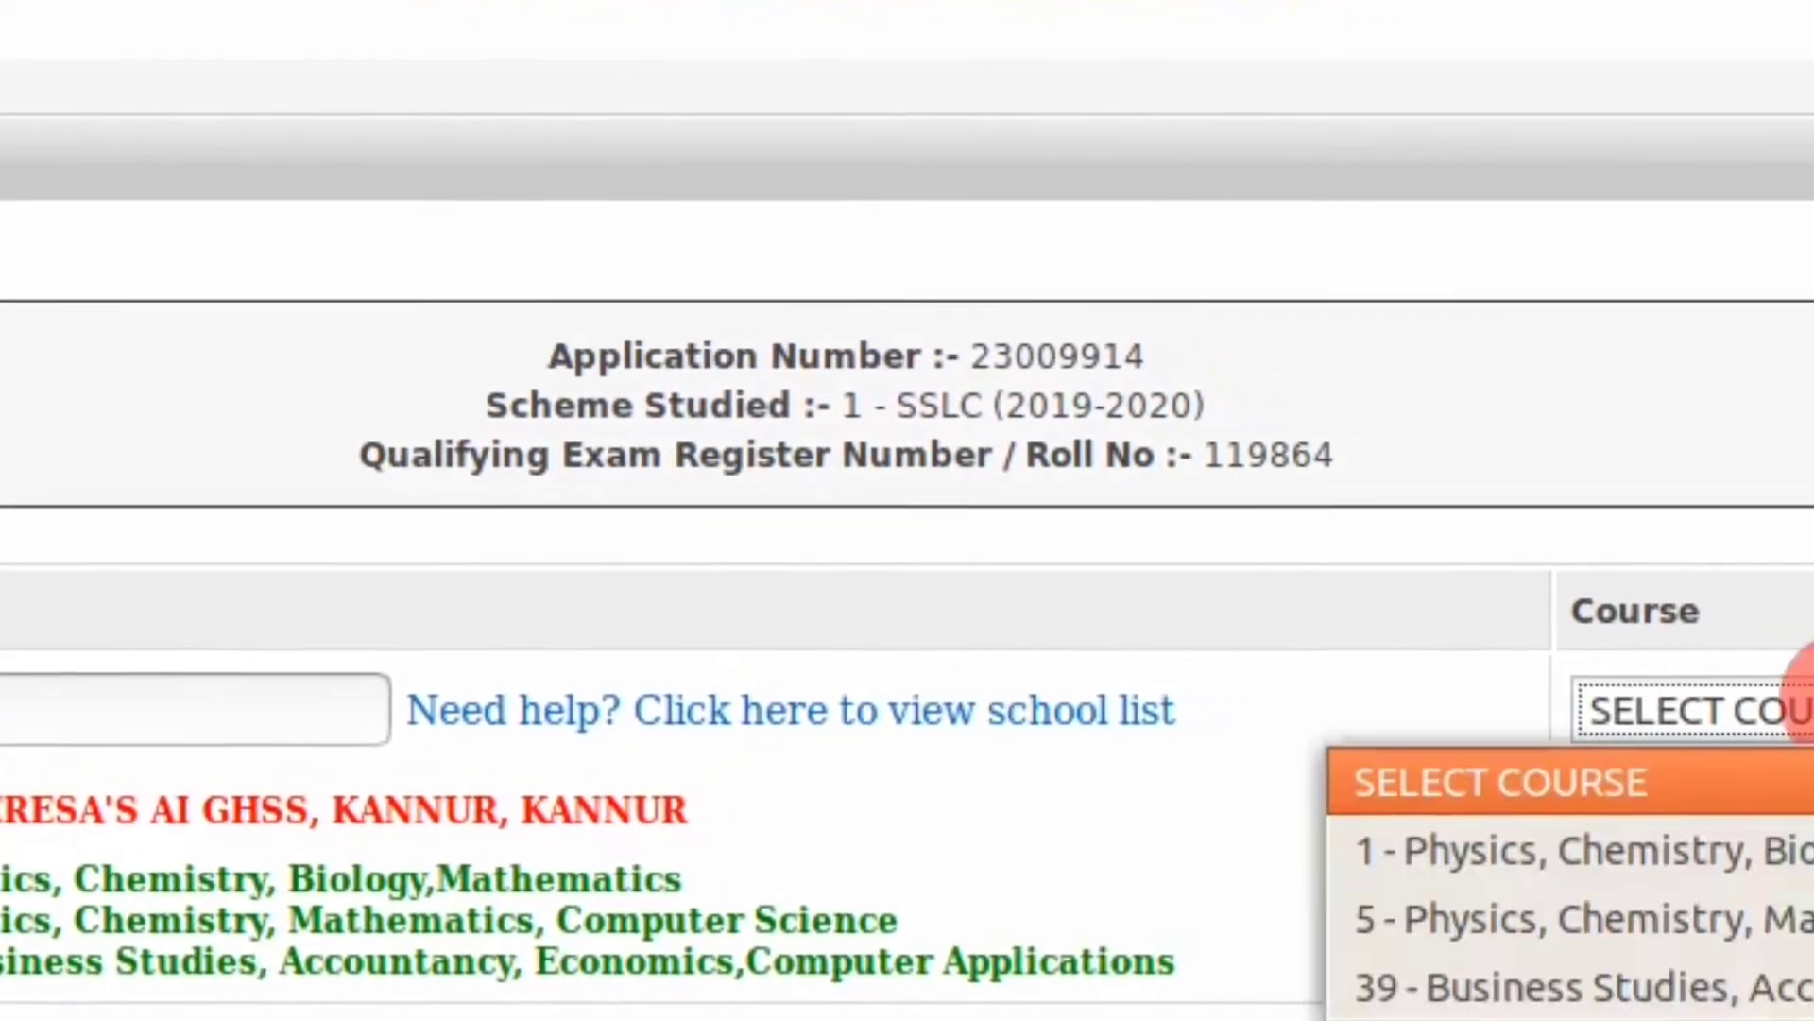
left_click(1668, 853)
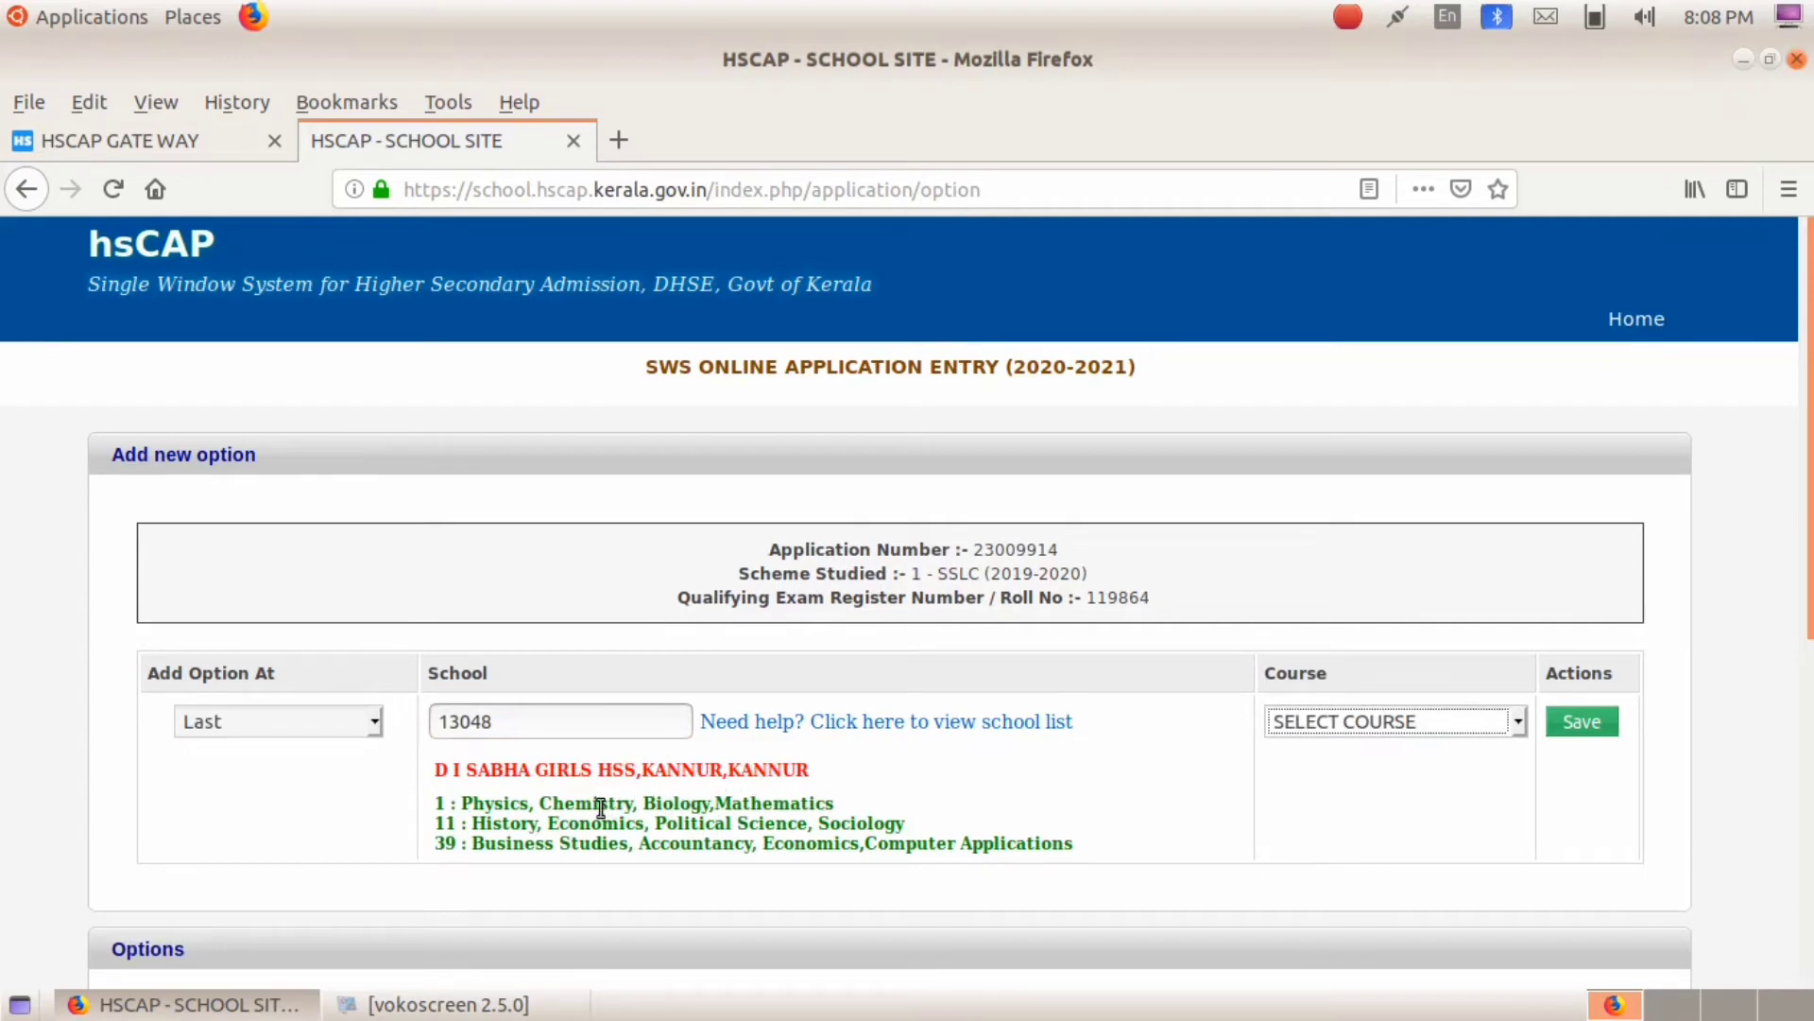
Step: Add course 1 at school 13048 and submit the option list
left_click(1518, 720)
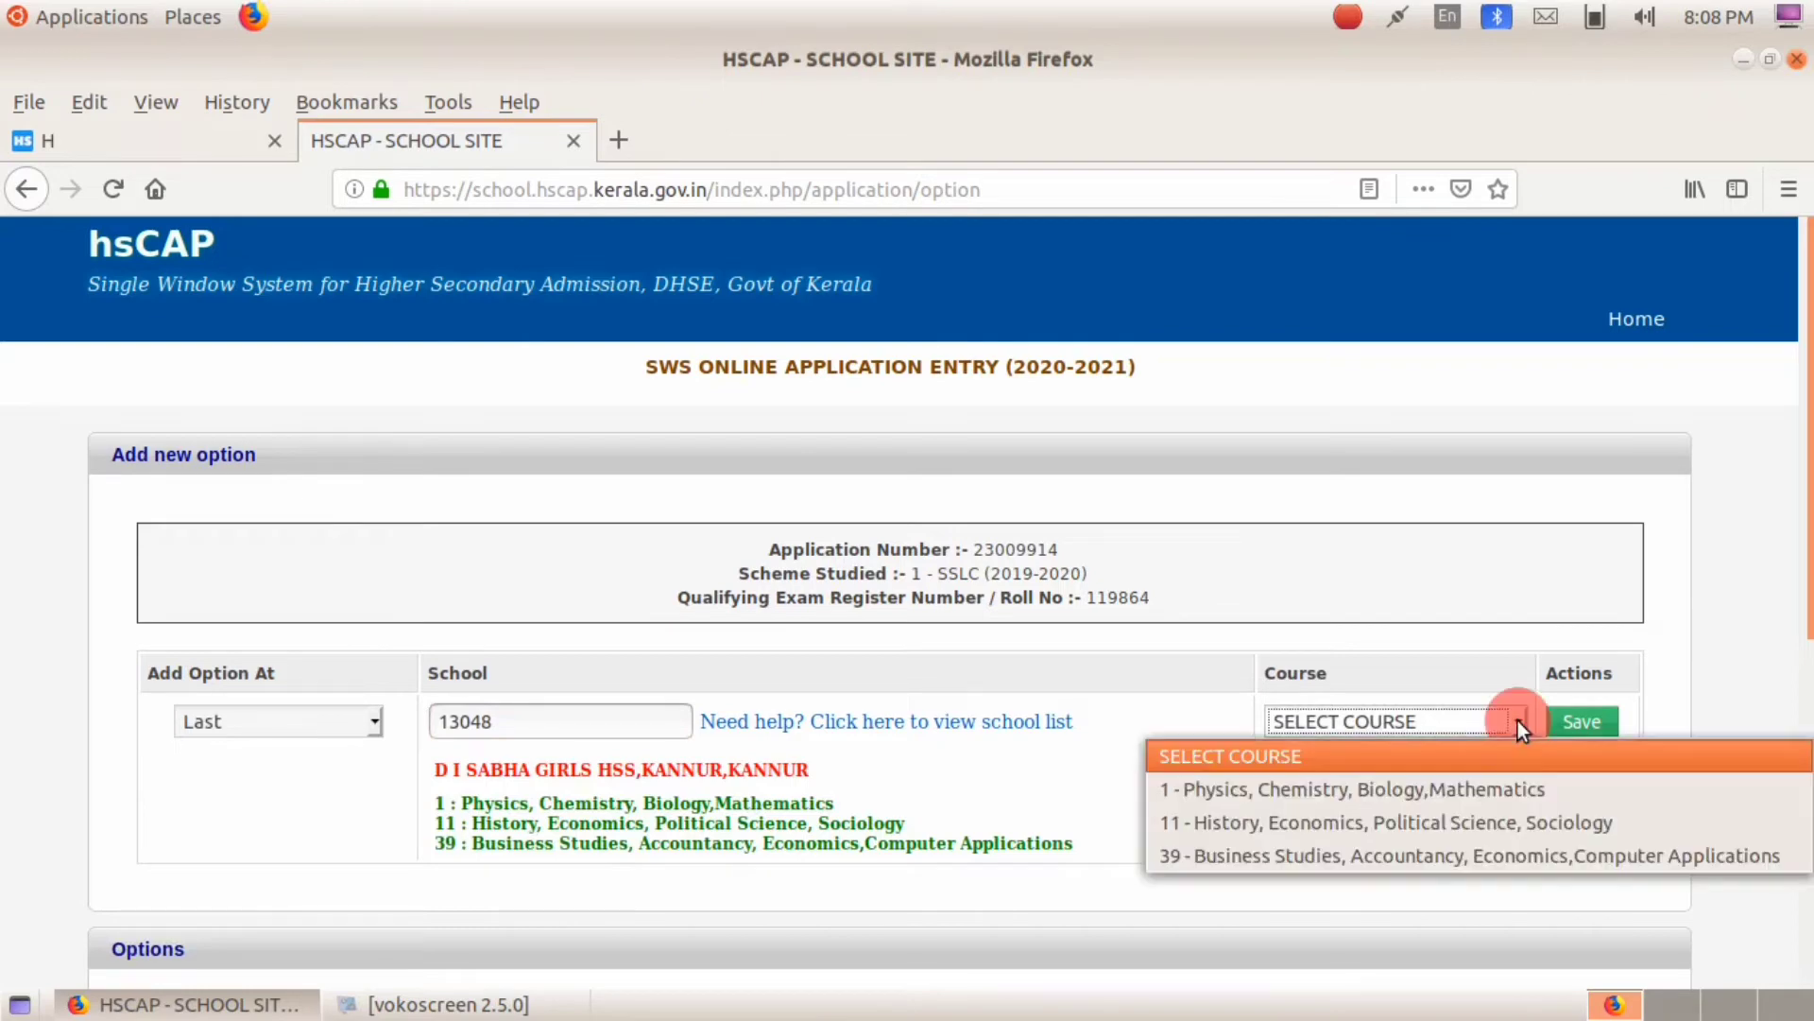
left_click(1419, 790)
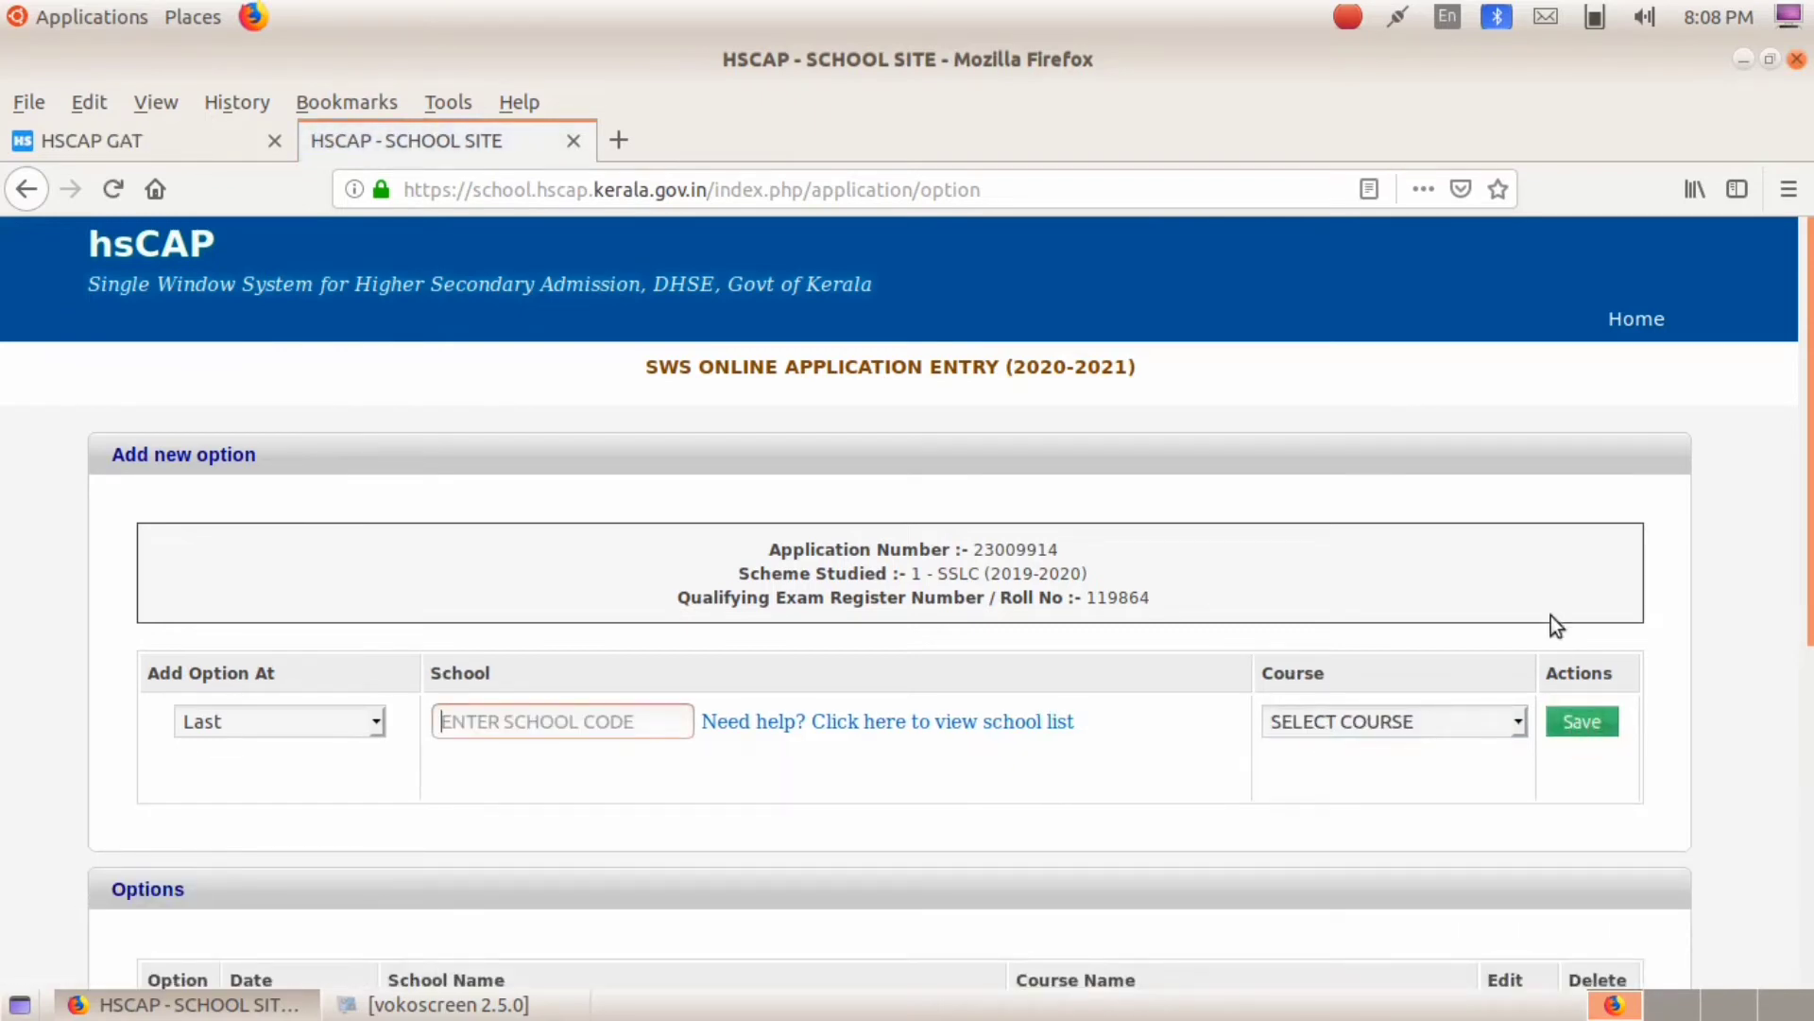
scroll(1421, 875, "down", 5)
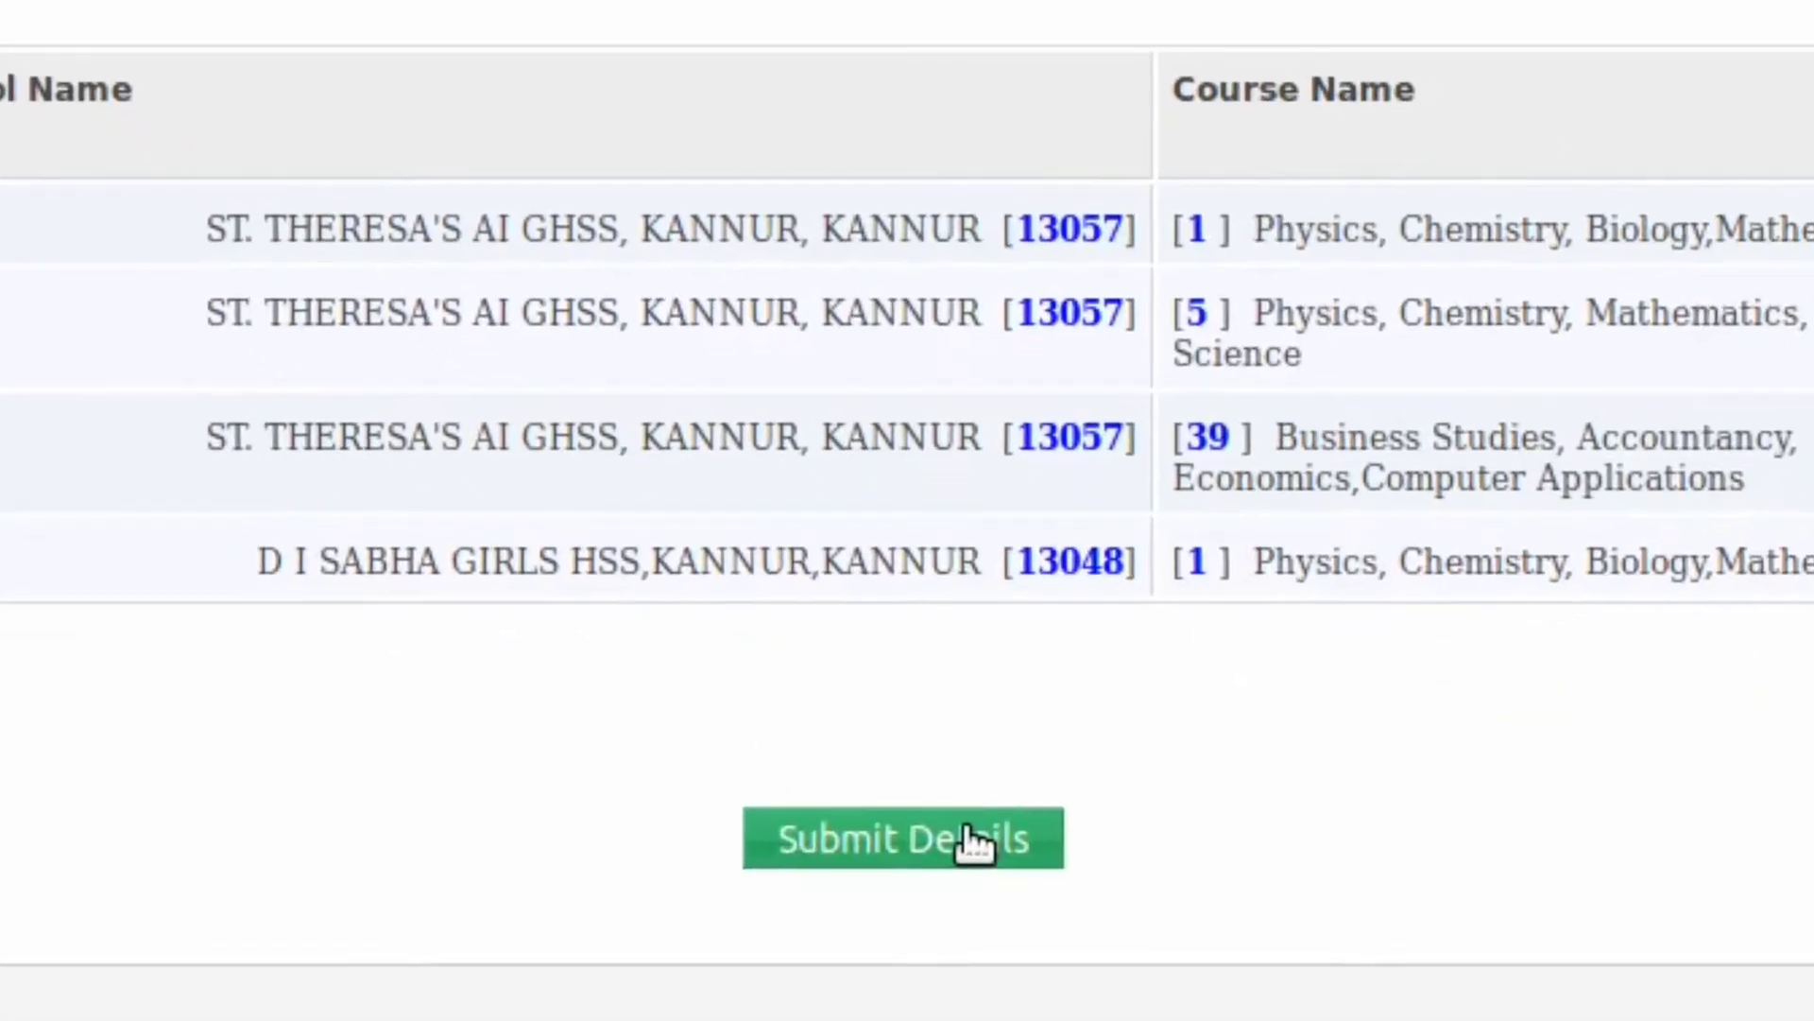
left_click(968, 832)
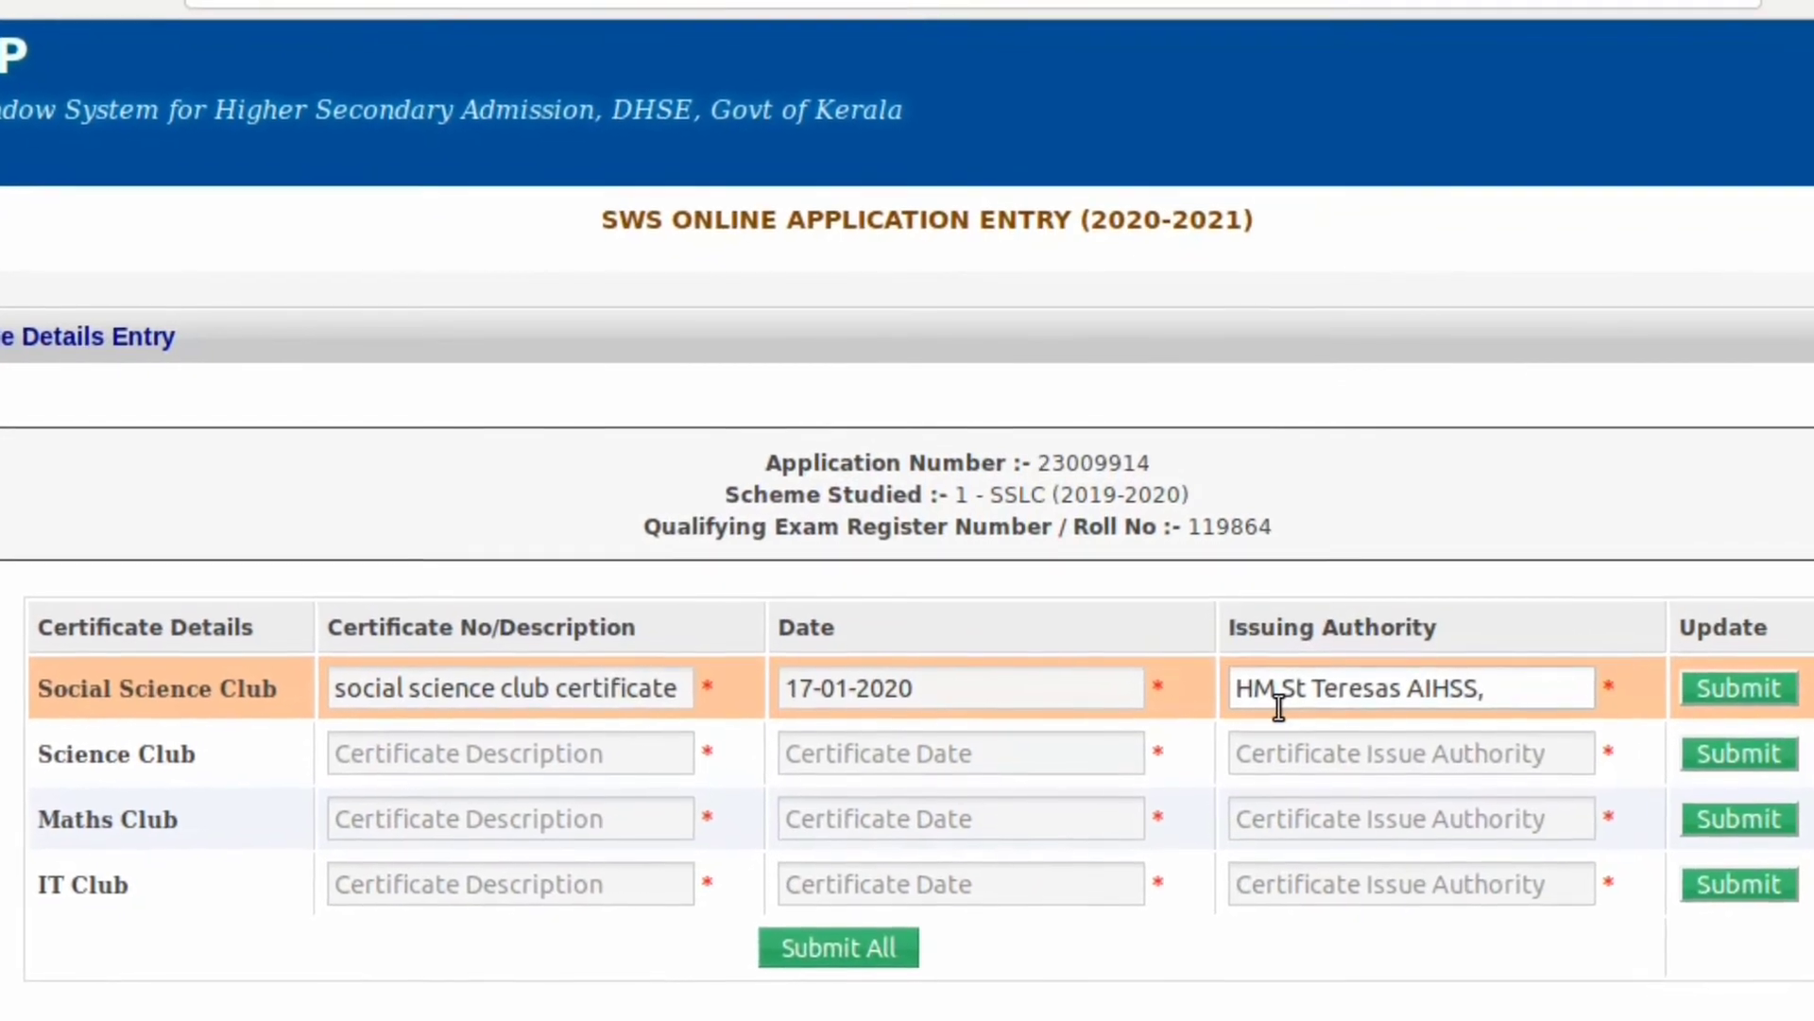
Step: Save the Maths Club certificate dated 17-01-2020 from HM St Teresas AIHSS KANNUR
type("KANN")
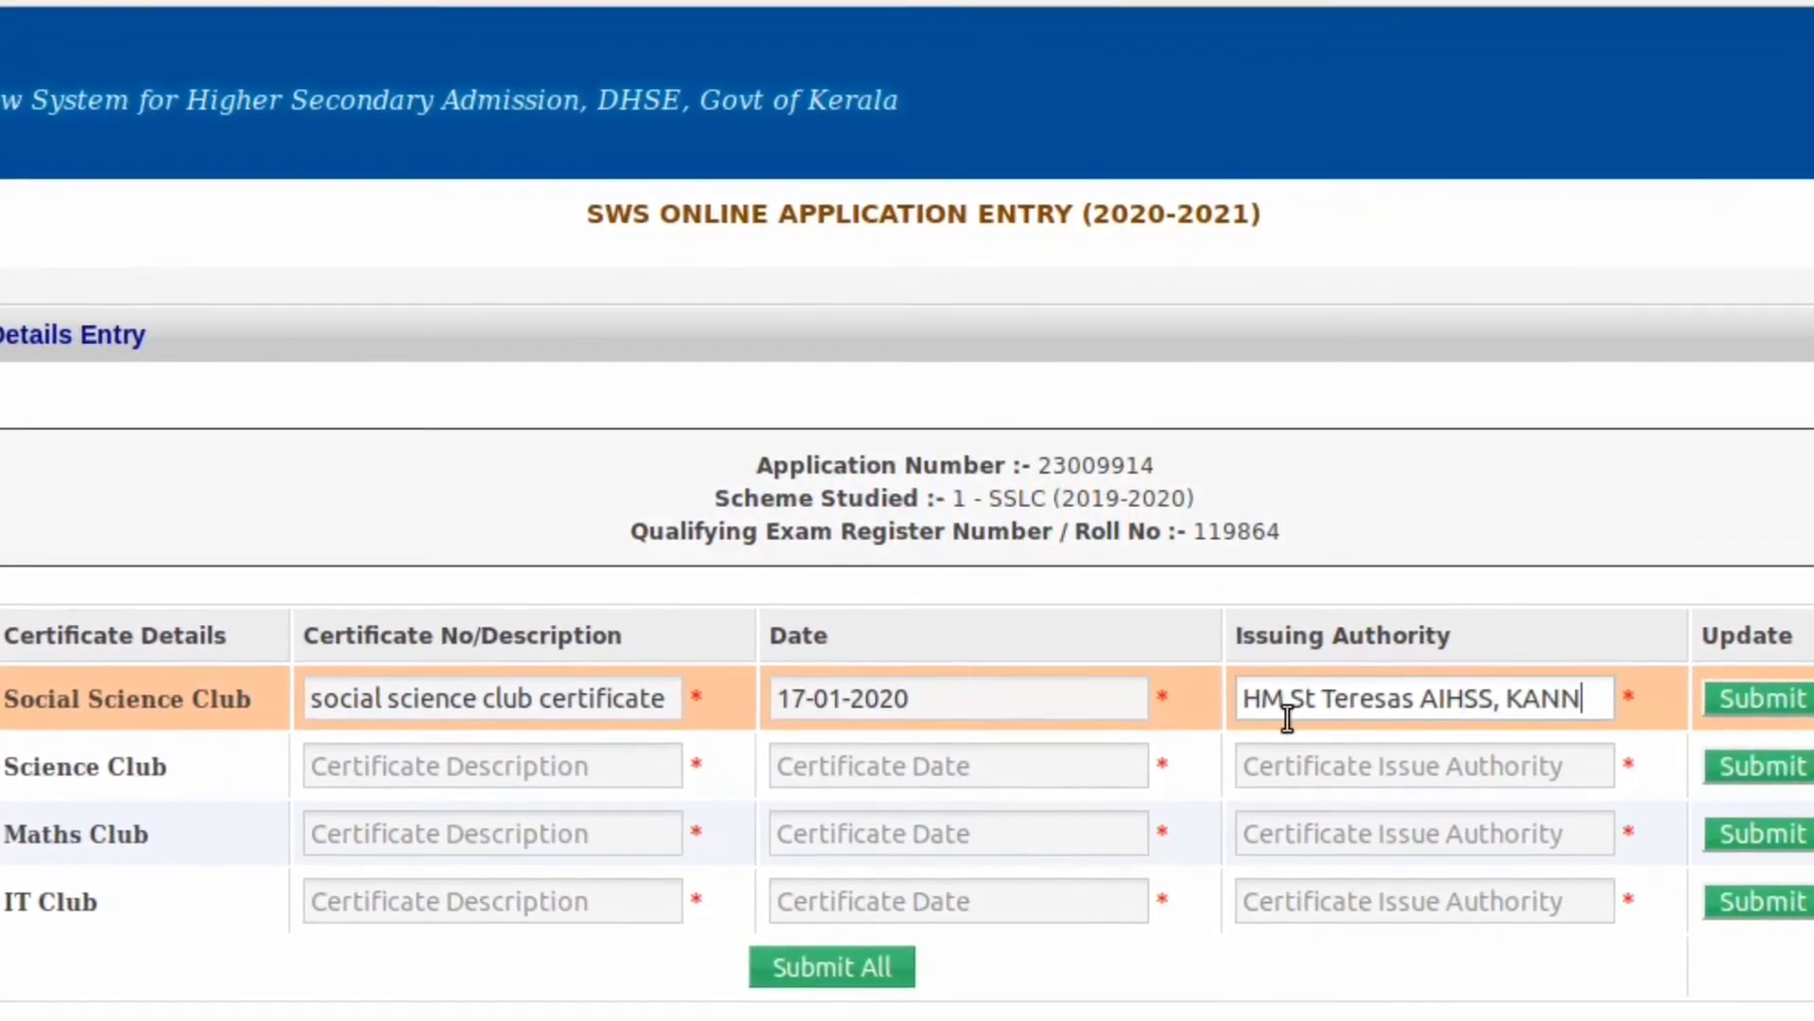
type("UR")
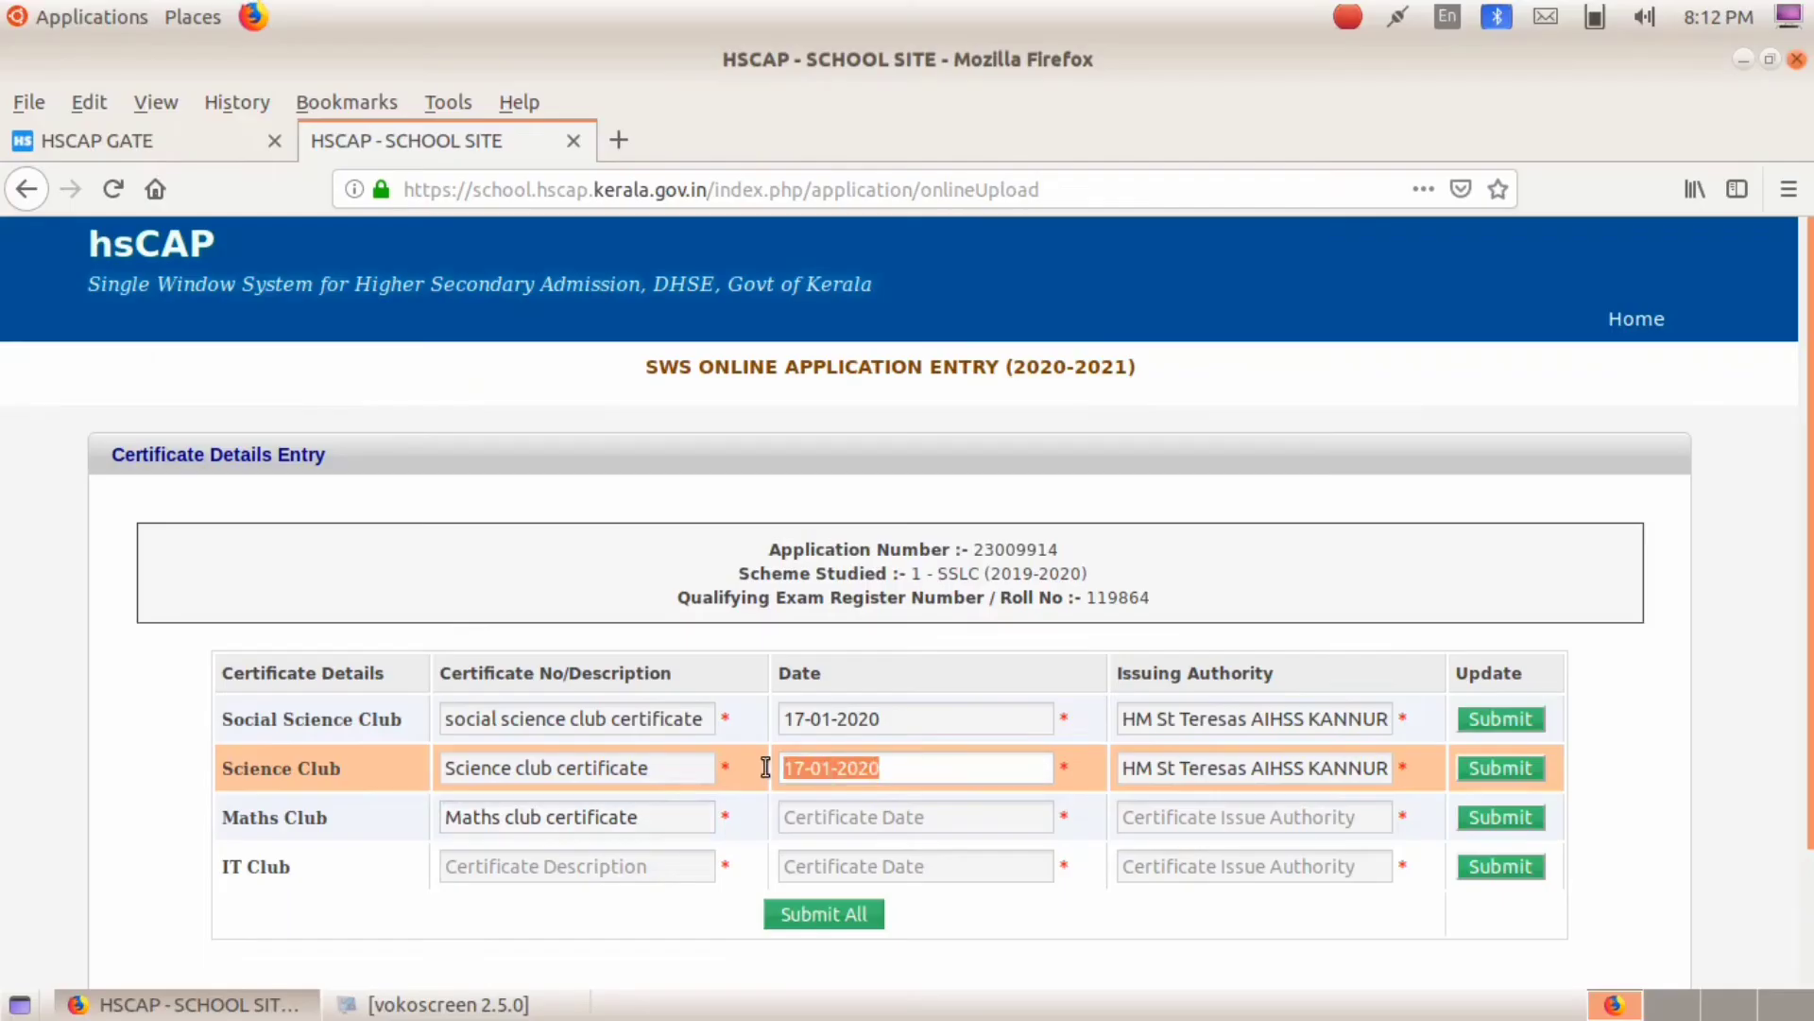
left_click(811, 814)
type("17-01-2020")
left_click(1187, 814)
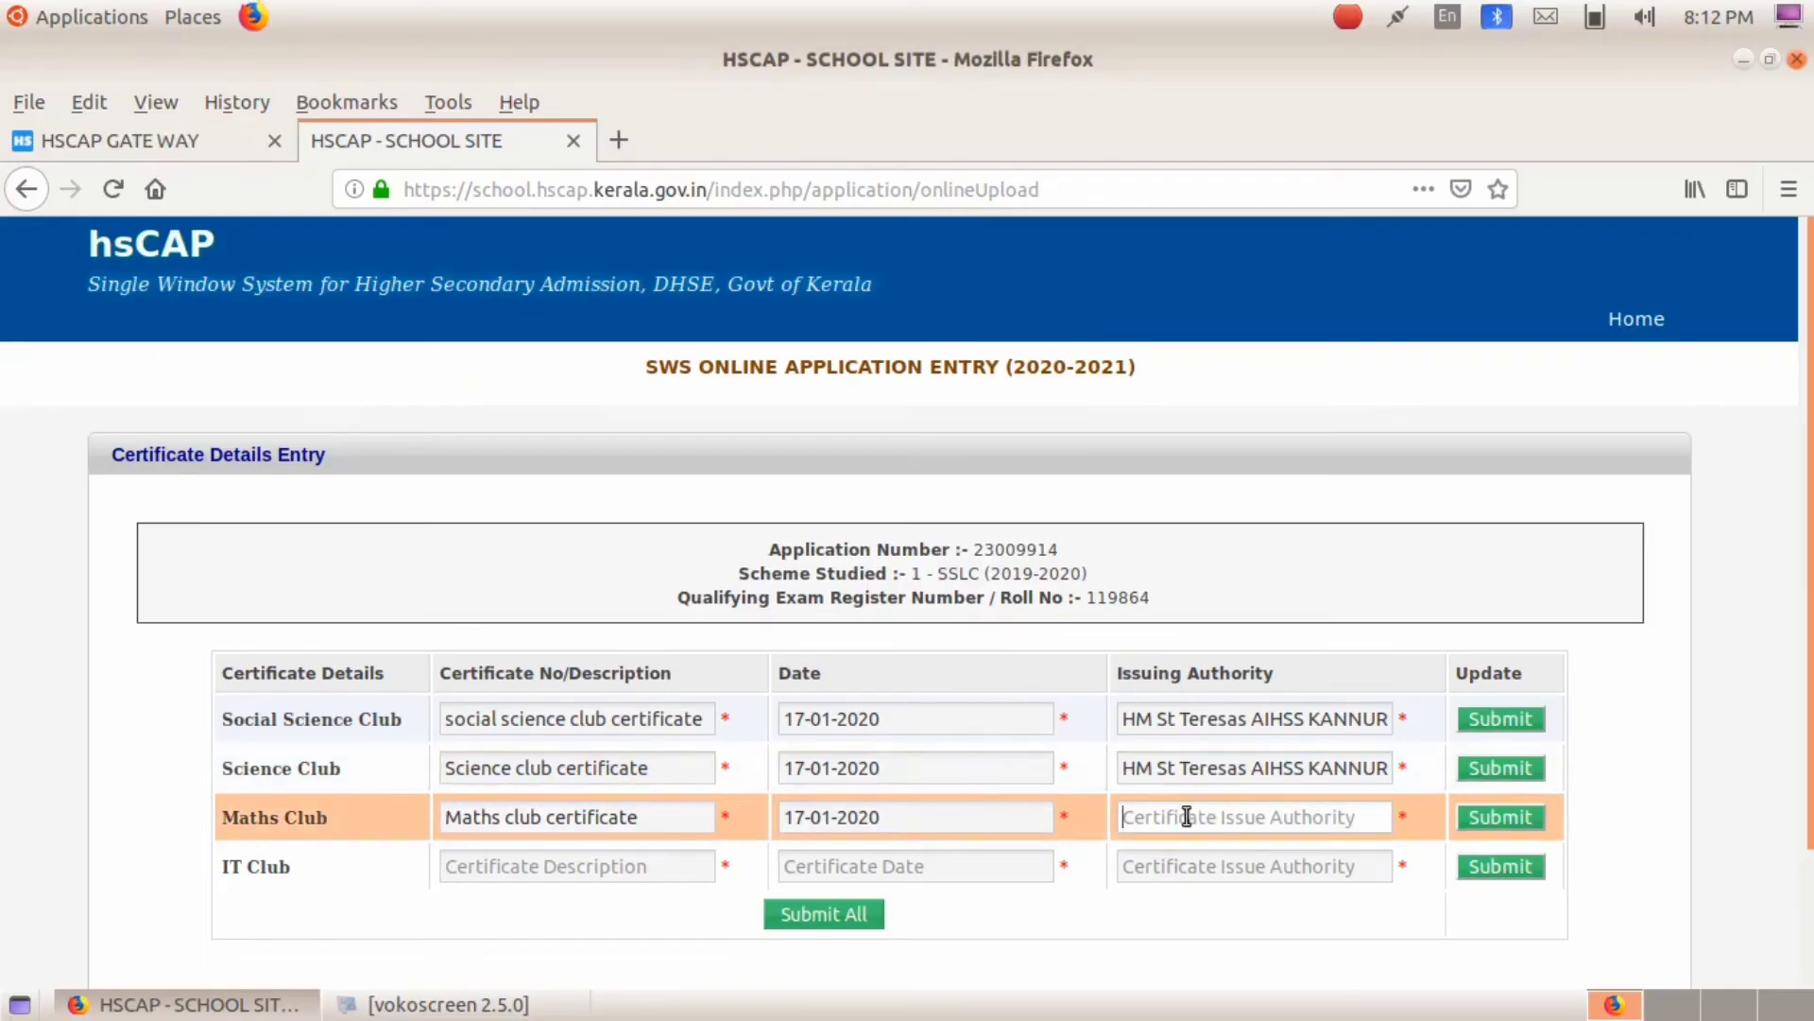
type("HM St Teresas AIHSS KANNUR")
left_click(999, 587)
left_click(546, 865)
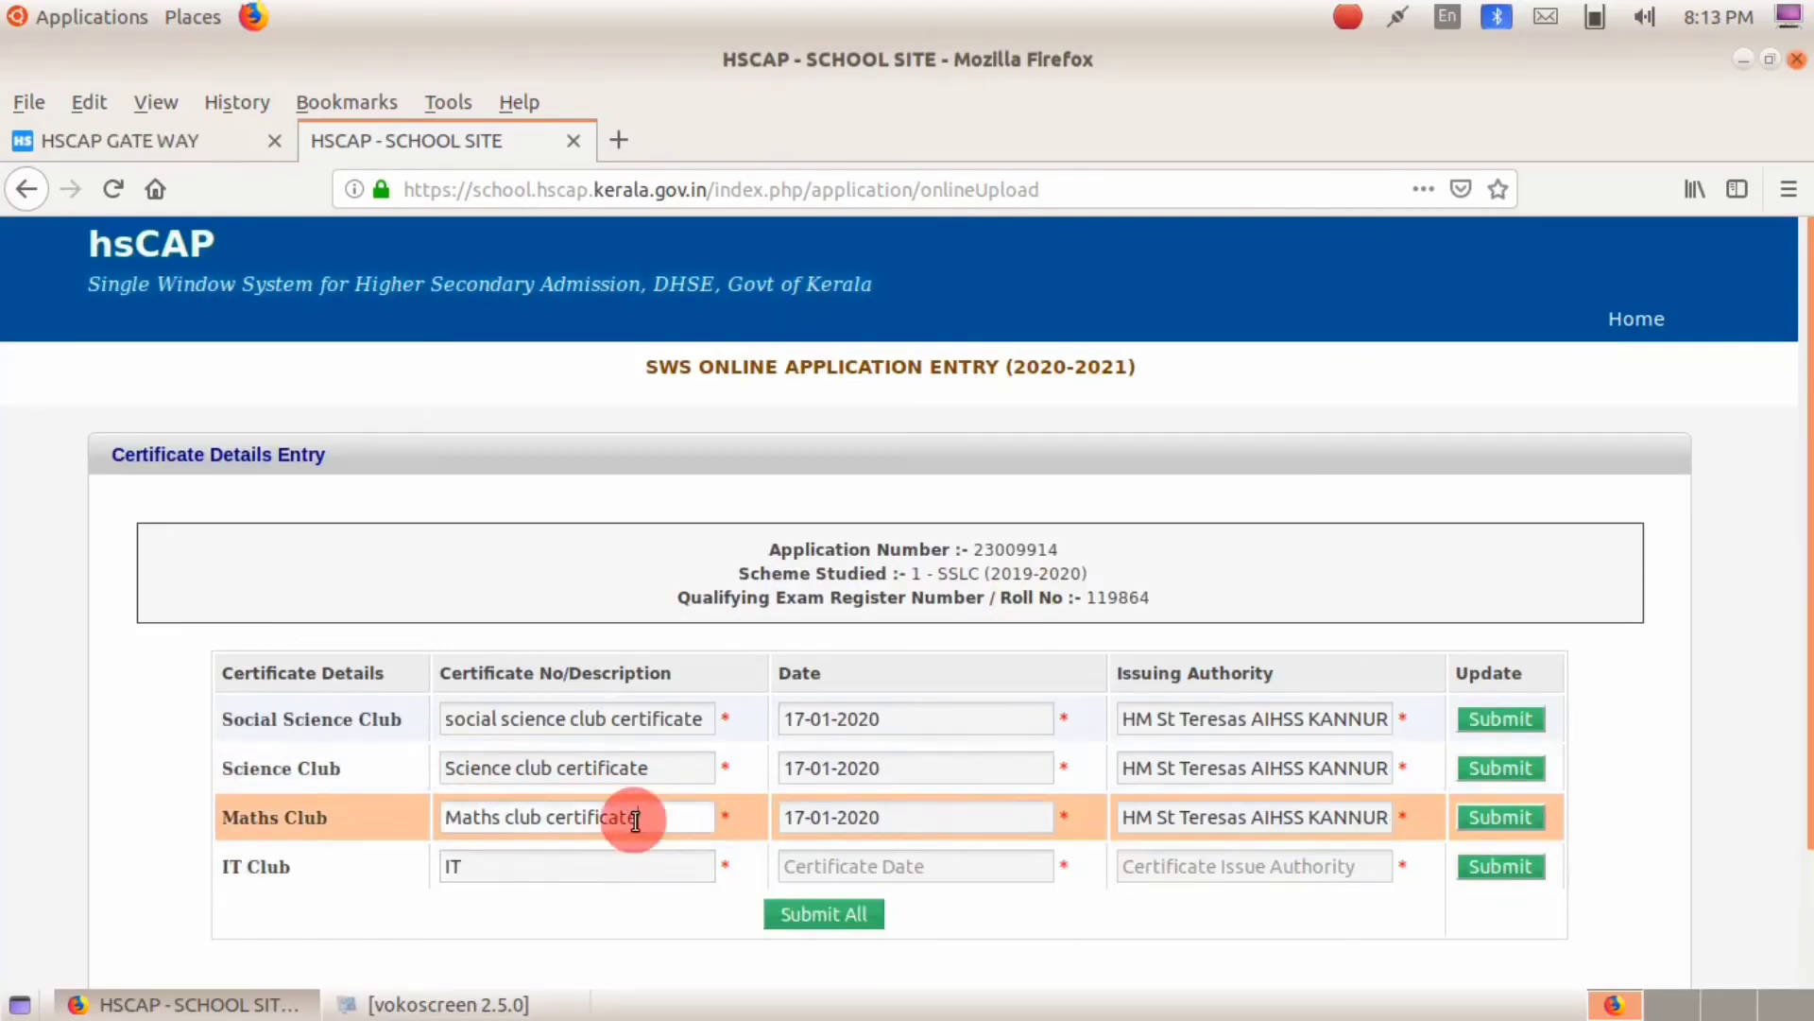
Step: Enter the IT Club certificate date, then submit all four club certificates
key("ctrl+c")
left_click(850, 866)
key("ctrl+v")
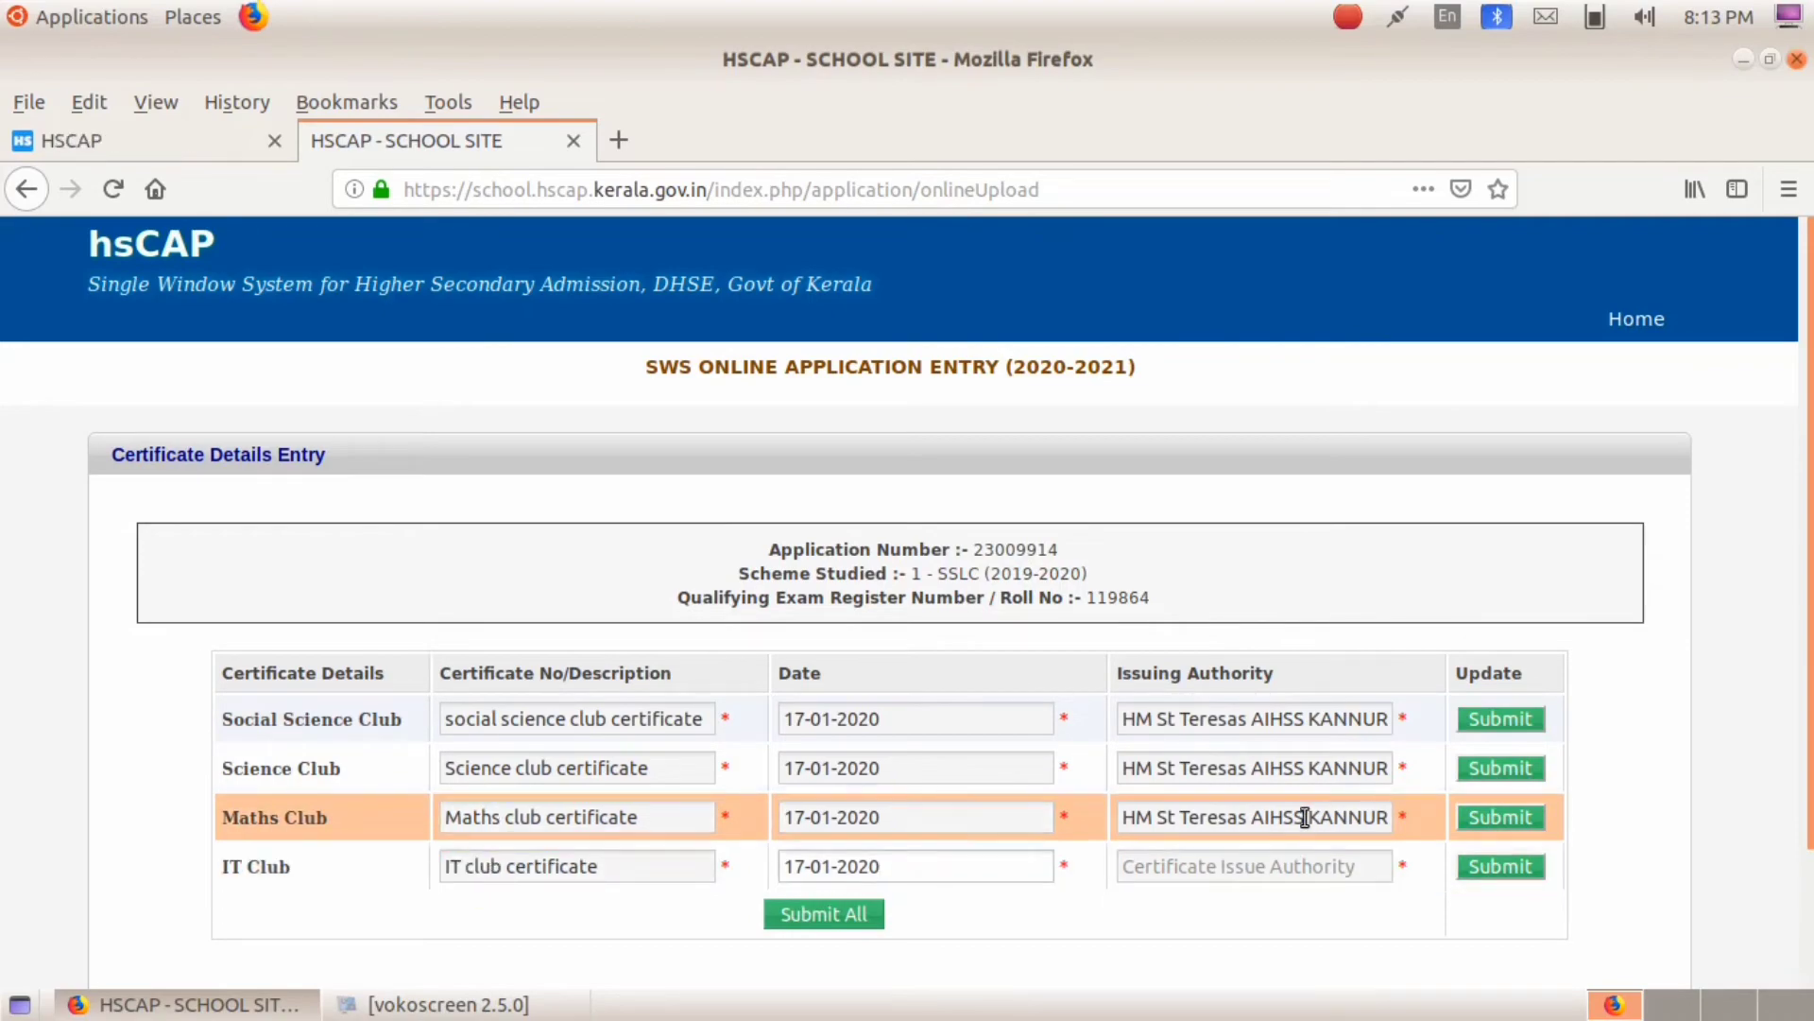
left_click(1000, 587)
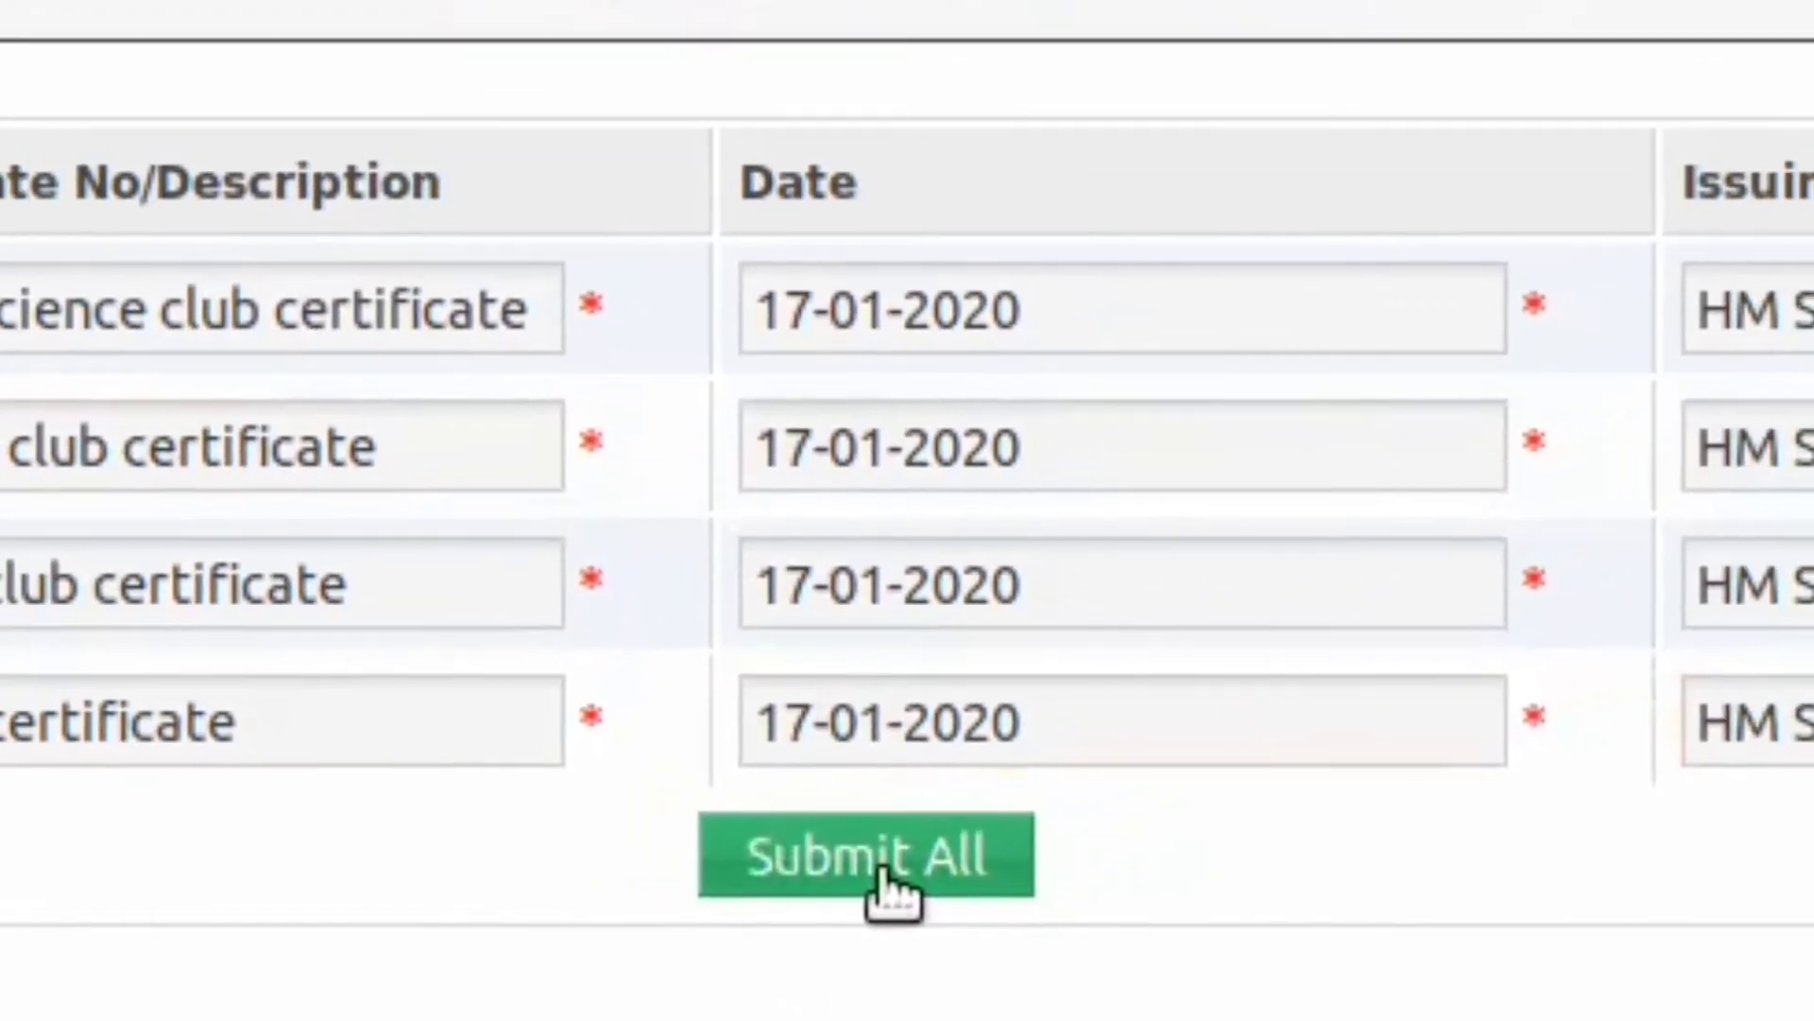
left_click(883, 872)
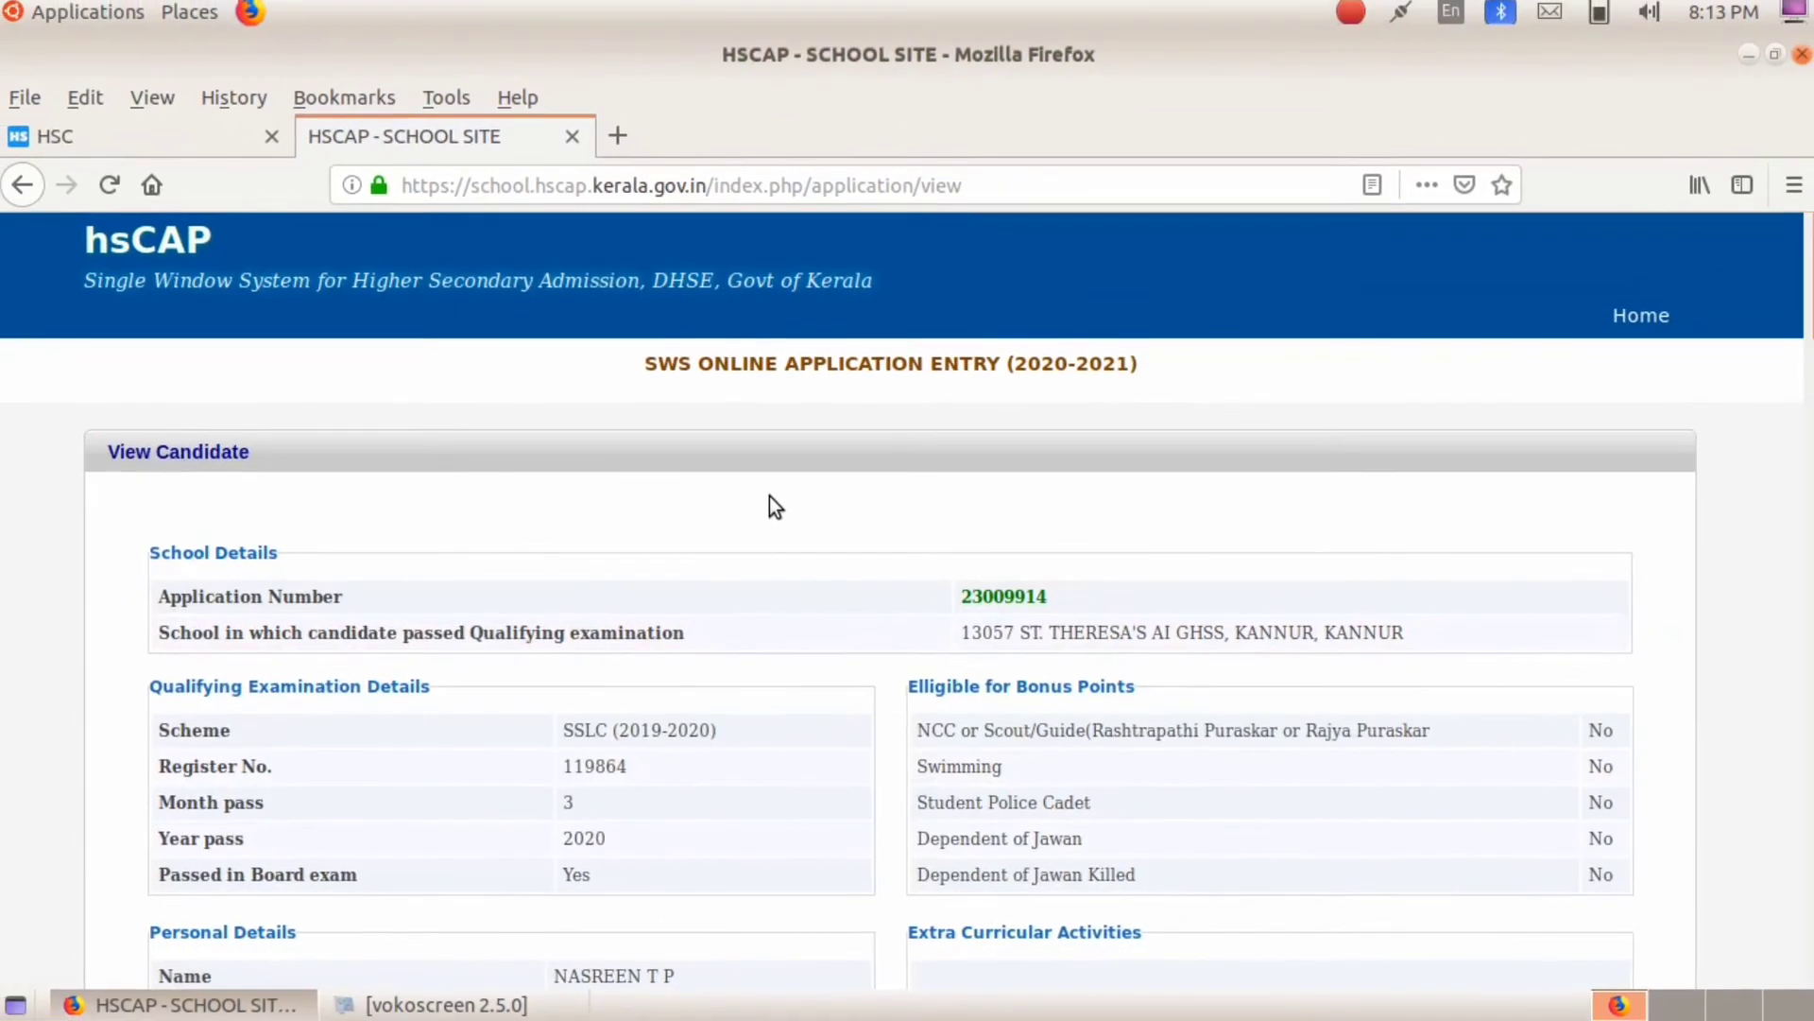
Step: Review the Grade, Option and Certificate Details on the View Candidate summary
scroll(971, 672, "down", 5)
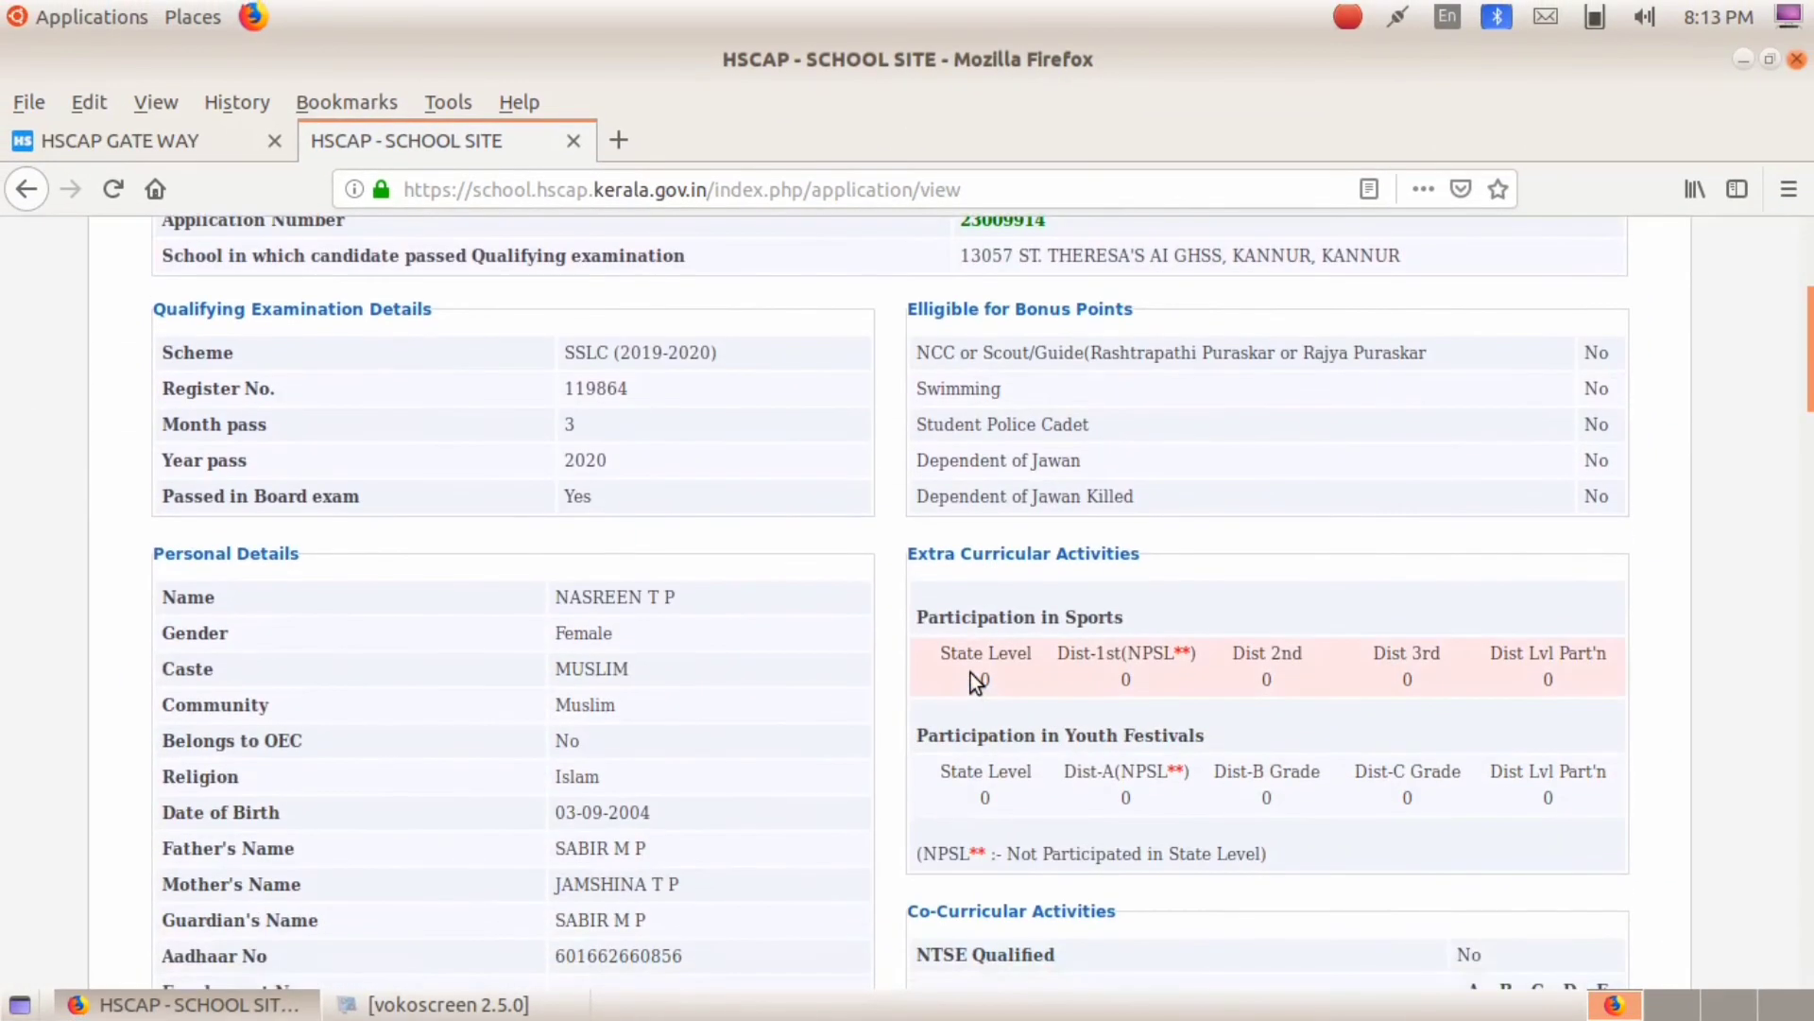
scroll(971, 673, "up", 2)
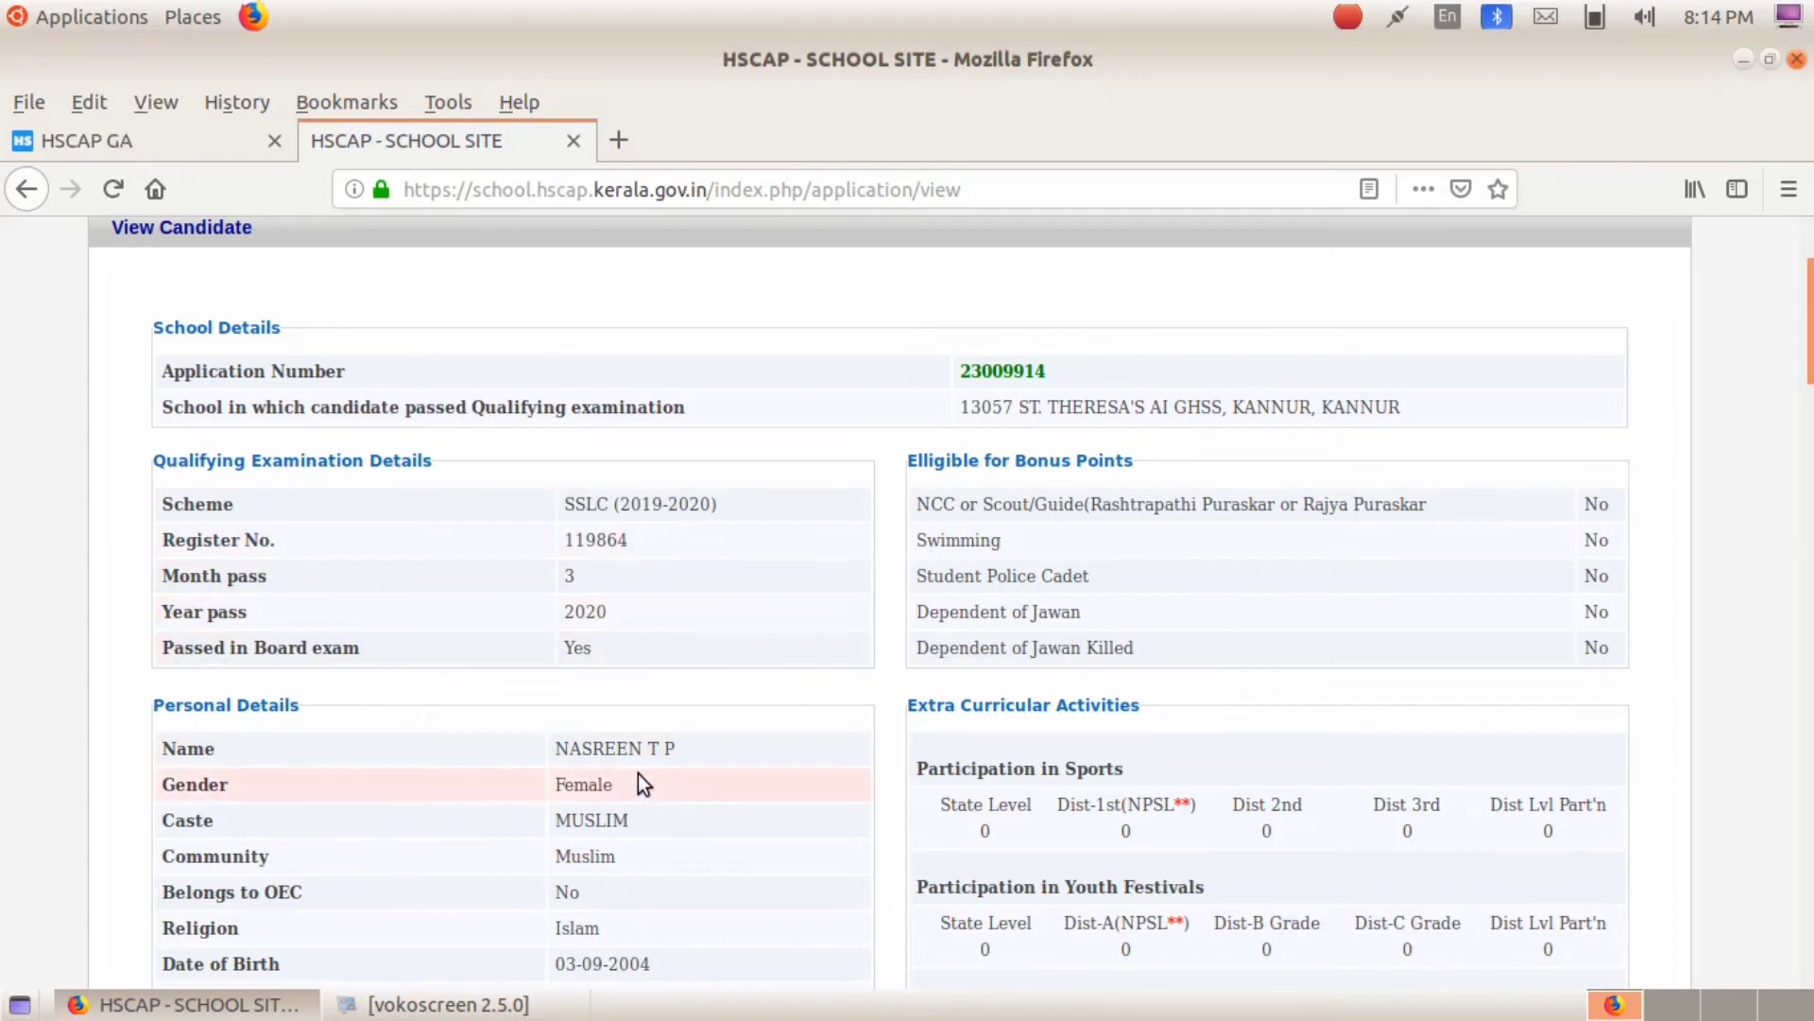
scroll(626, 666, "down", 5)
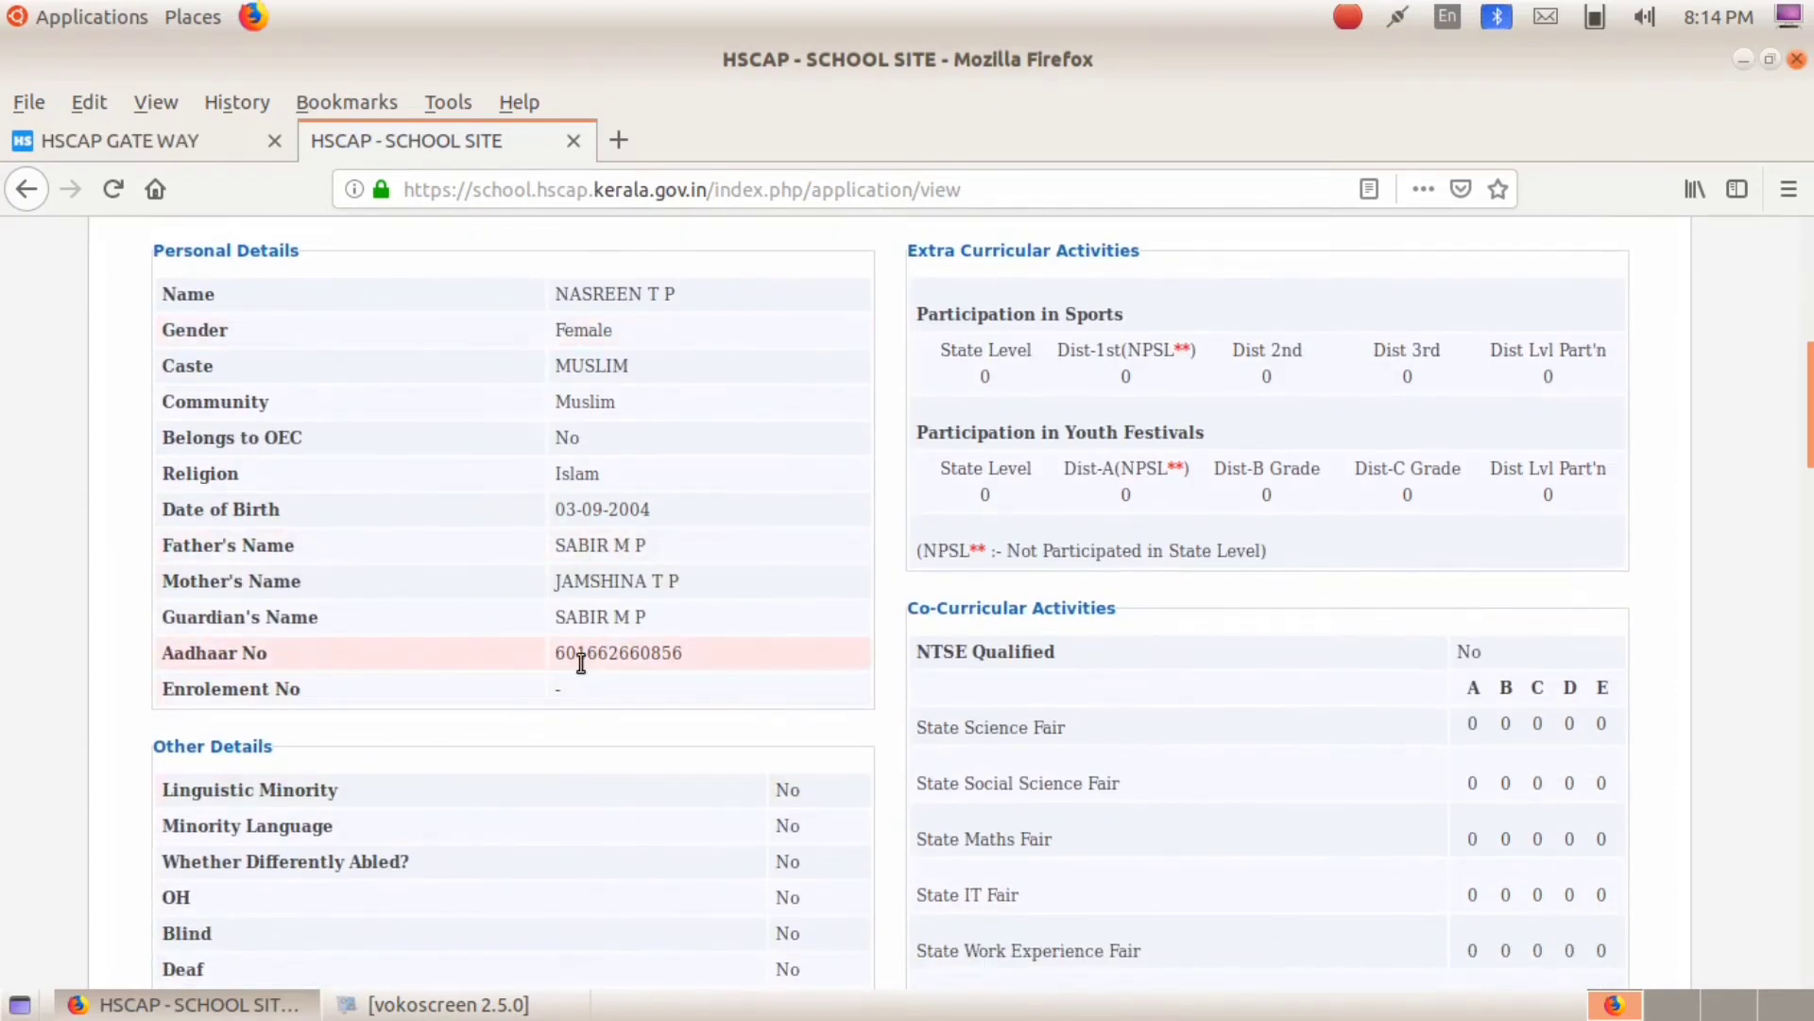
scroll(667, 683, "down", 5)
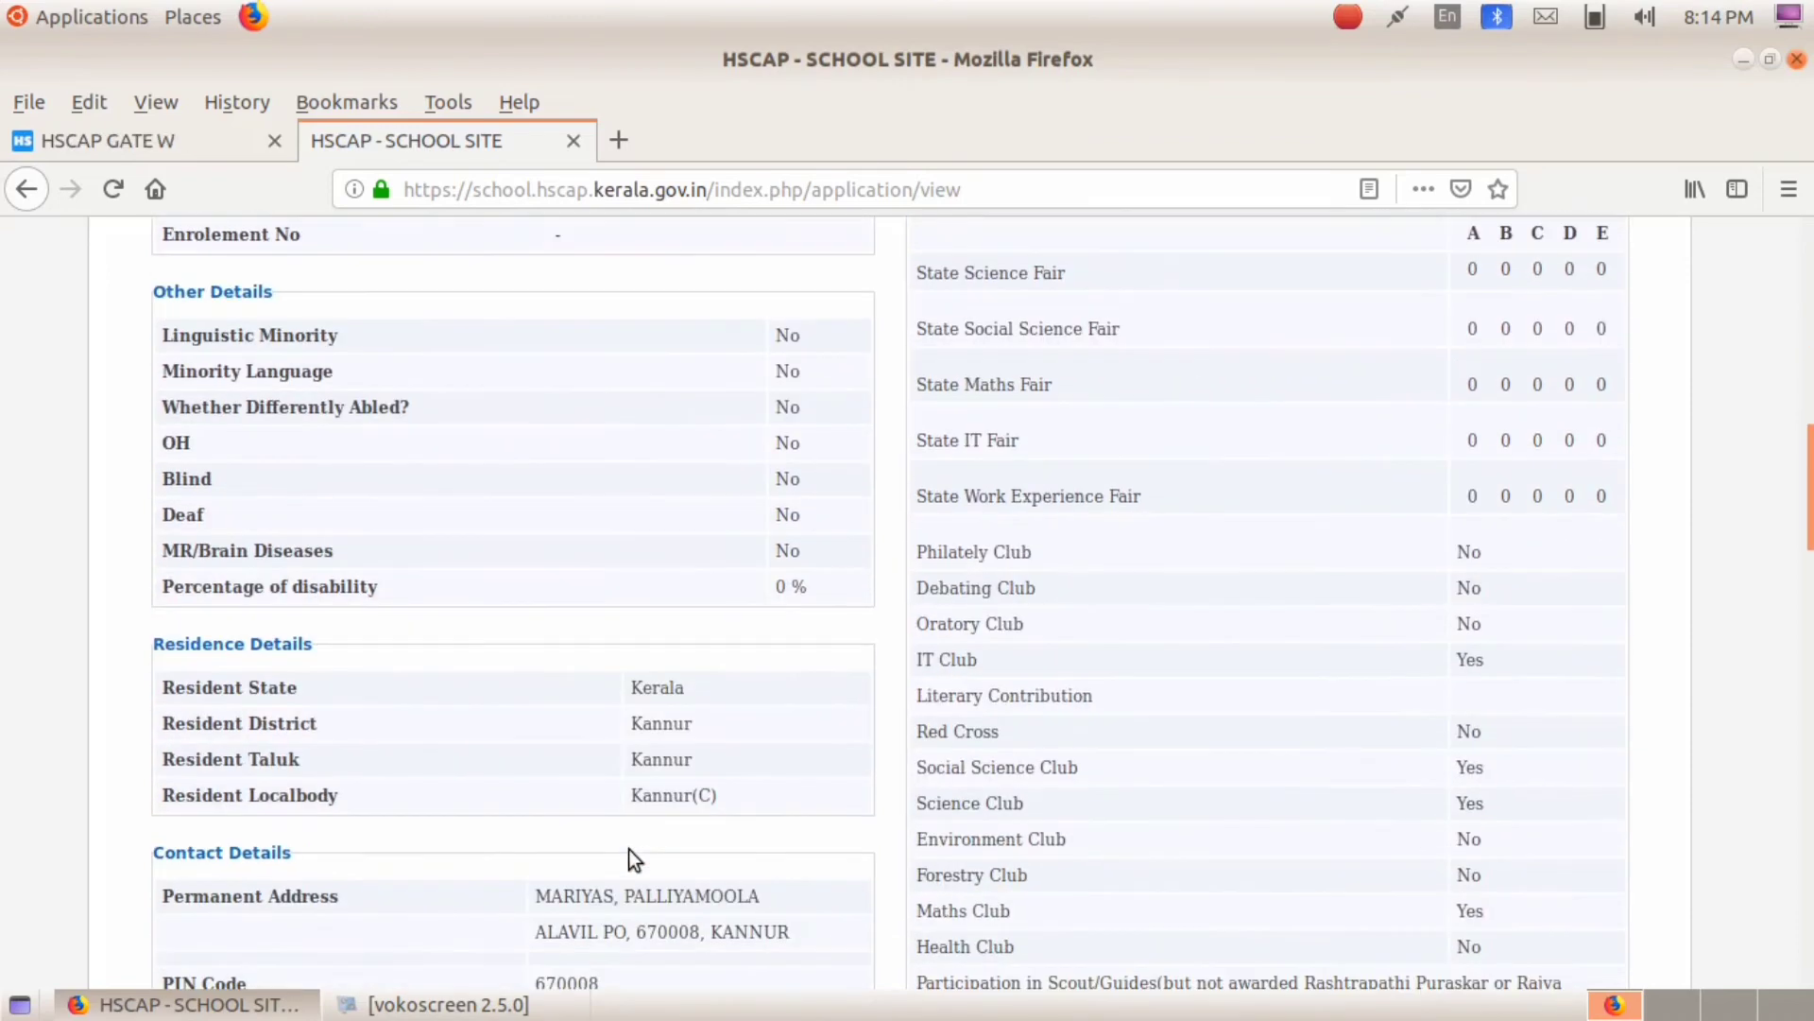
scroll(636, 758, "down", 2)
scroll(671, 811, "down", 3)
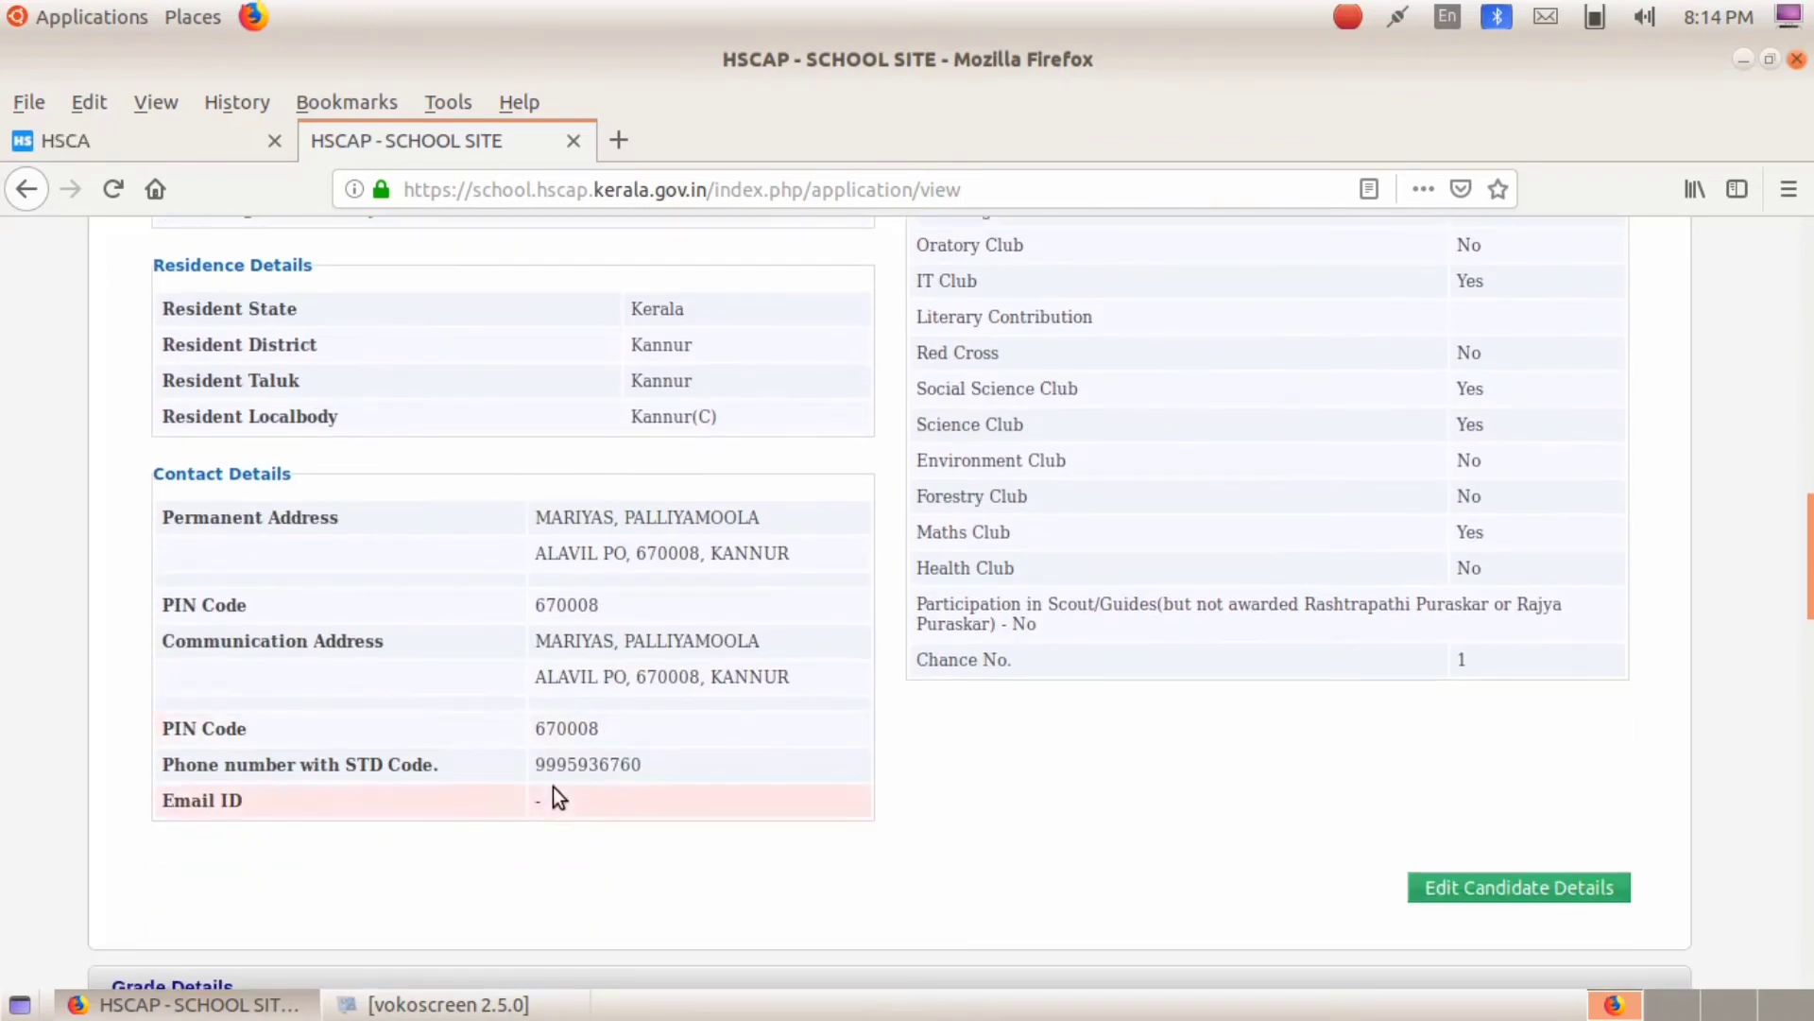
scroll(671, 758, "down", 4)
scroll(950, 570, "up", 18)
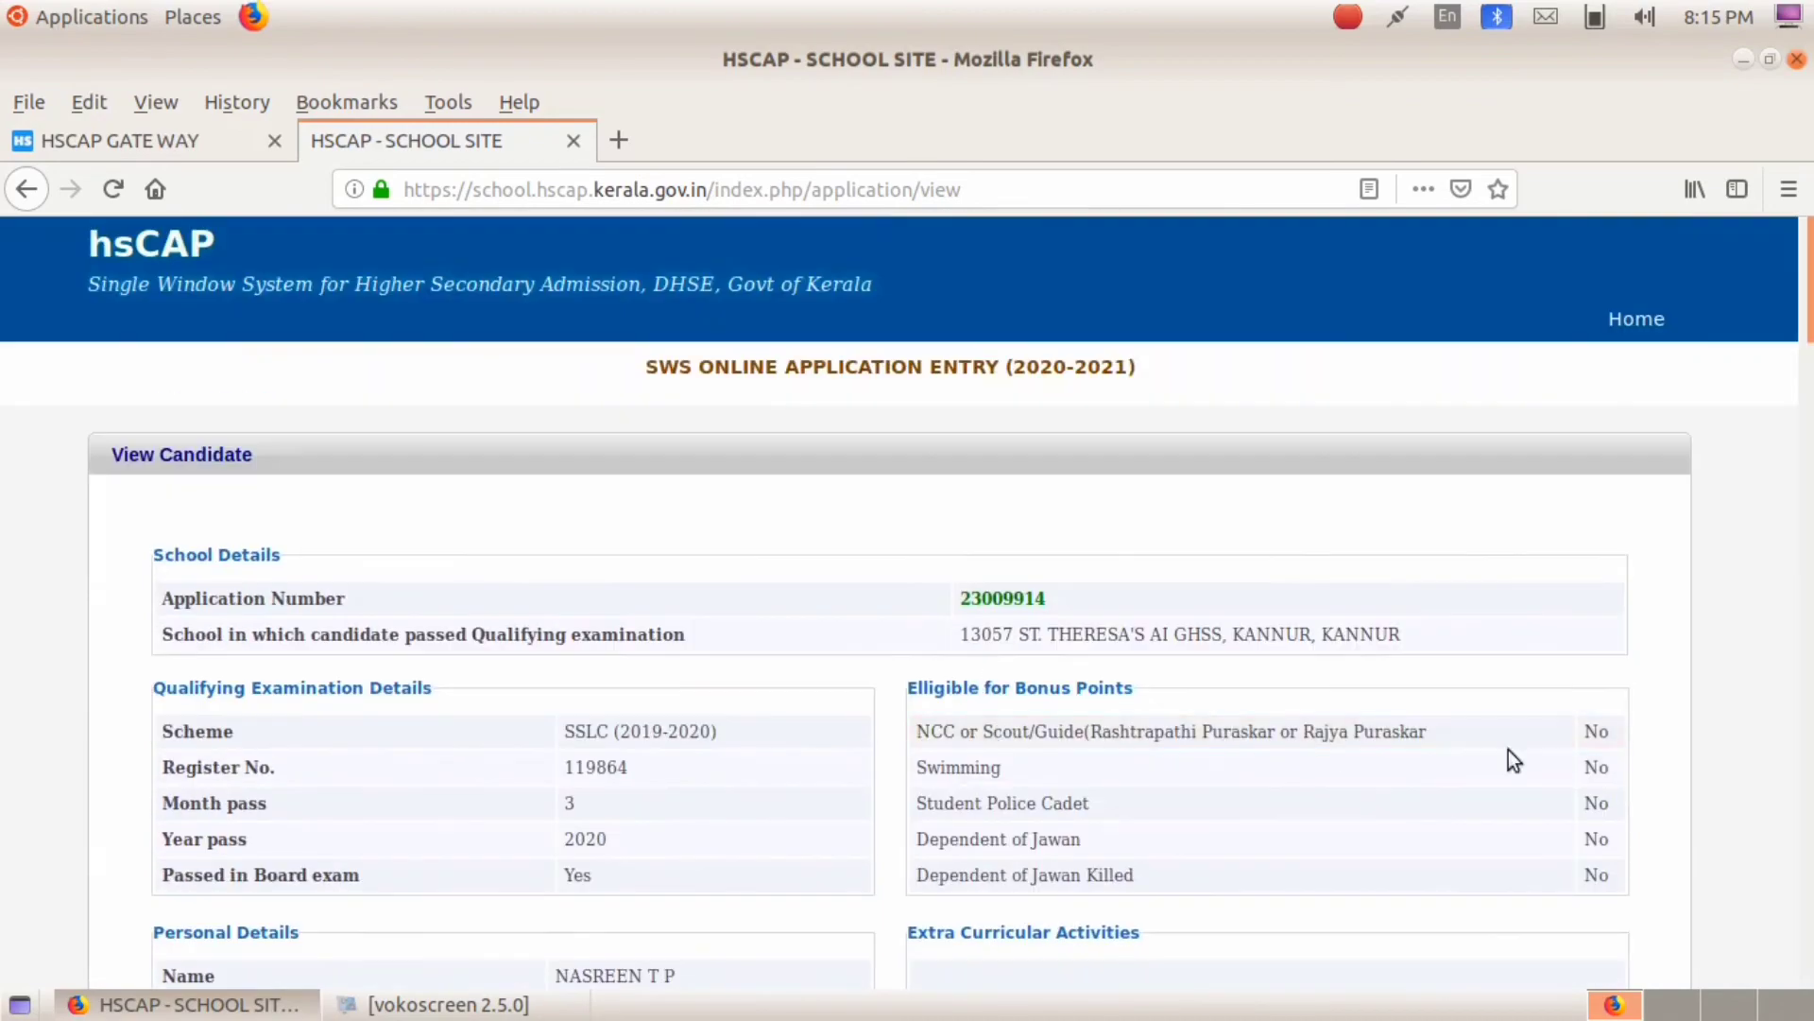
scroll(1323, 784, "down", 2)
scroll(1122, 834, "down", 10)
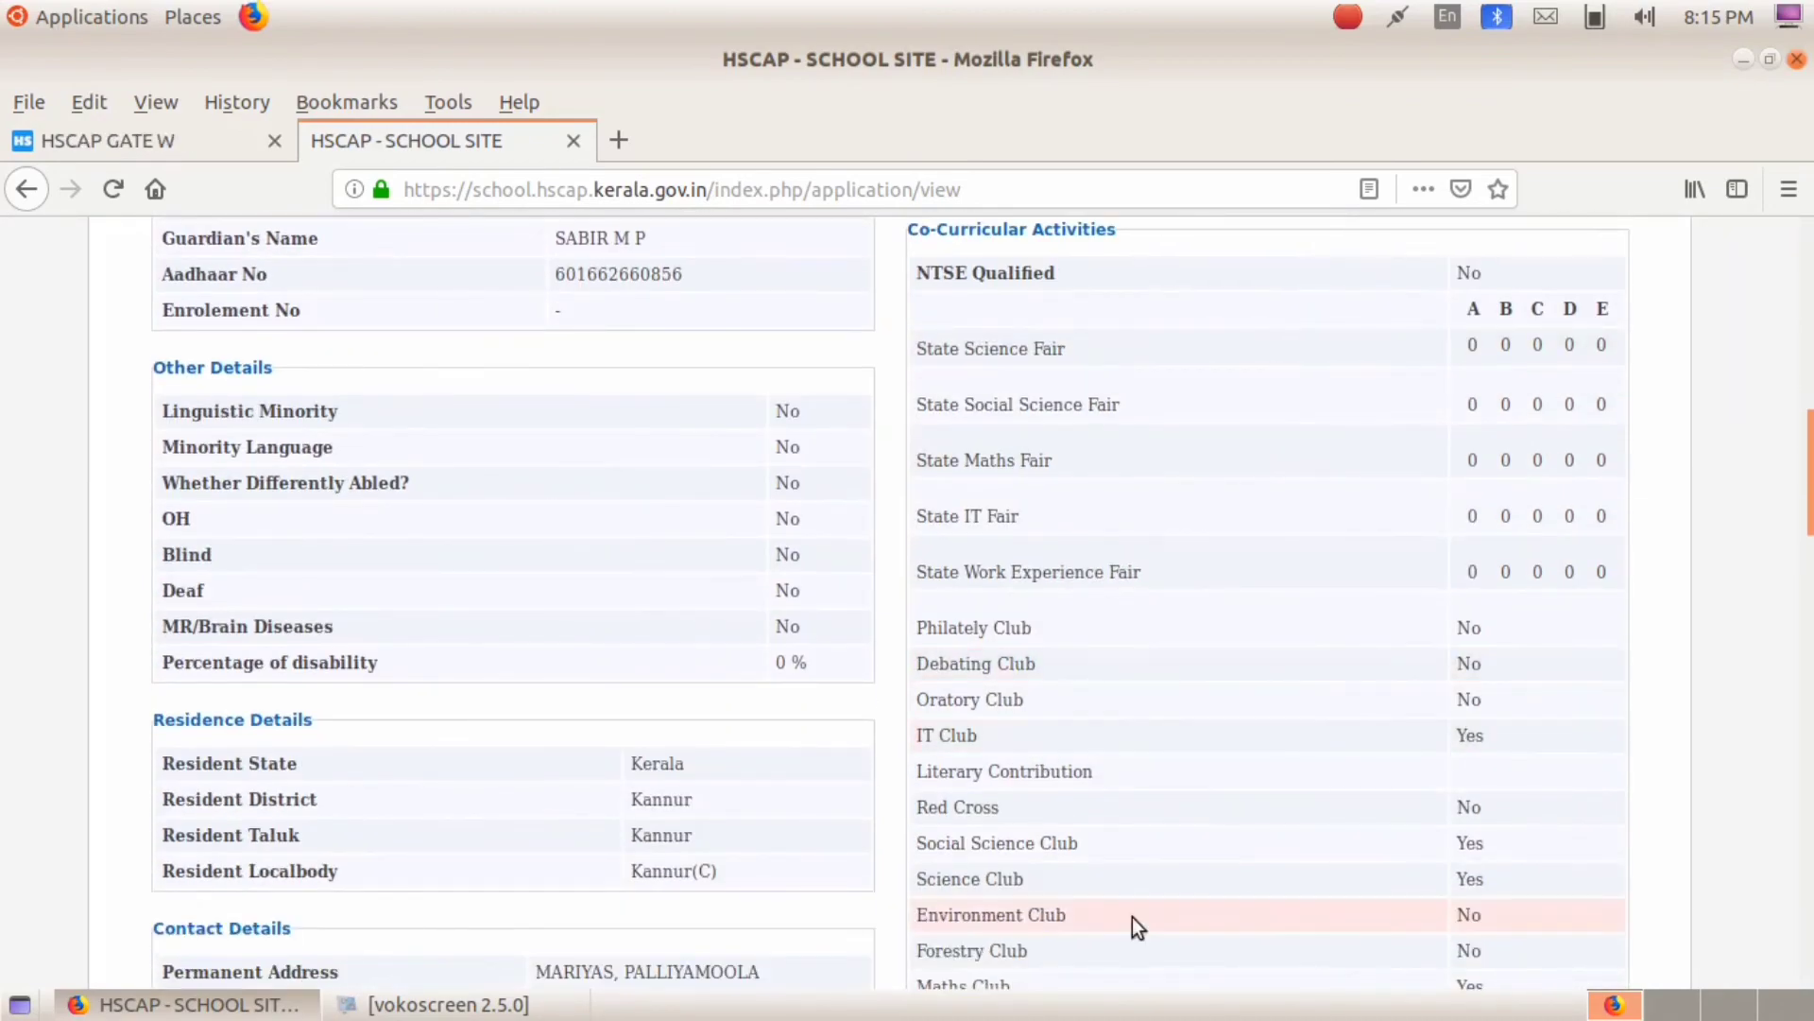
scroll(1159, 943, "down", 11)
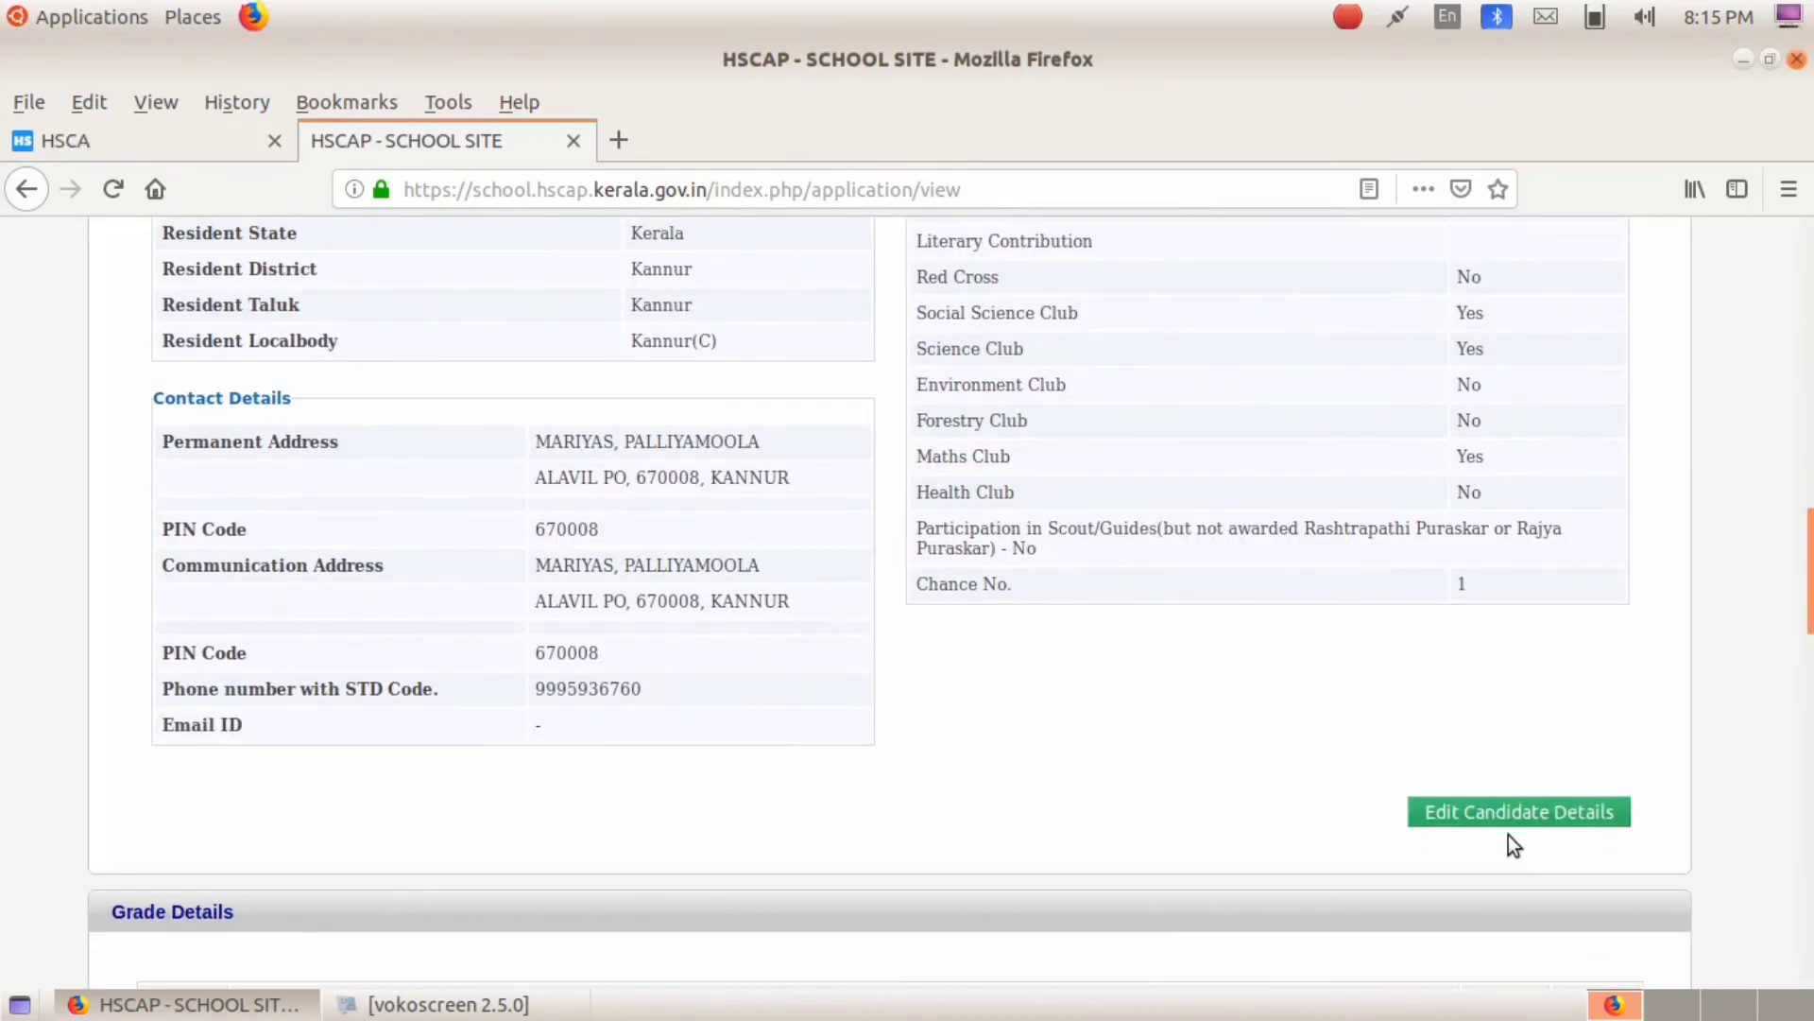
scroll(1108, 711, "down", 3)
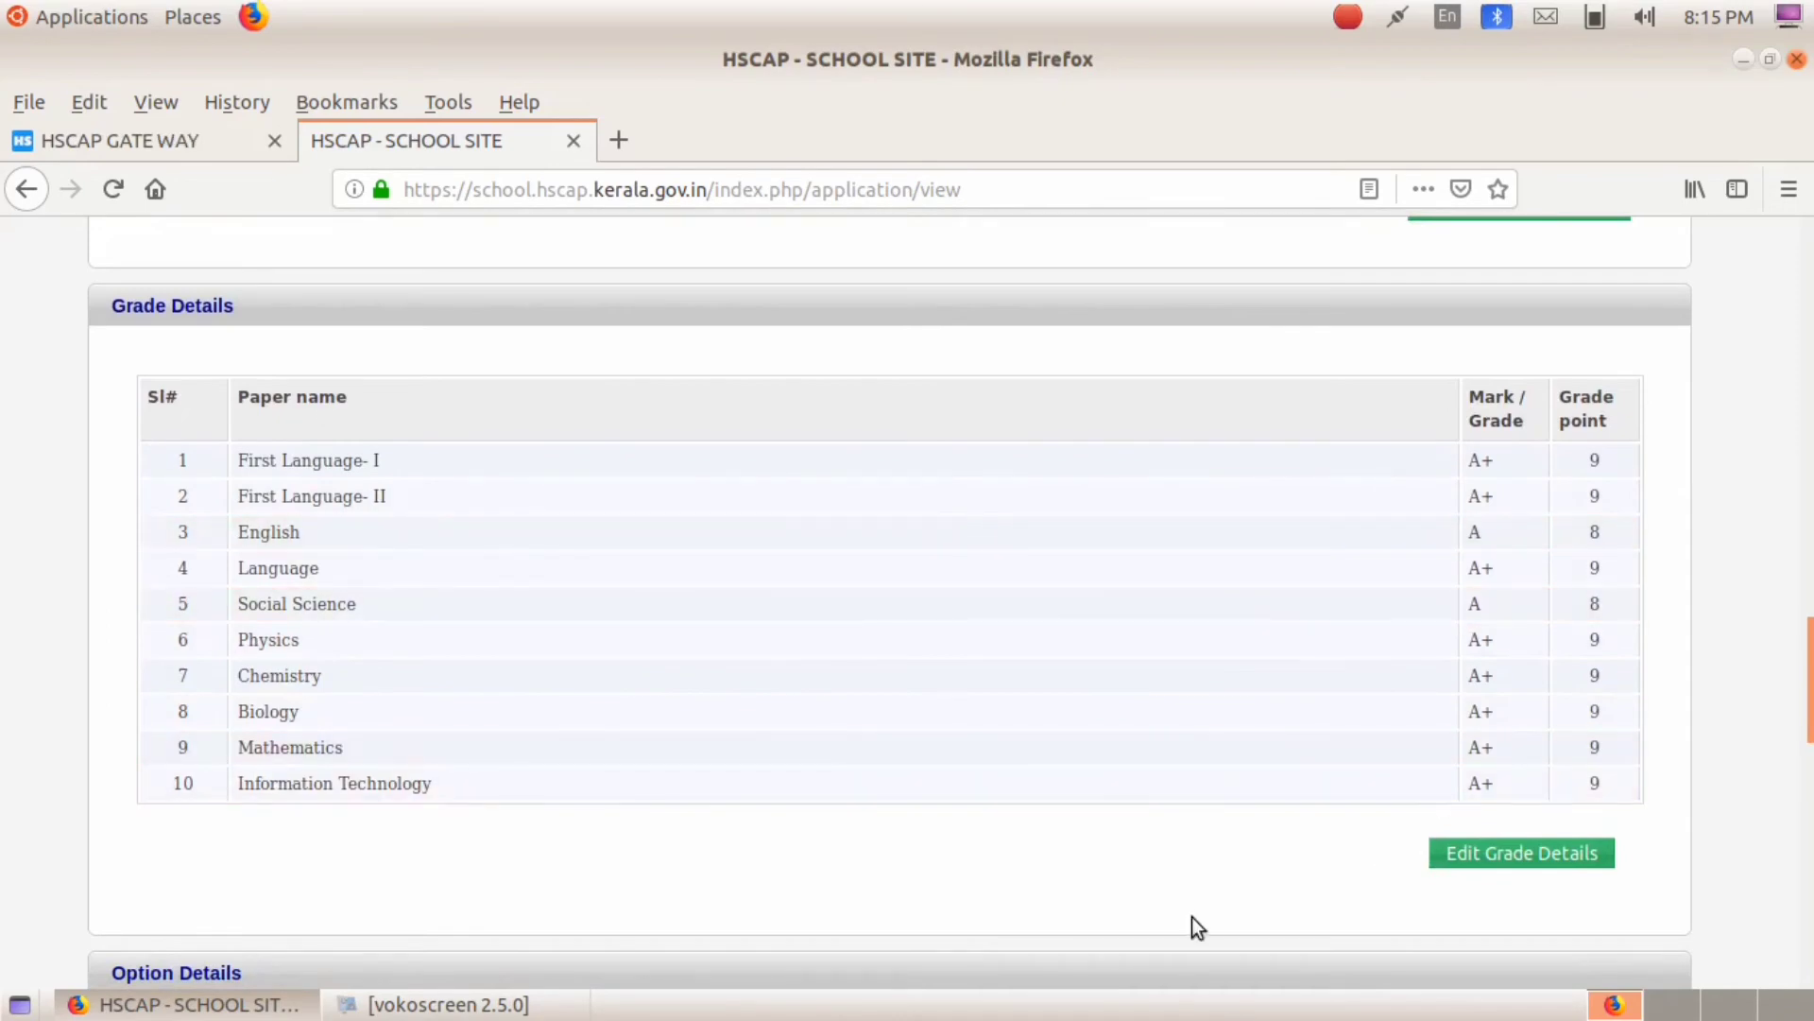
scroll(1193, 917, "down", 9)
Step: Tick the parent's declaration that the application details are true
right_click(994, 847)
scroll(355, 580, "up", 2)
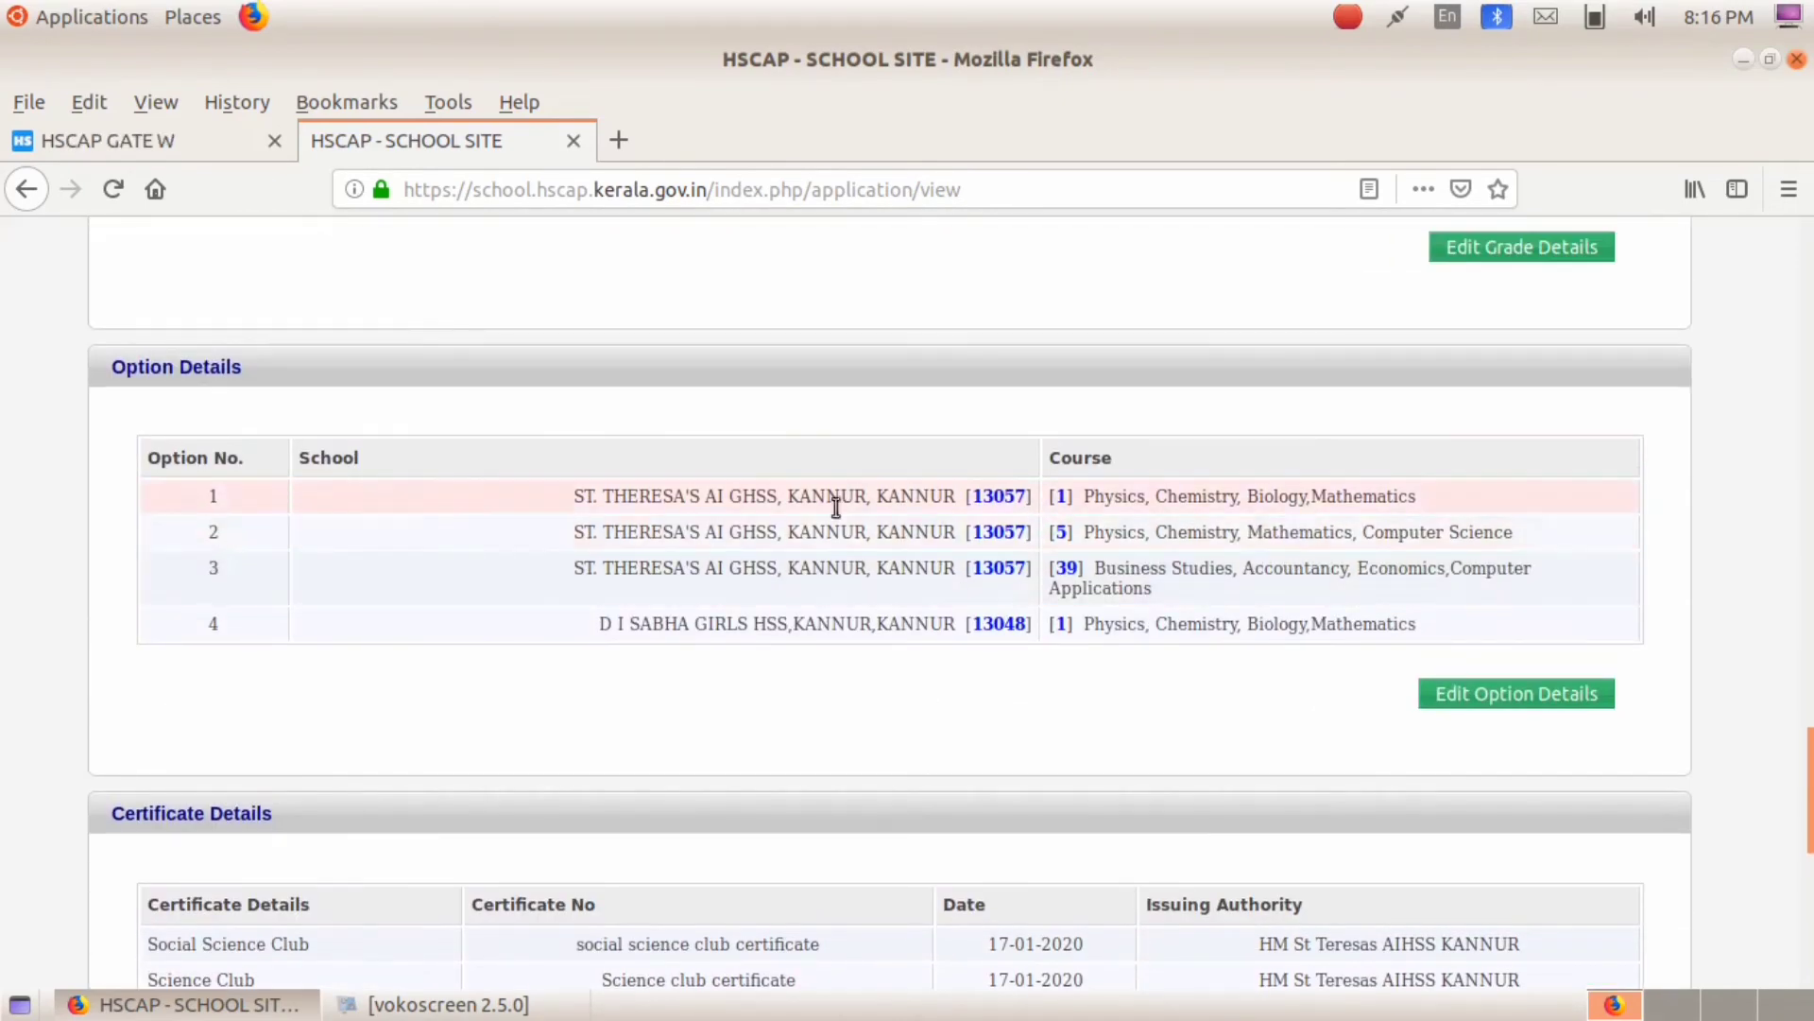
scroll(1337, 719, "down", 6)
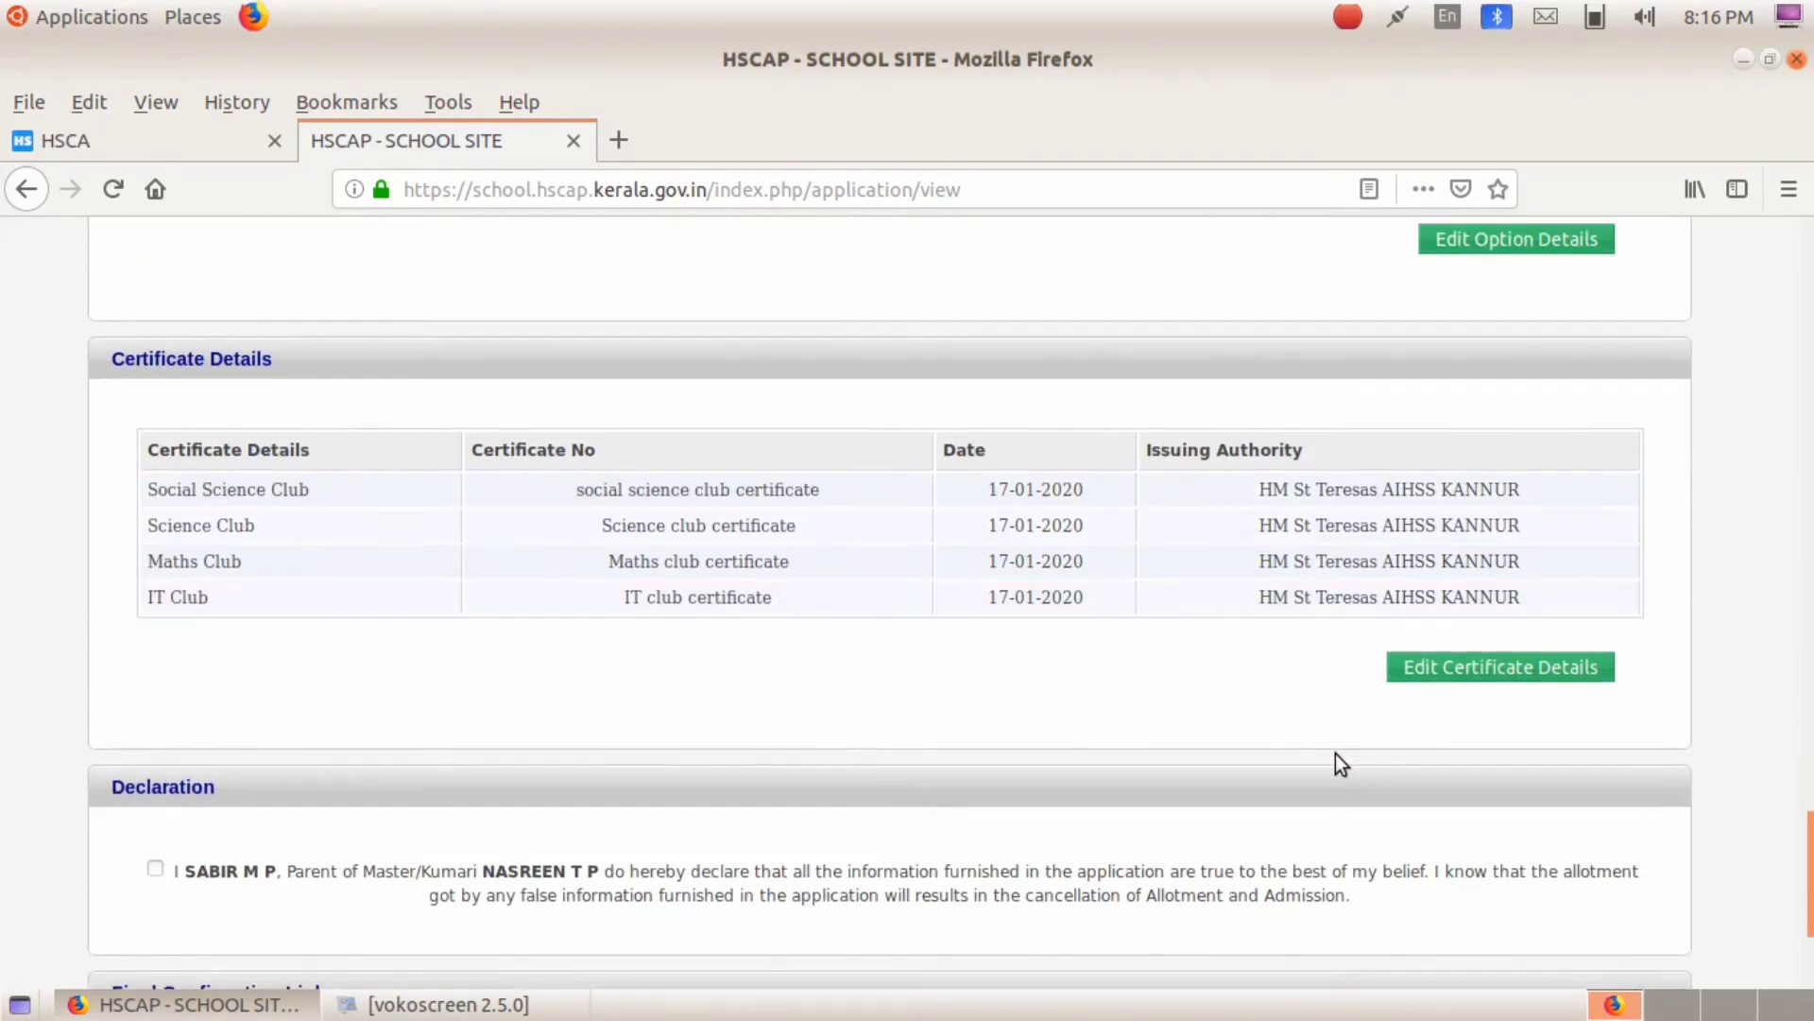
scroll(1301, 661, "down", 3)
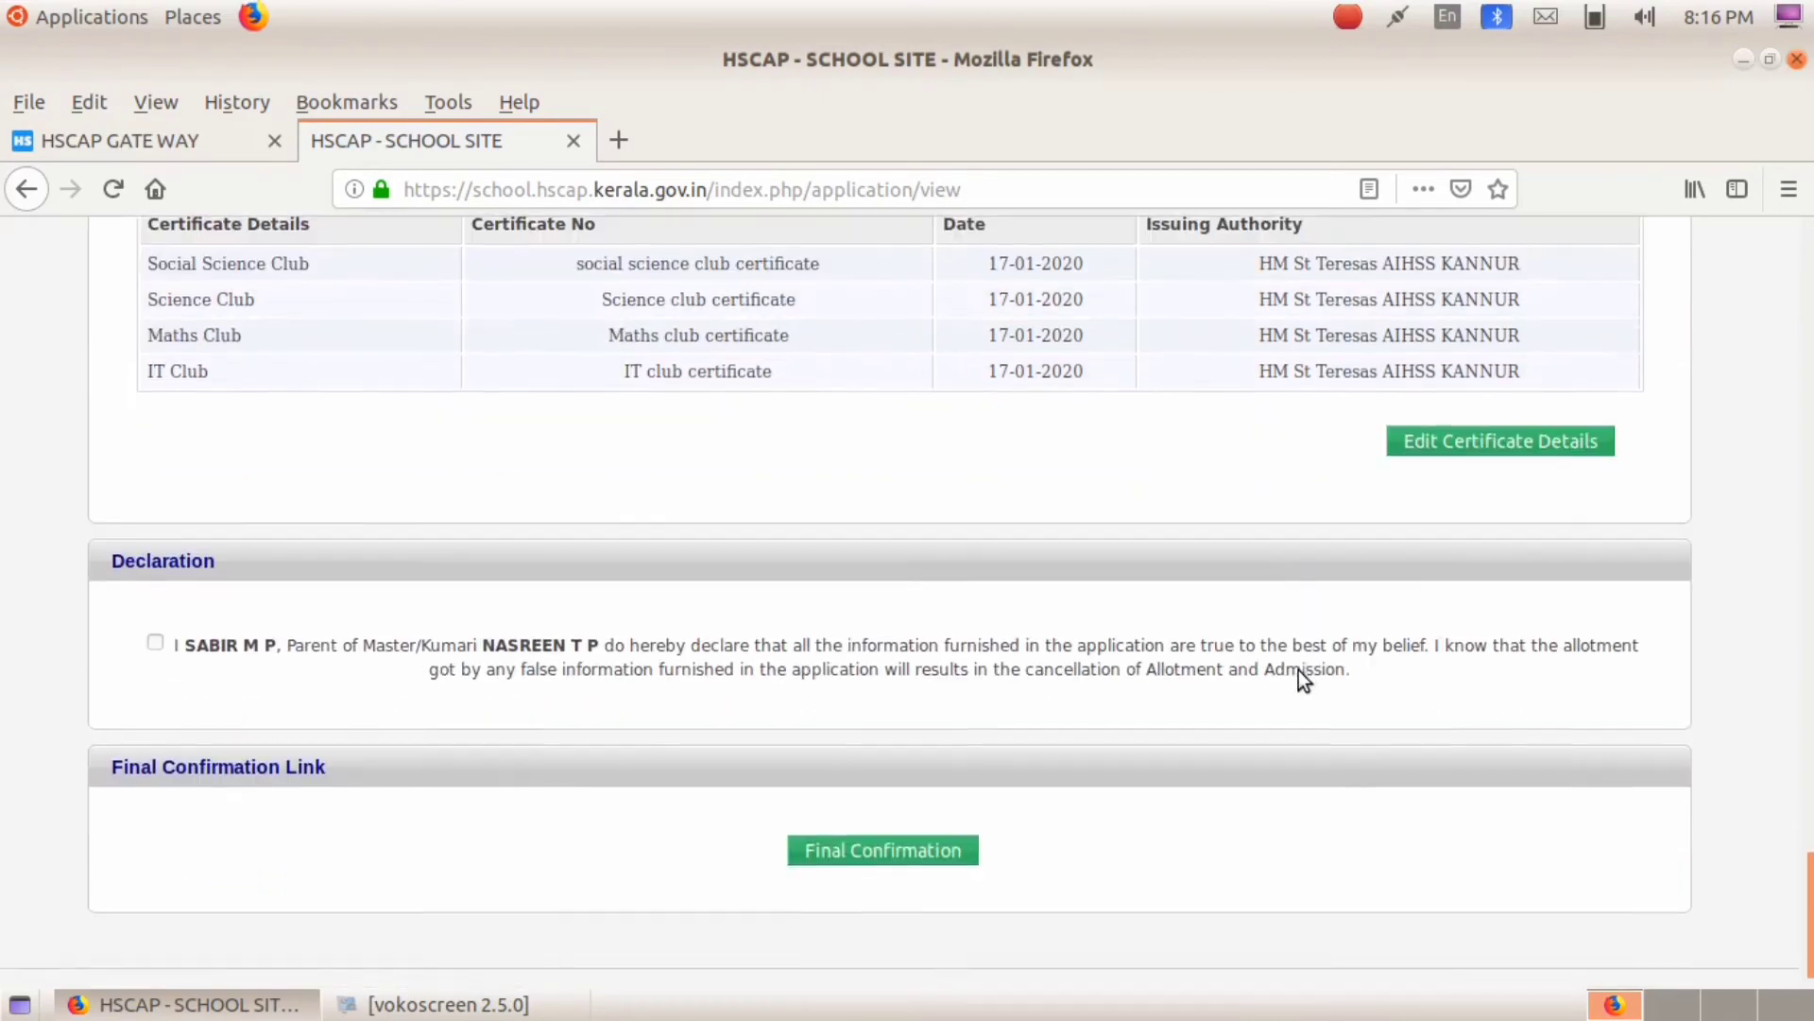
left_click(155, 639)
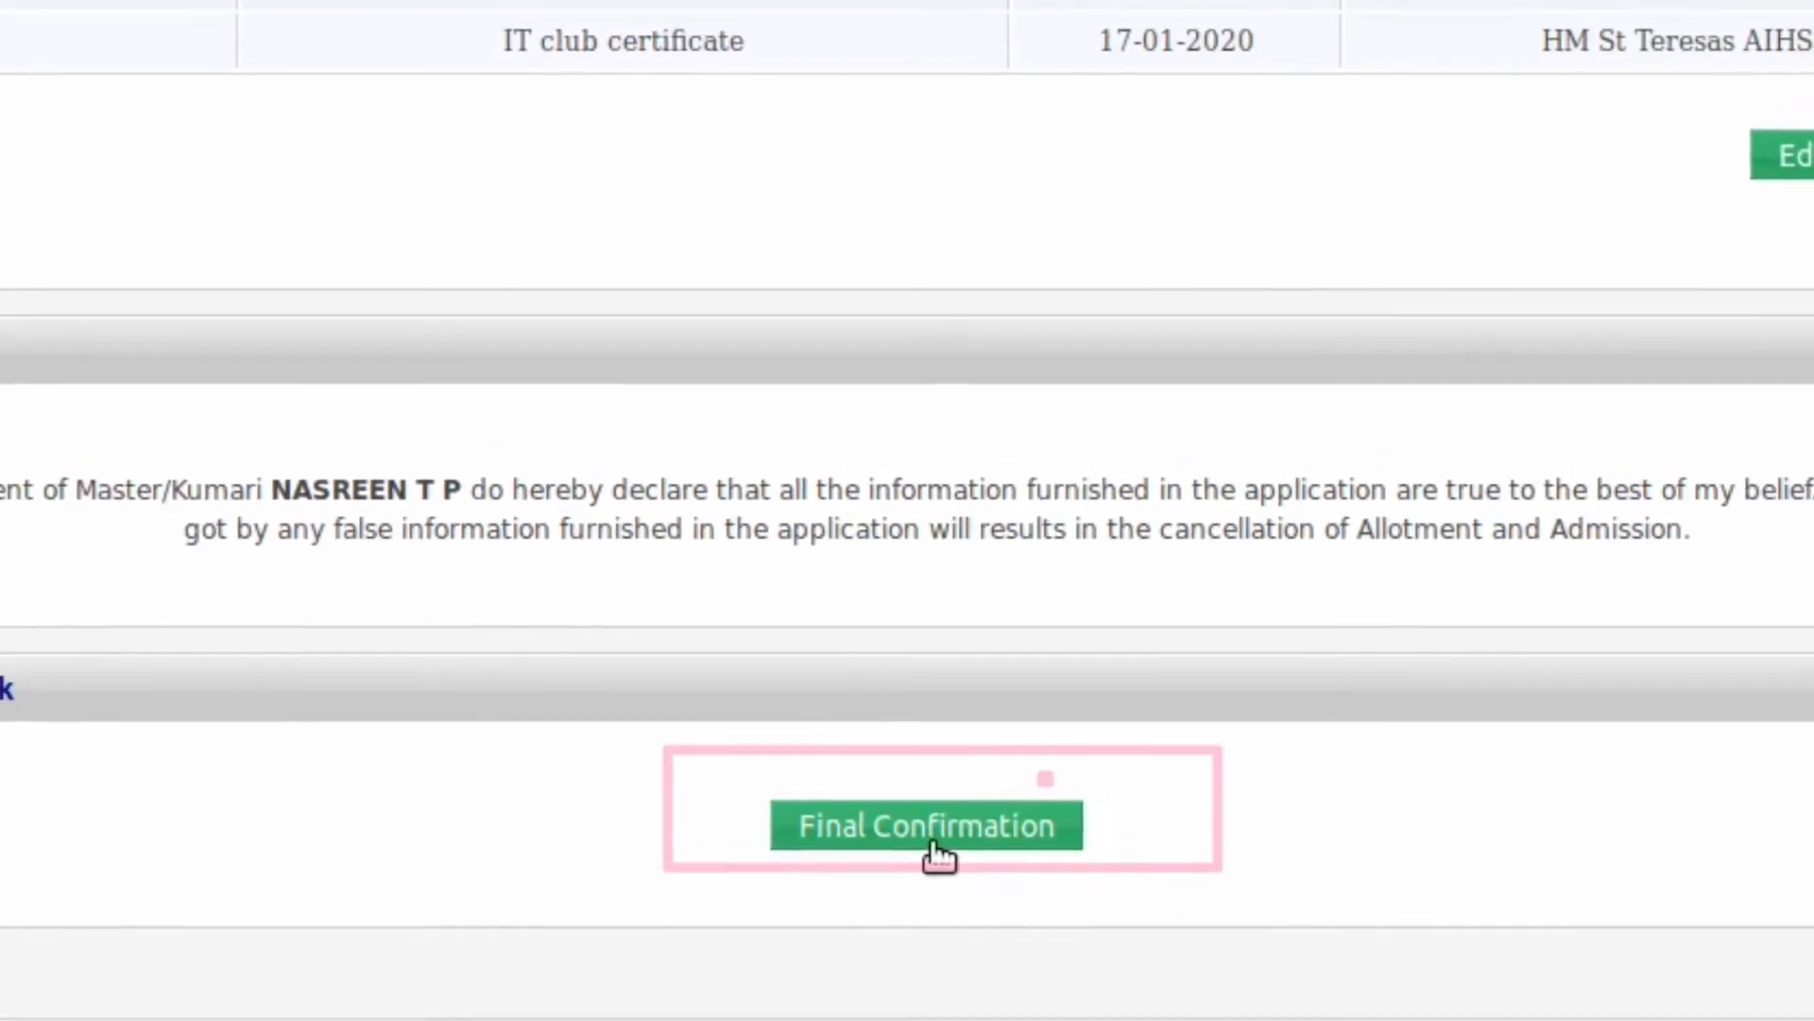
Step: Finally confirm the application, accepting that no changes are possible afterwards
left_click(930, 844)
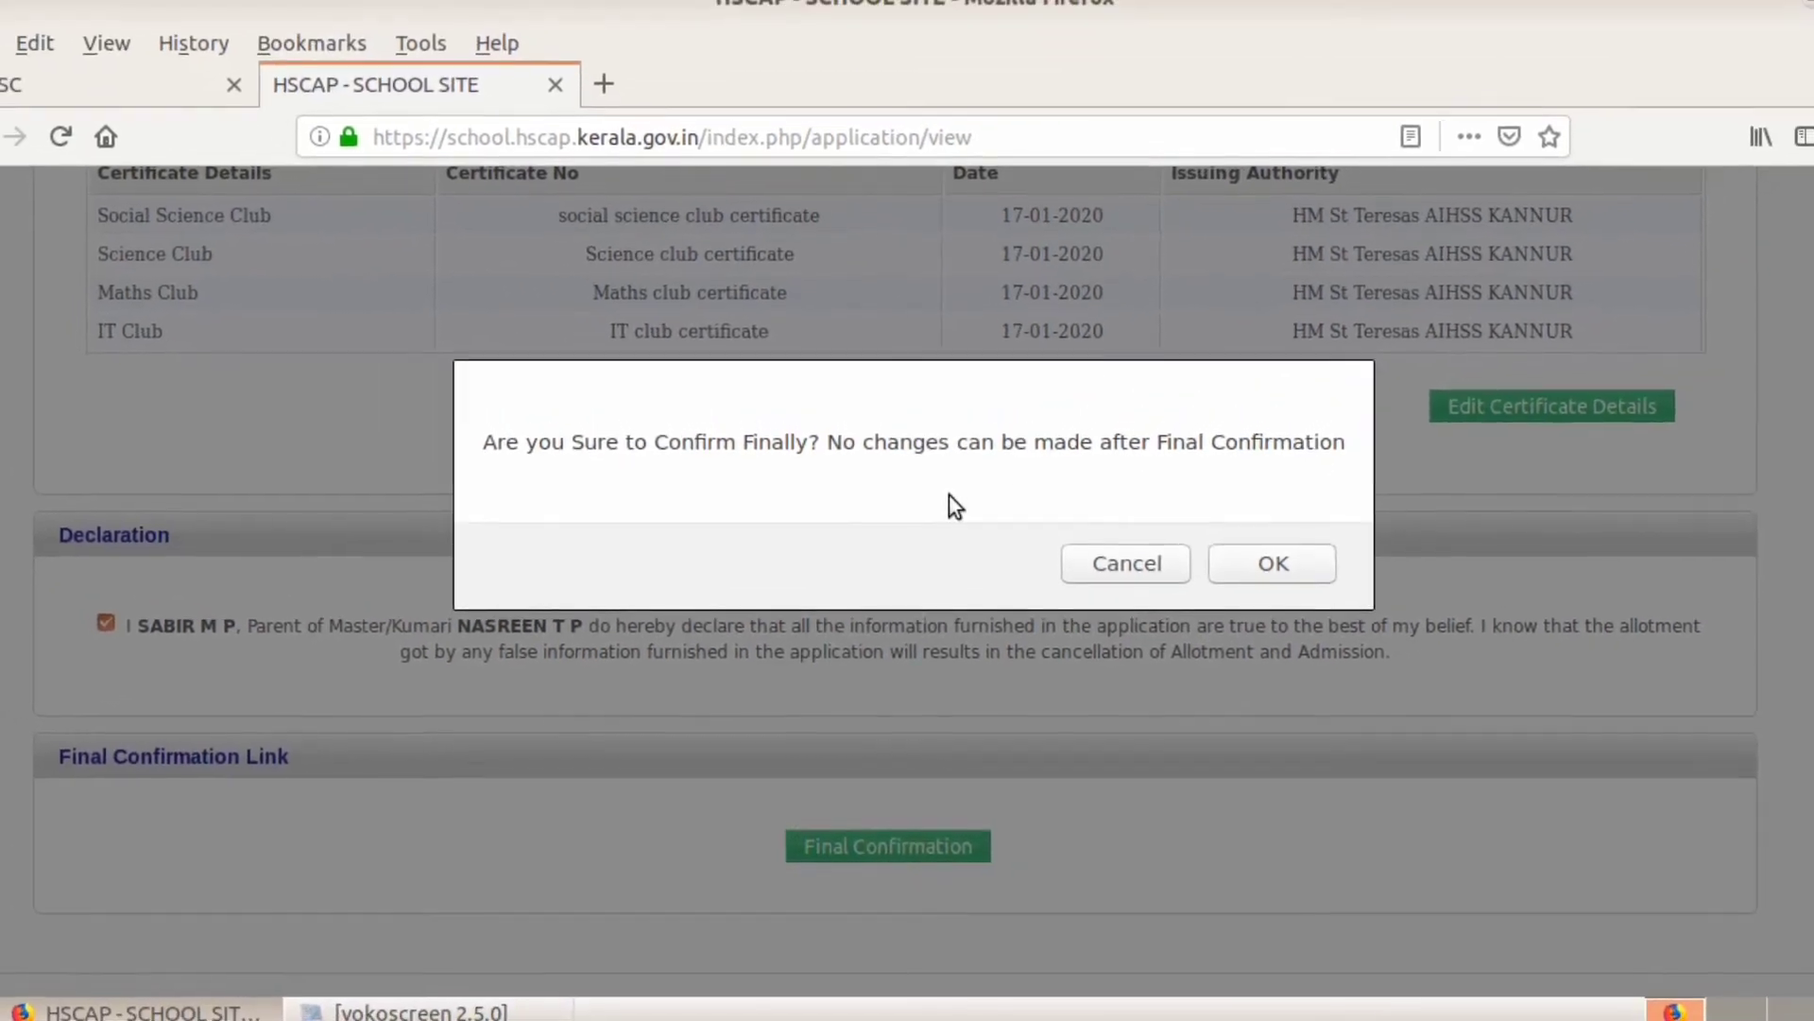
left_click(1266, 575)
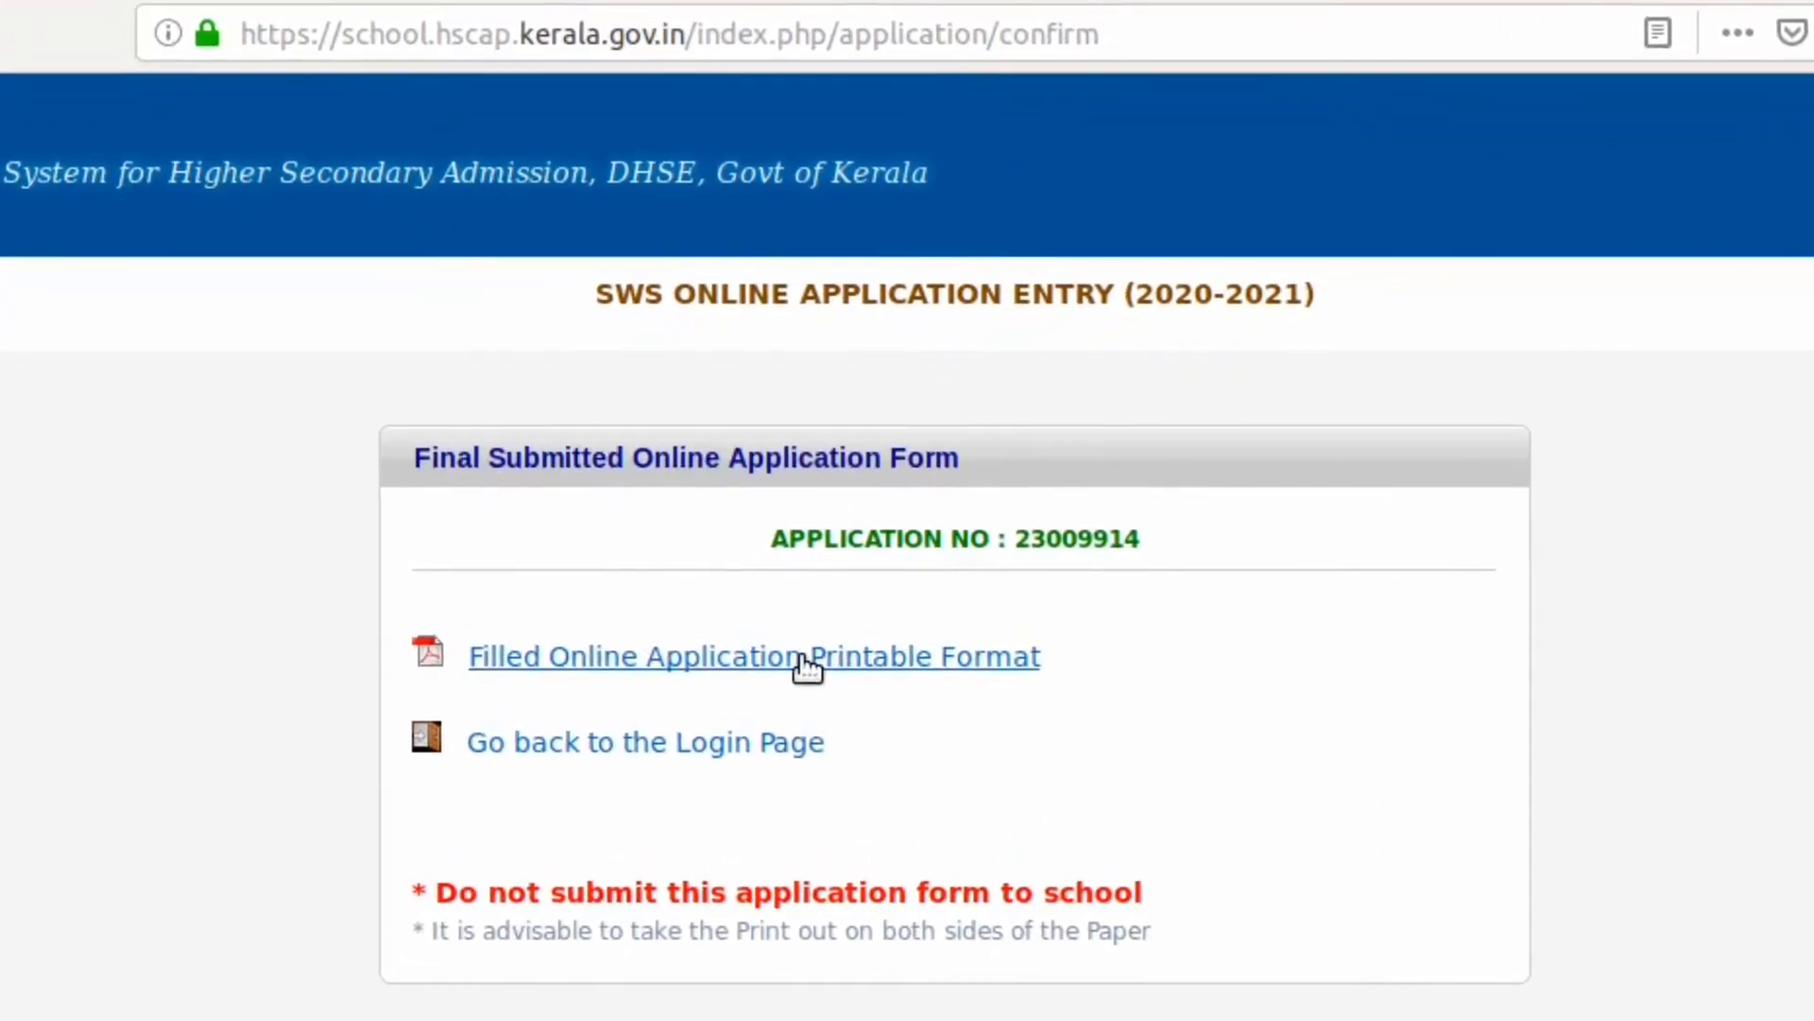
Step: Open the filled application's printable PDF, download a copy, and read through both pages
left_click(808, 667)
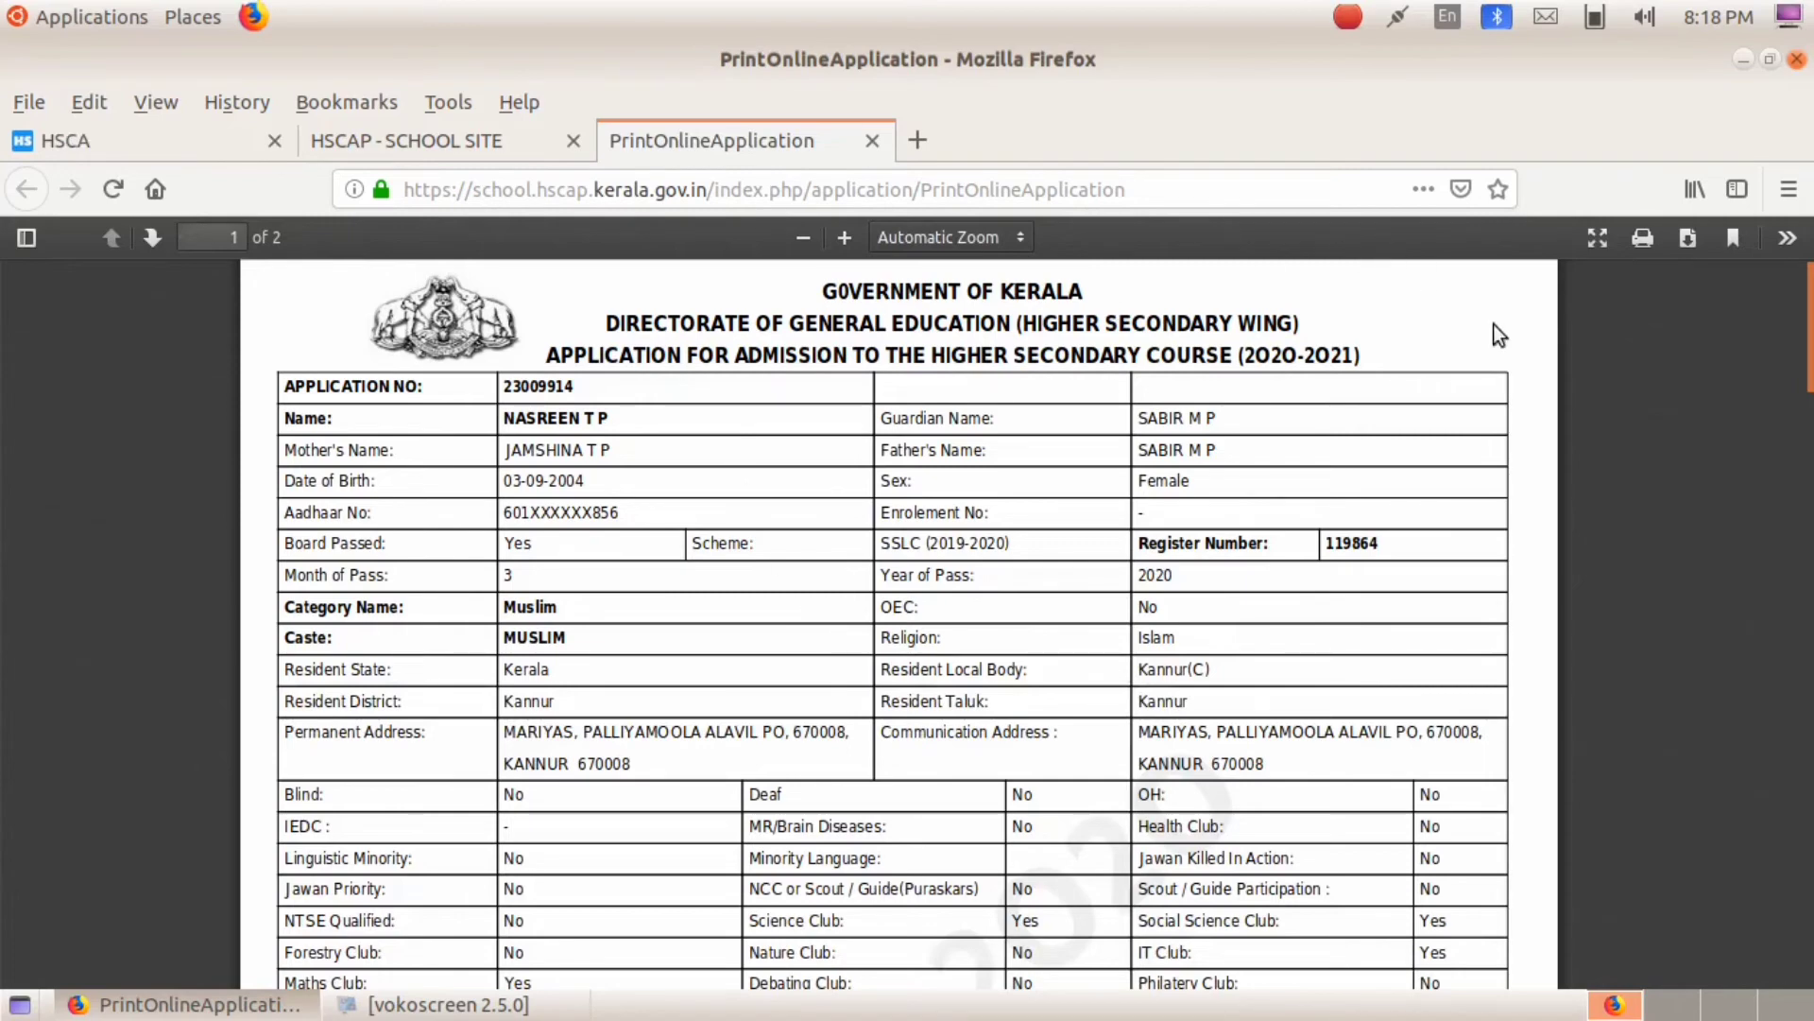
left_click(1686, 238)
scroll(1290, 628, "down", 10)
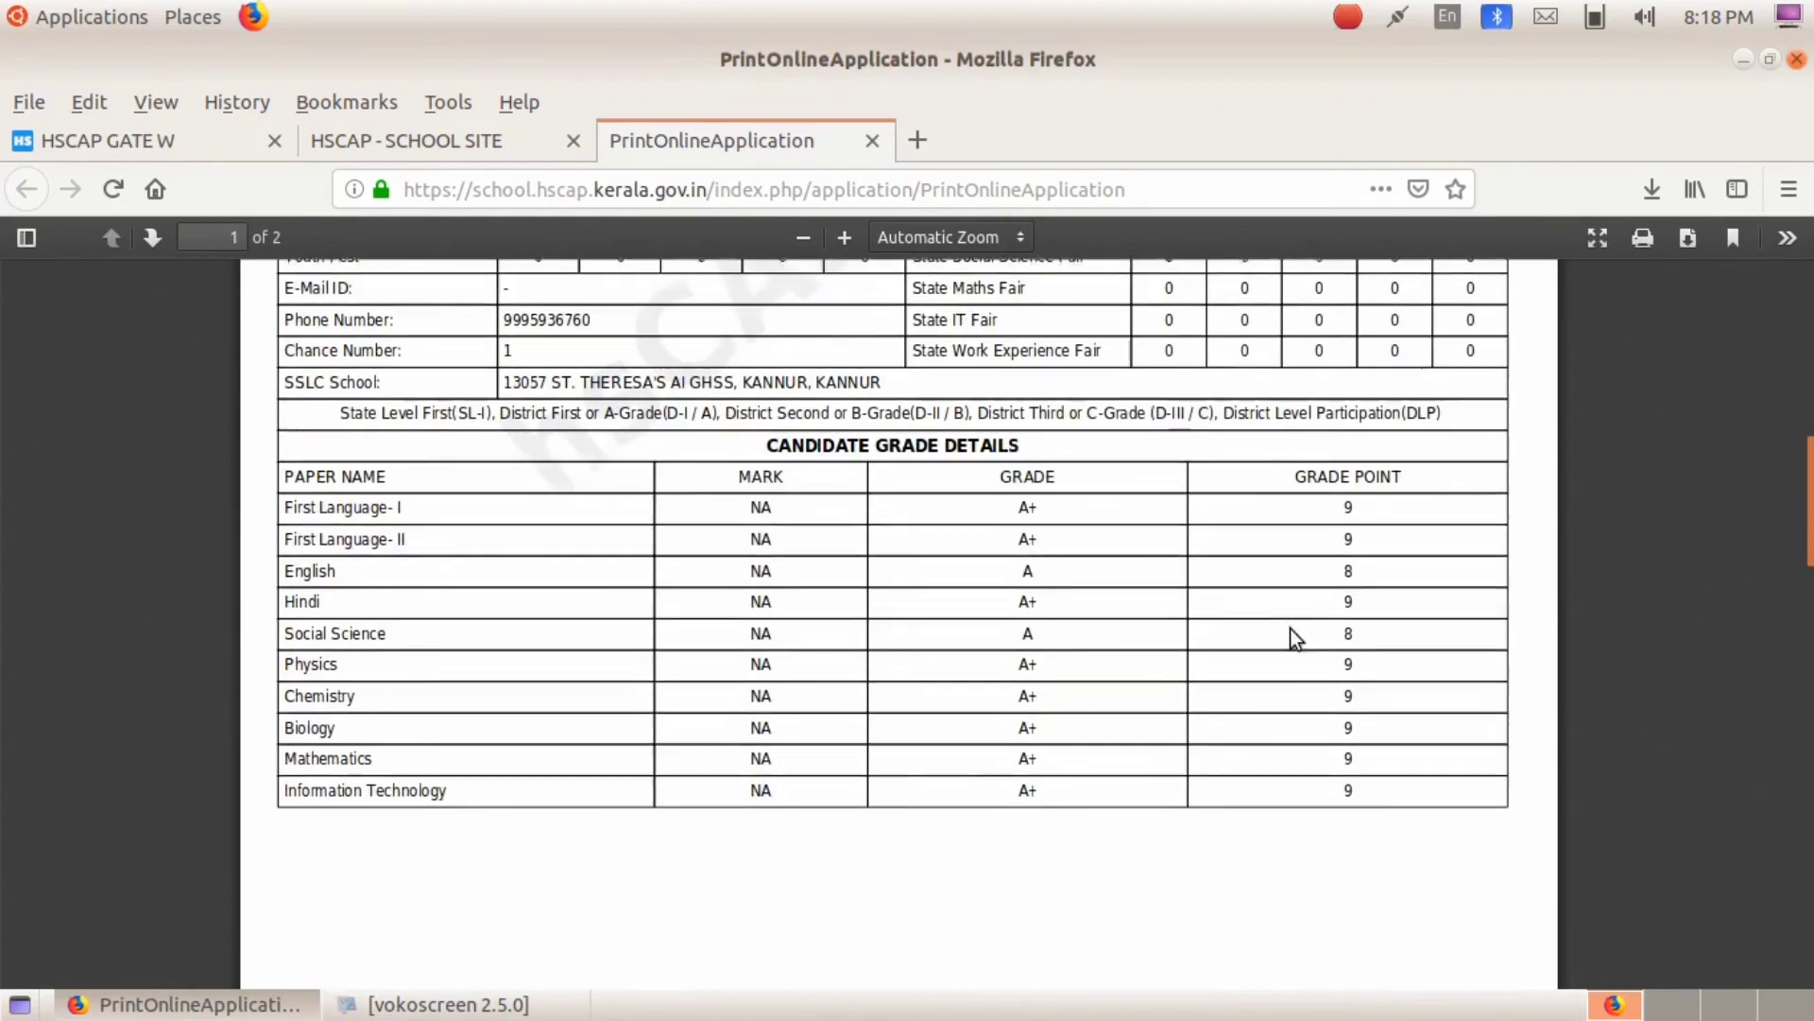
scroll(1290, 628, "down", 10)
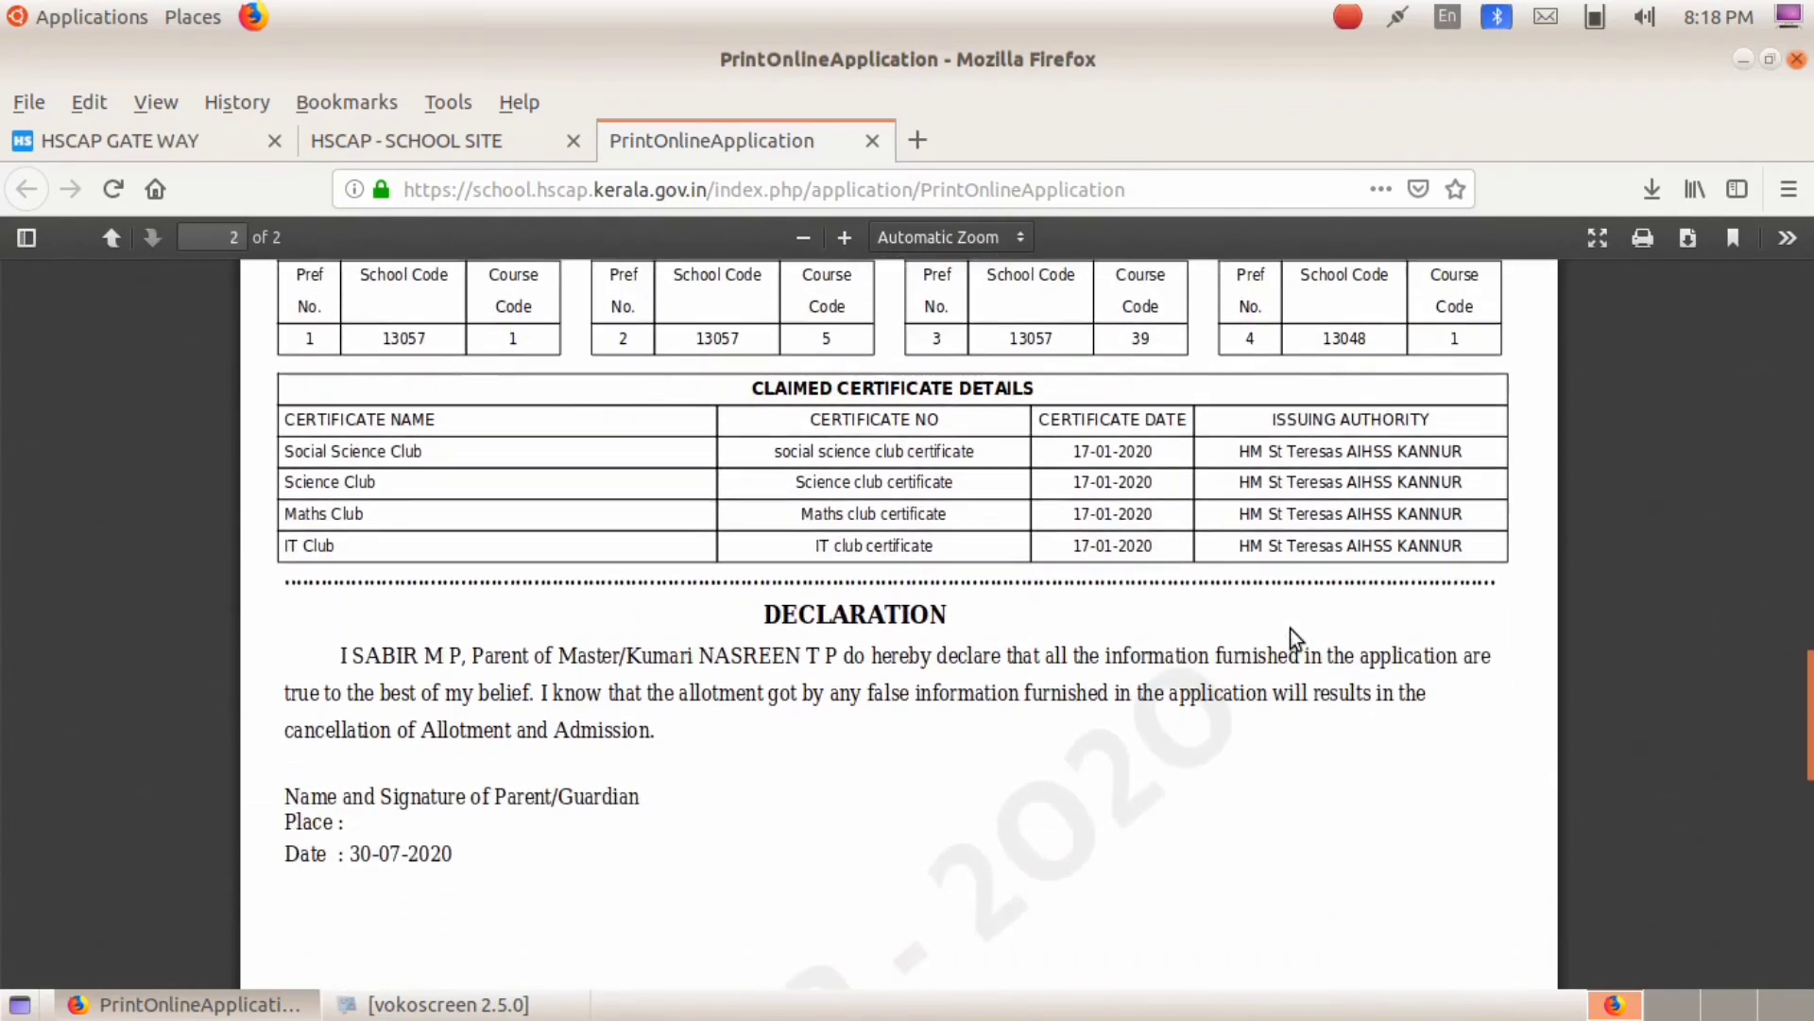
scroll(1290, 627, "down", 4)
scroll(1290, 627, "down", 4)
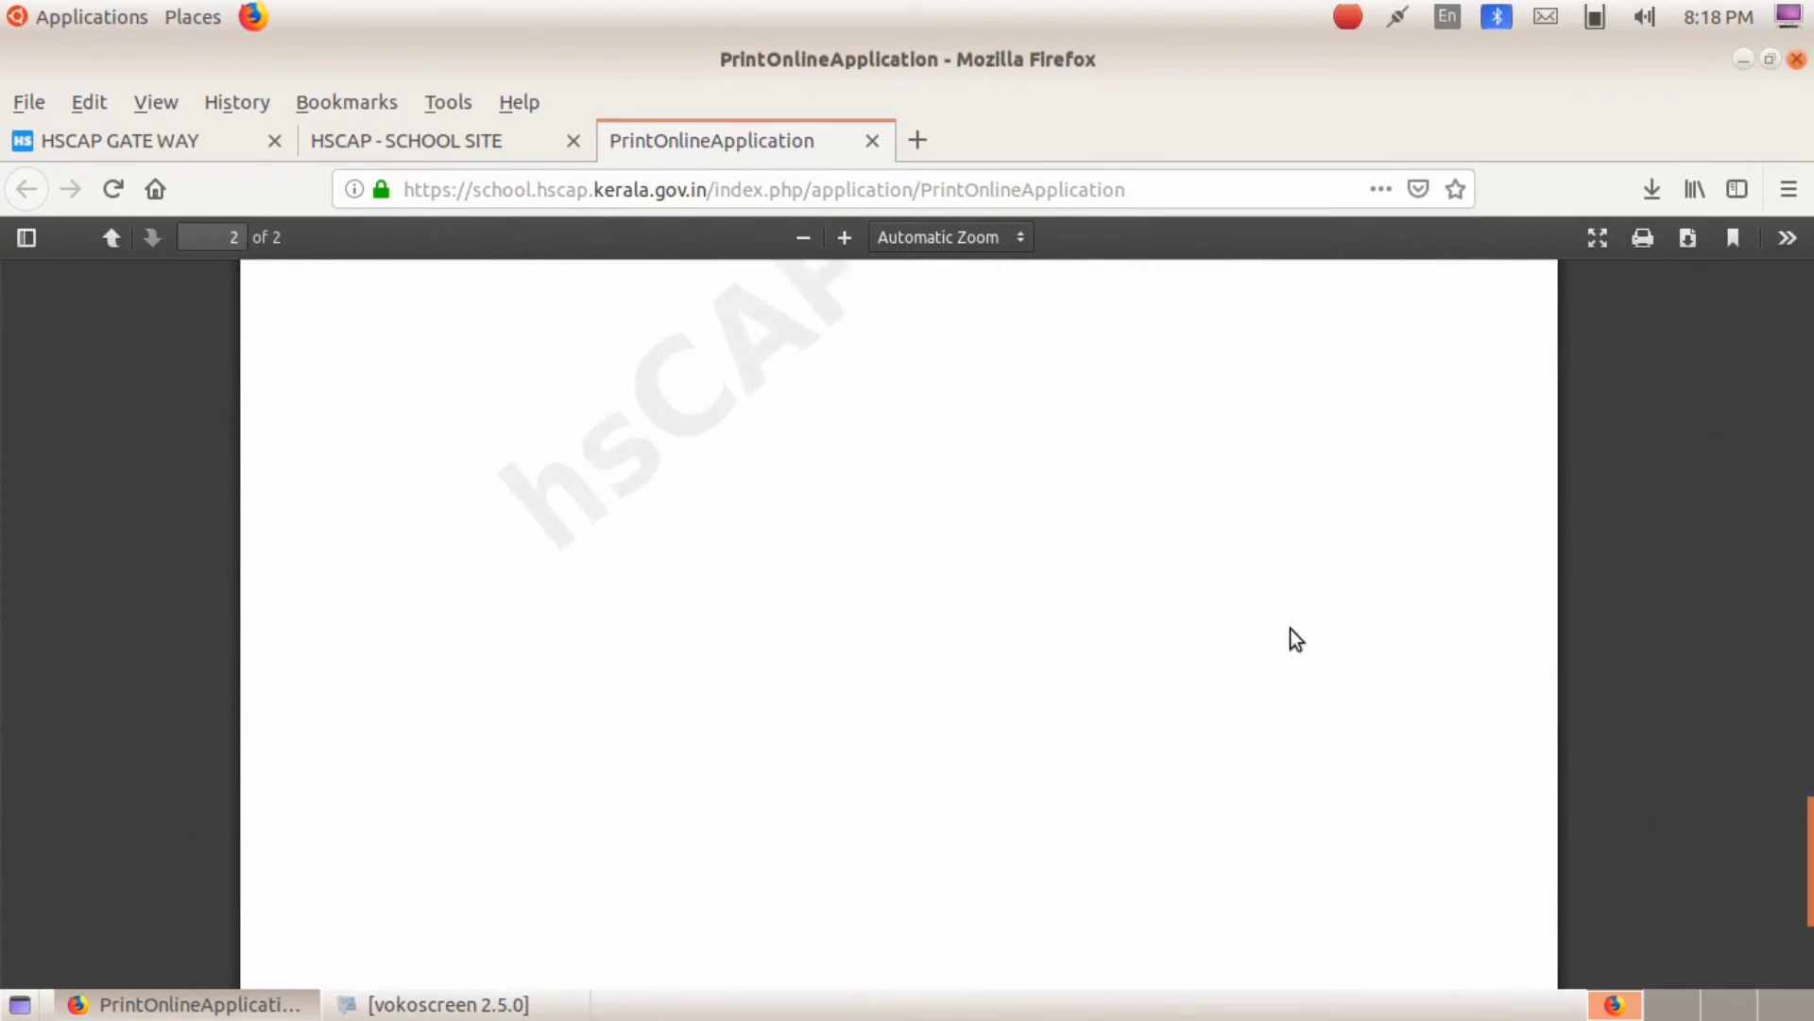
scroll(1290, 627, "down", 3)
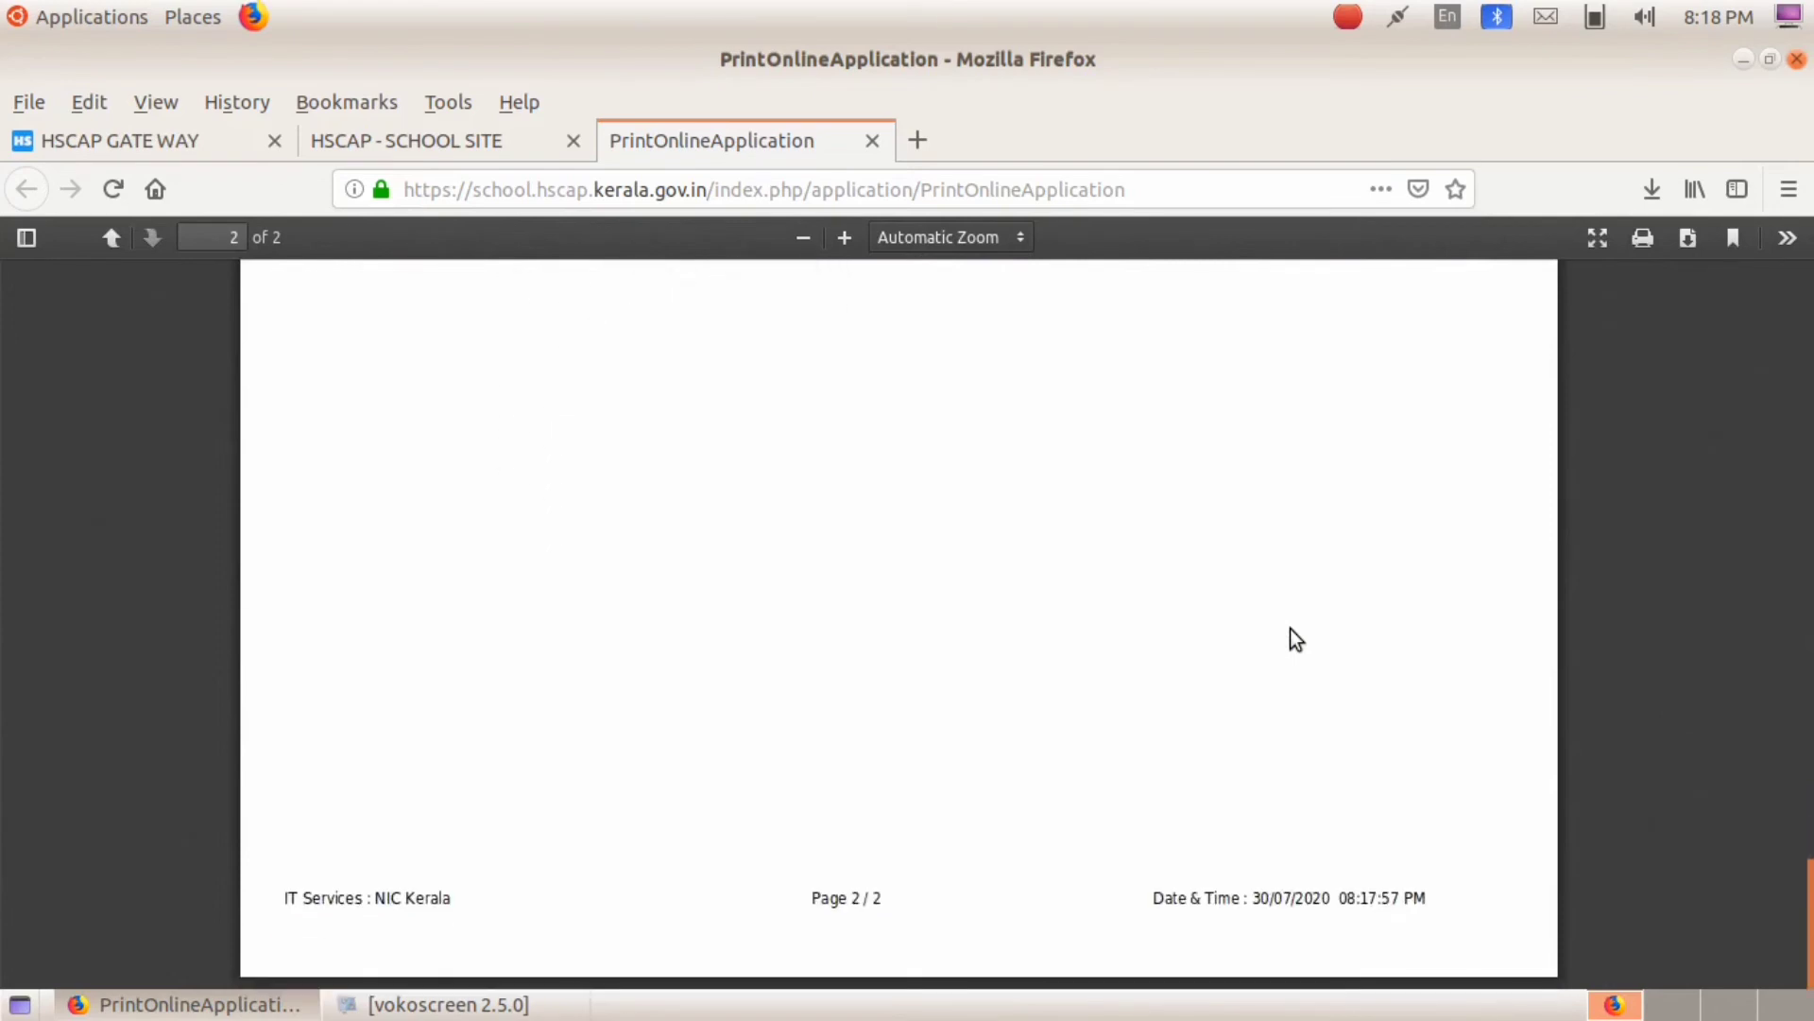
scroll(1290, 627, "up", 6)
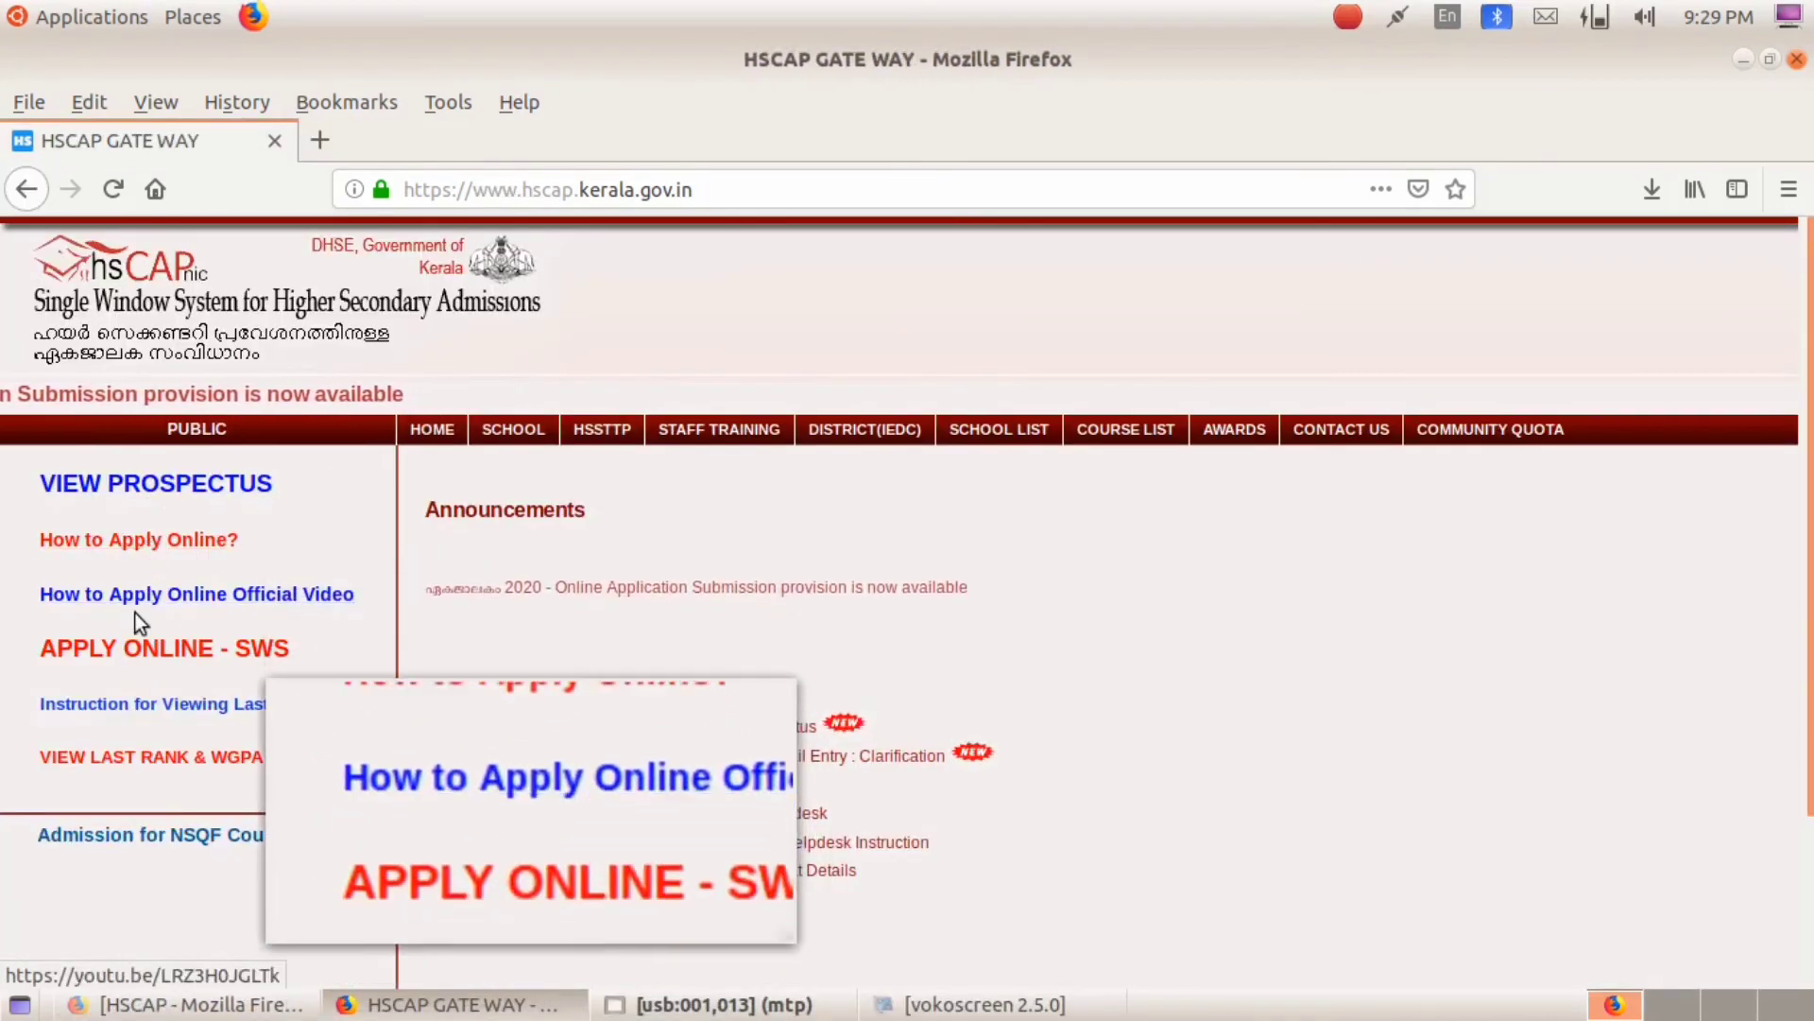
Step: View last ranks for District KANNUR, General category, school 13057 ST. THERESA'S AI GHSS
left_click(144, 756)
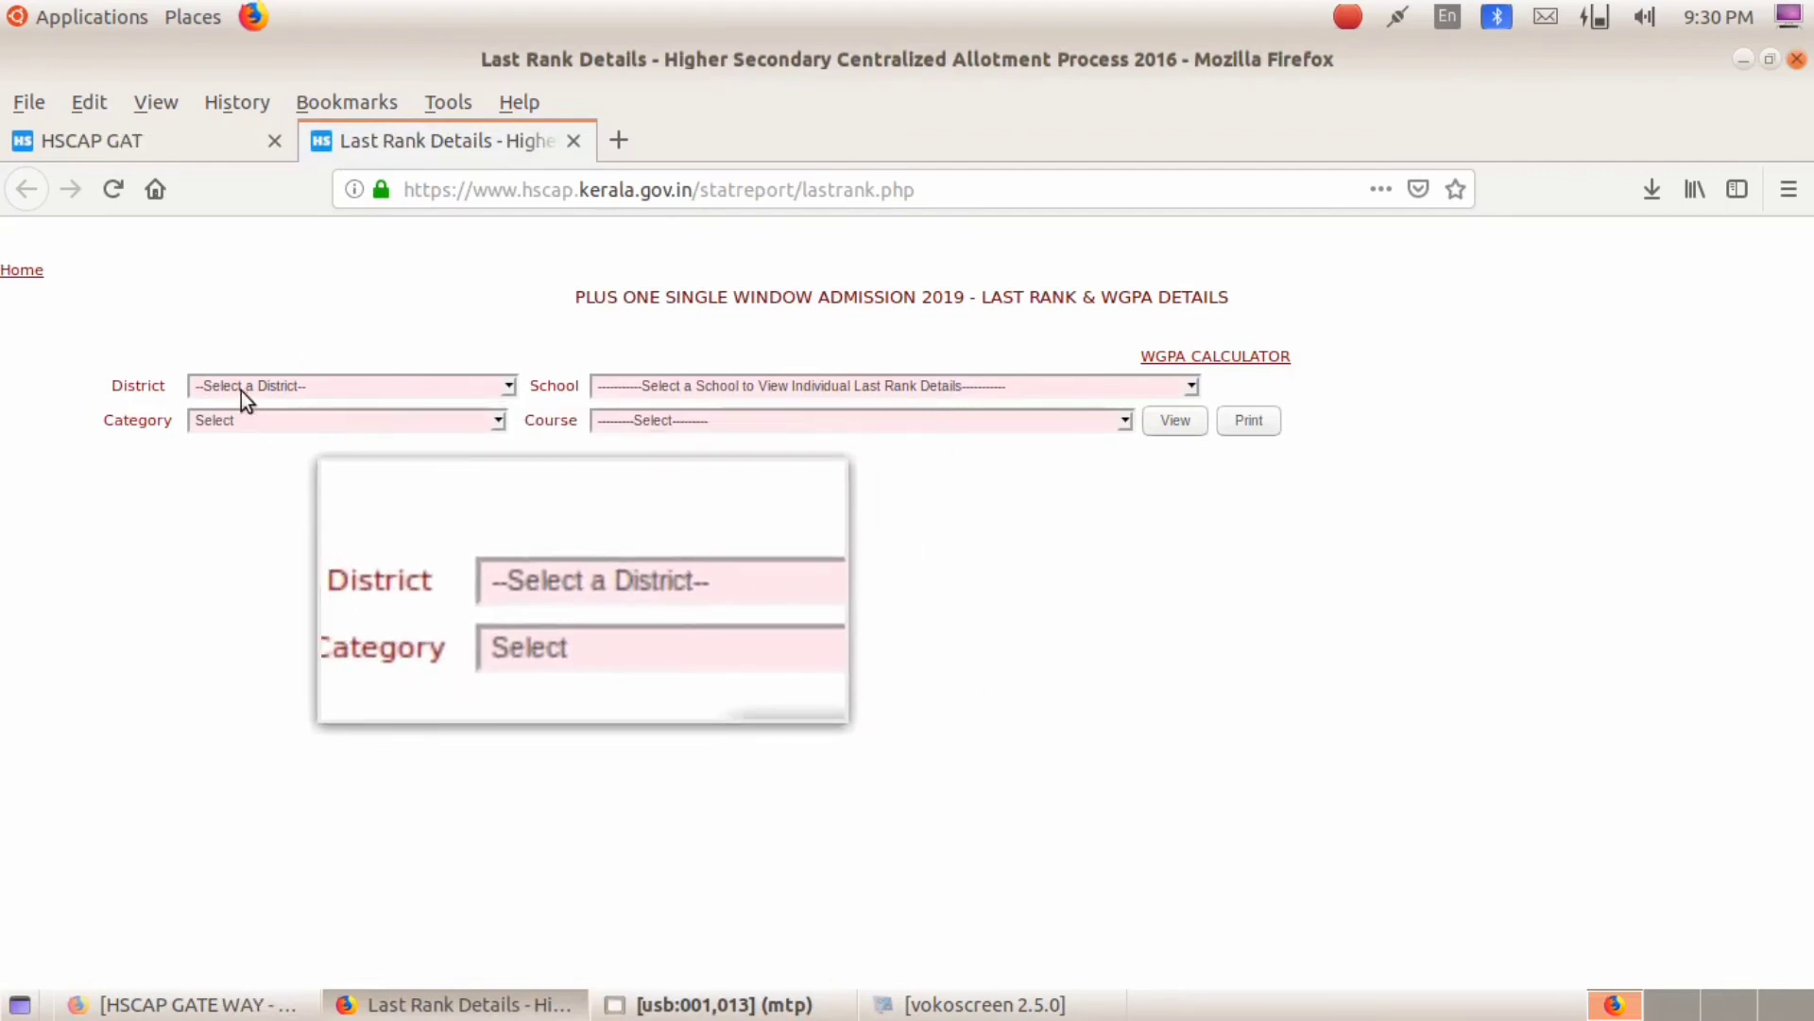
left_click(507, 388)
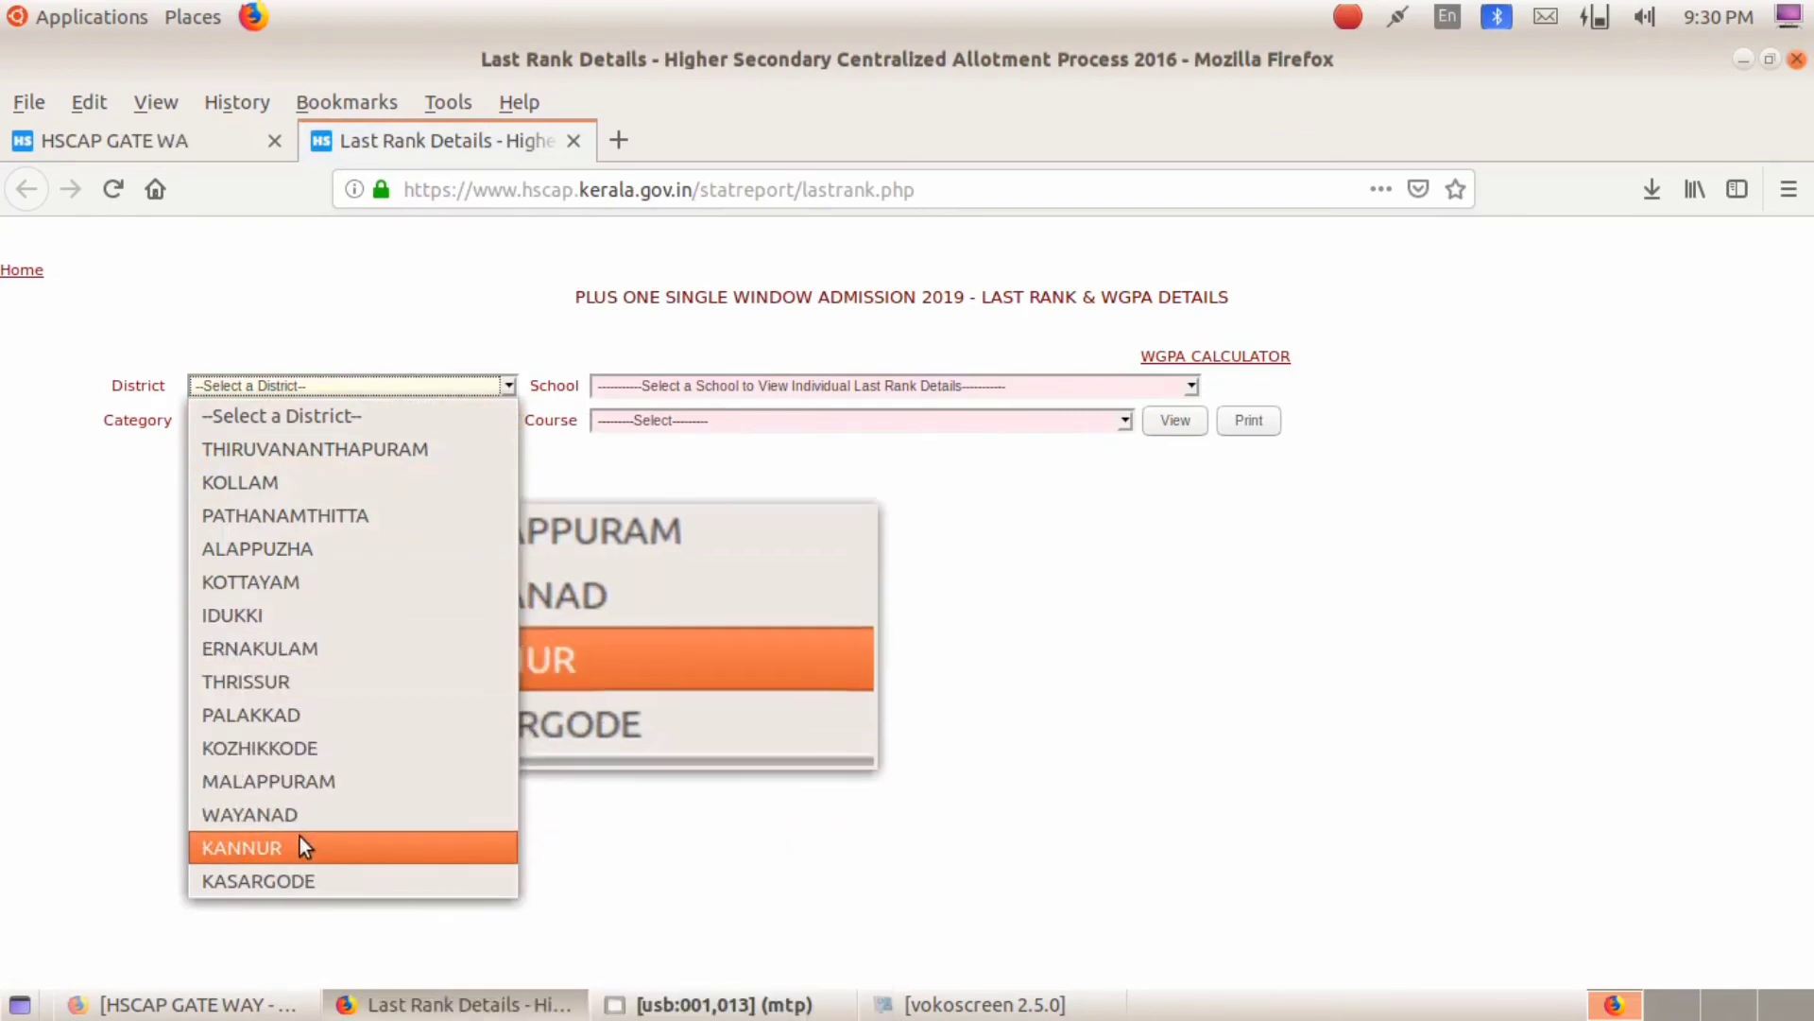
left_click(228, 847)
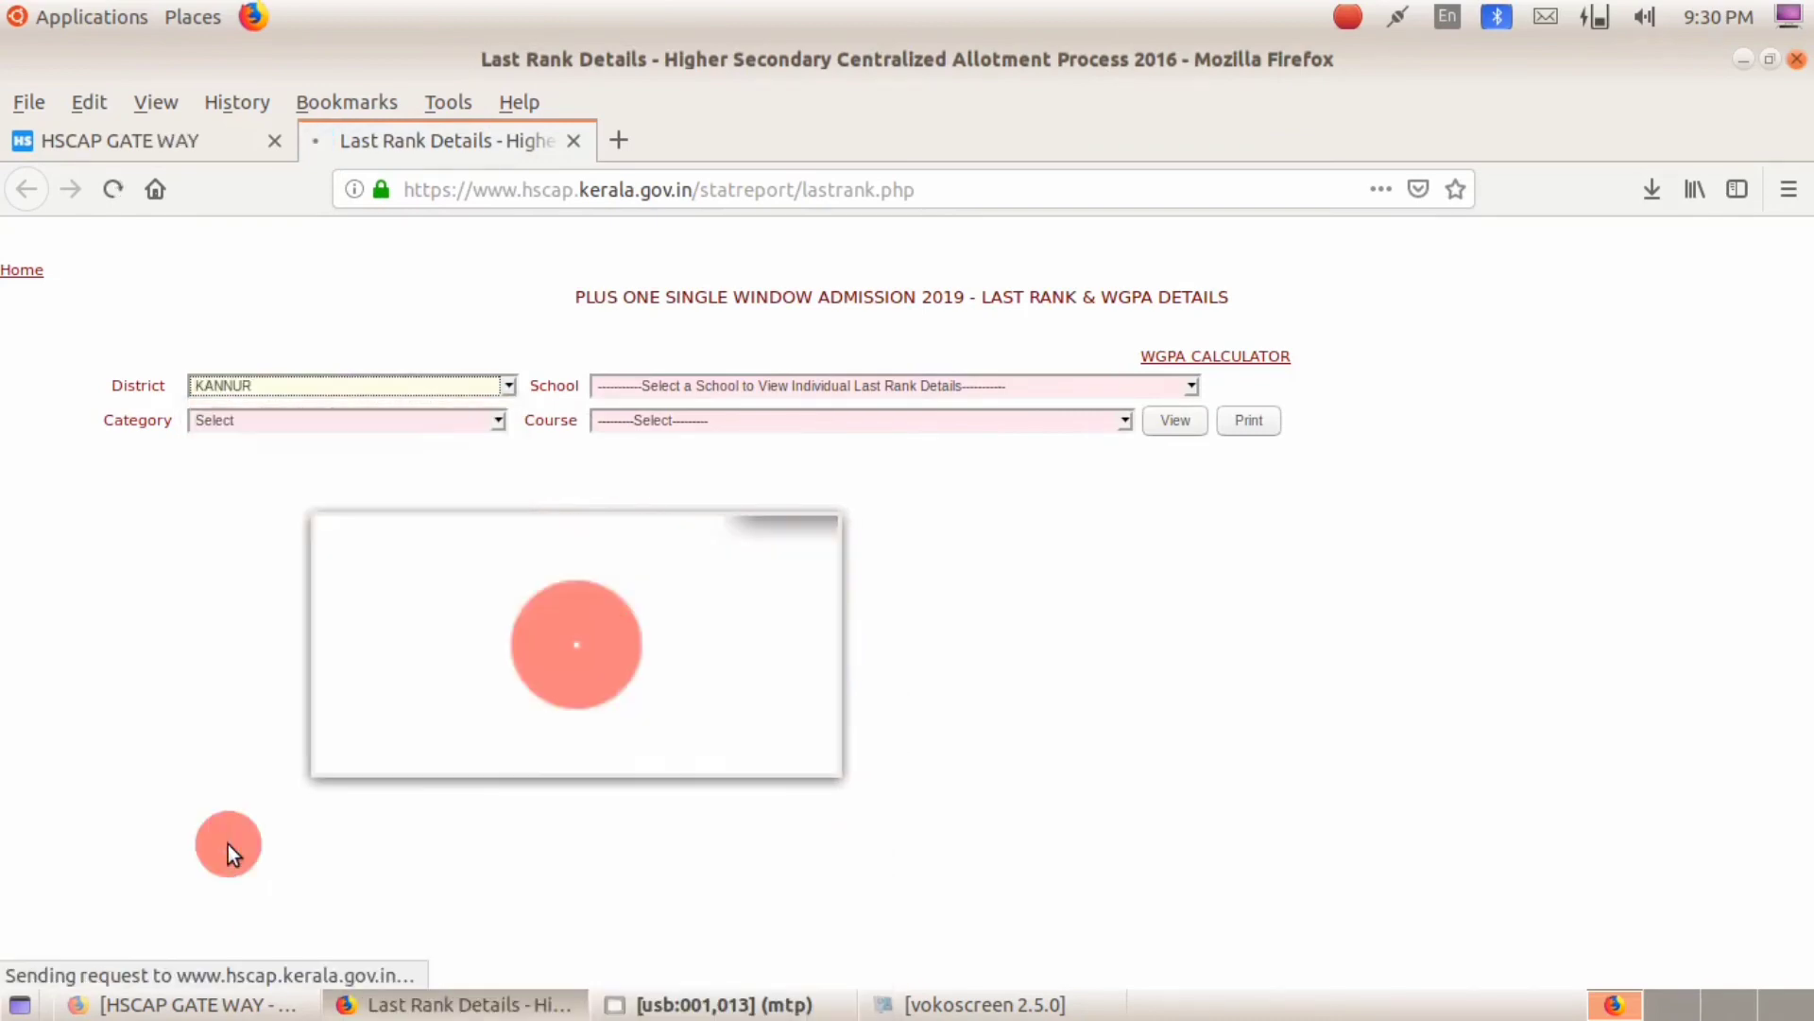
left_click(234, 421)
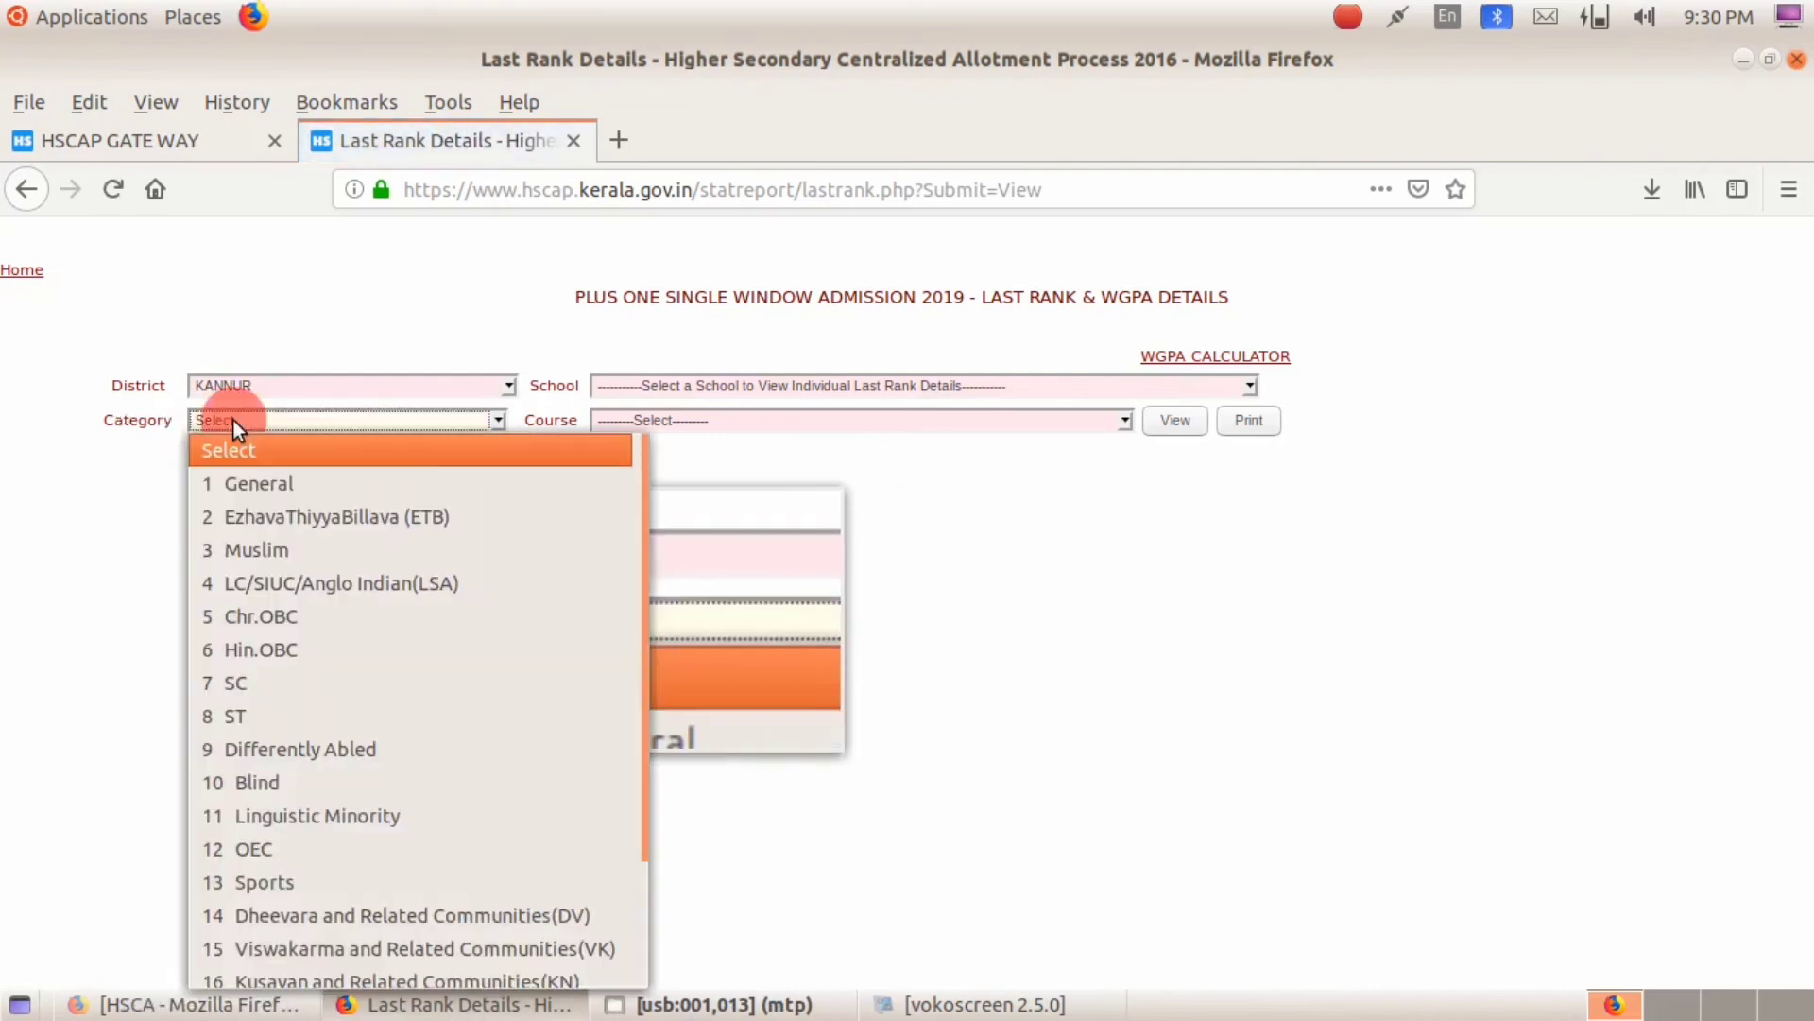
left_click(195, 485)
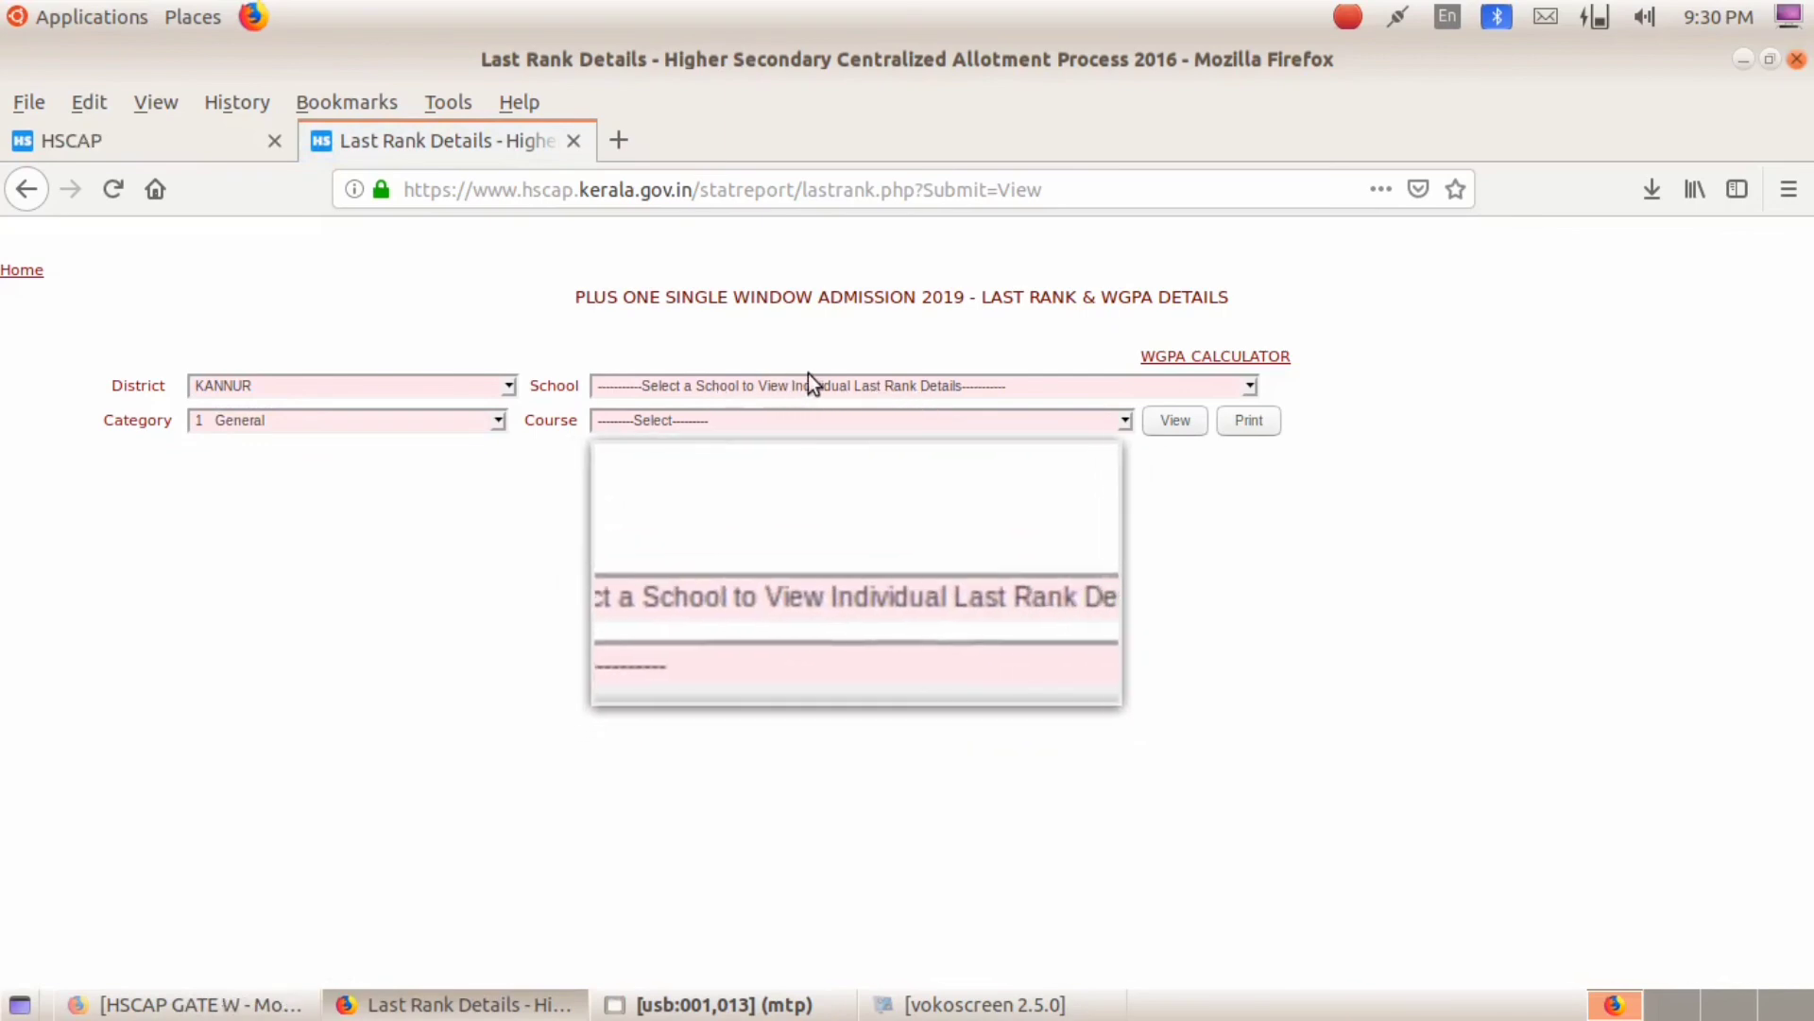
left_click(1249, 386)
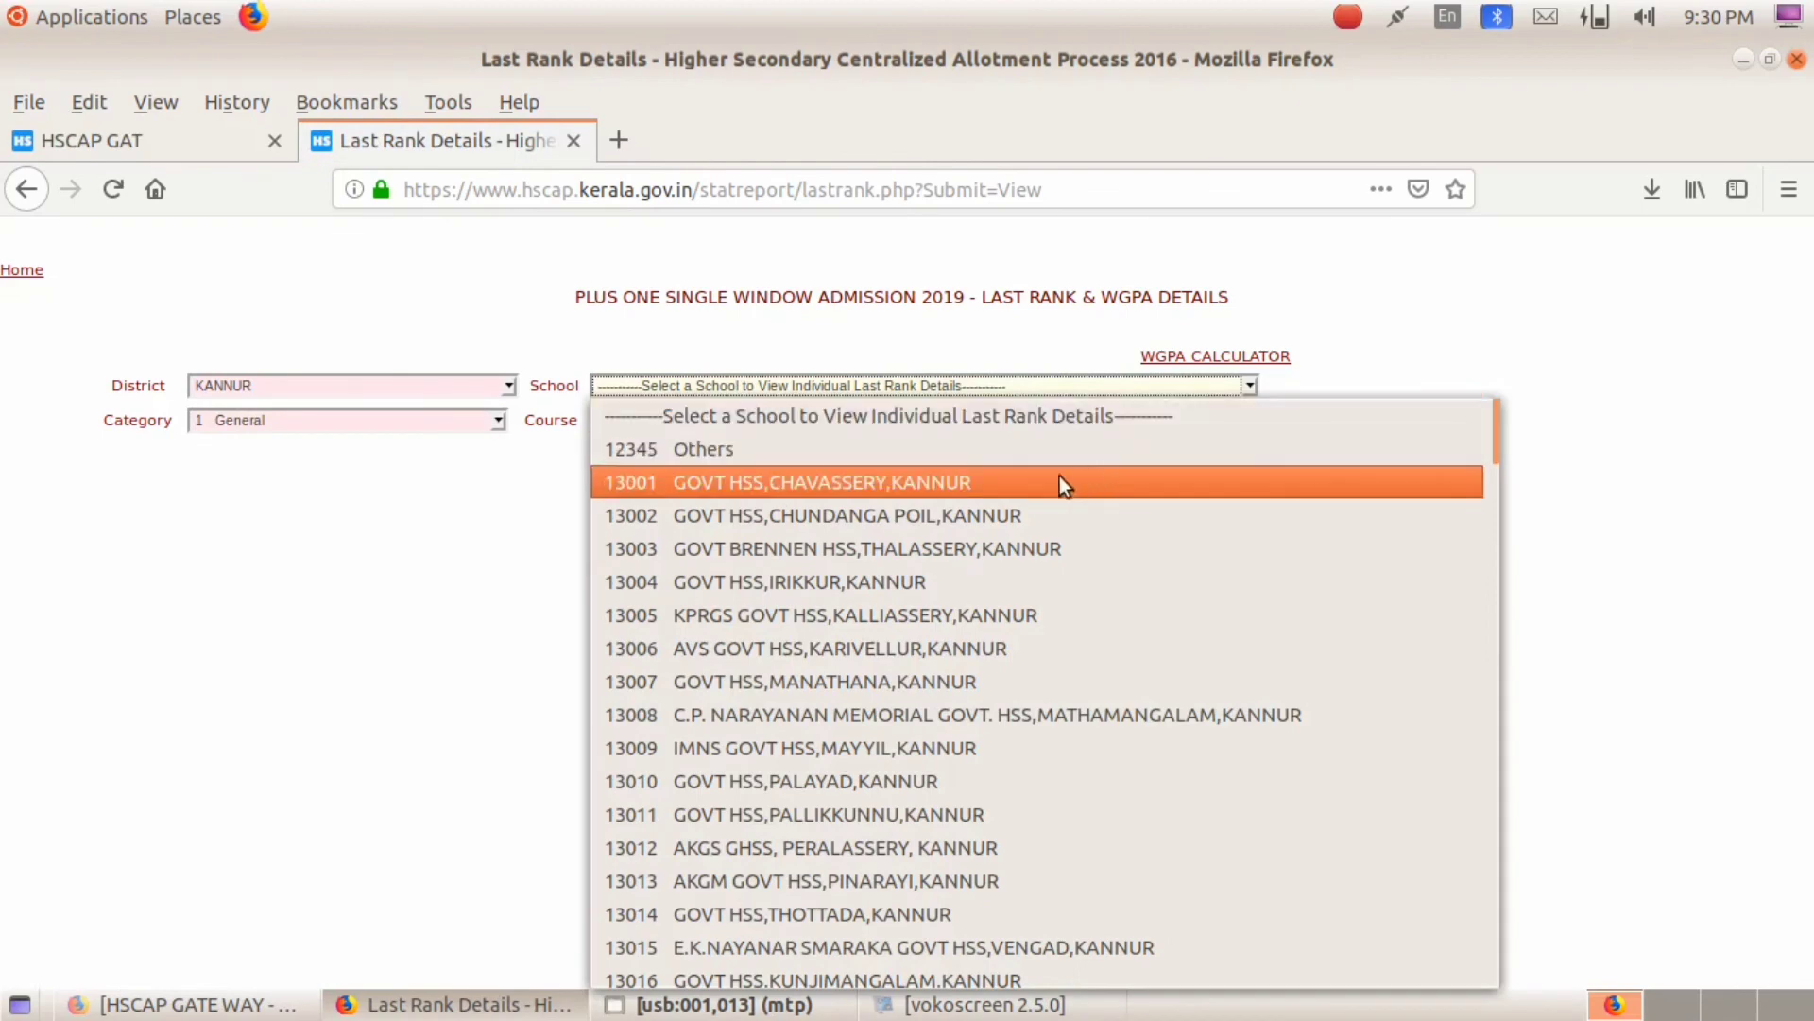
scroll(996, 592, "down", 18)
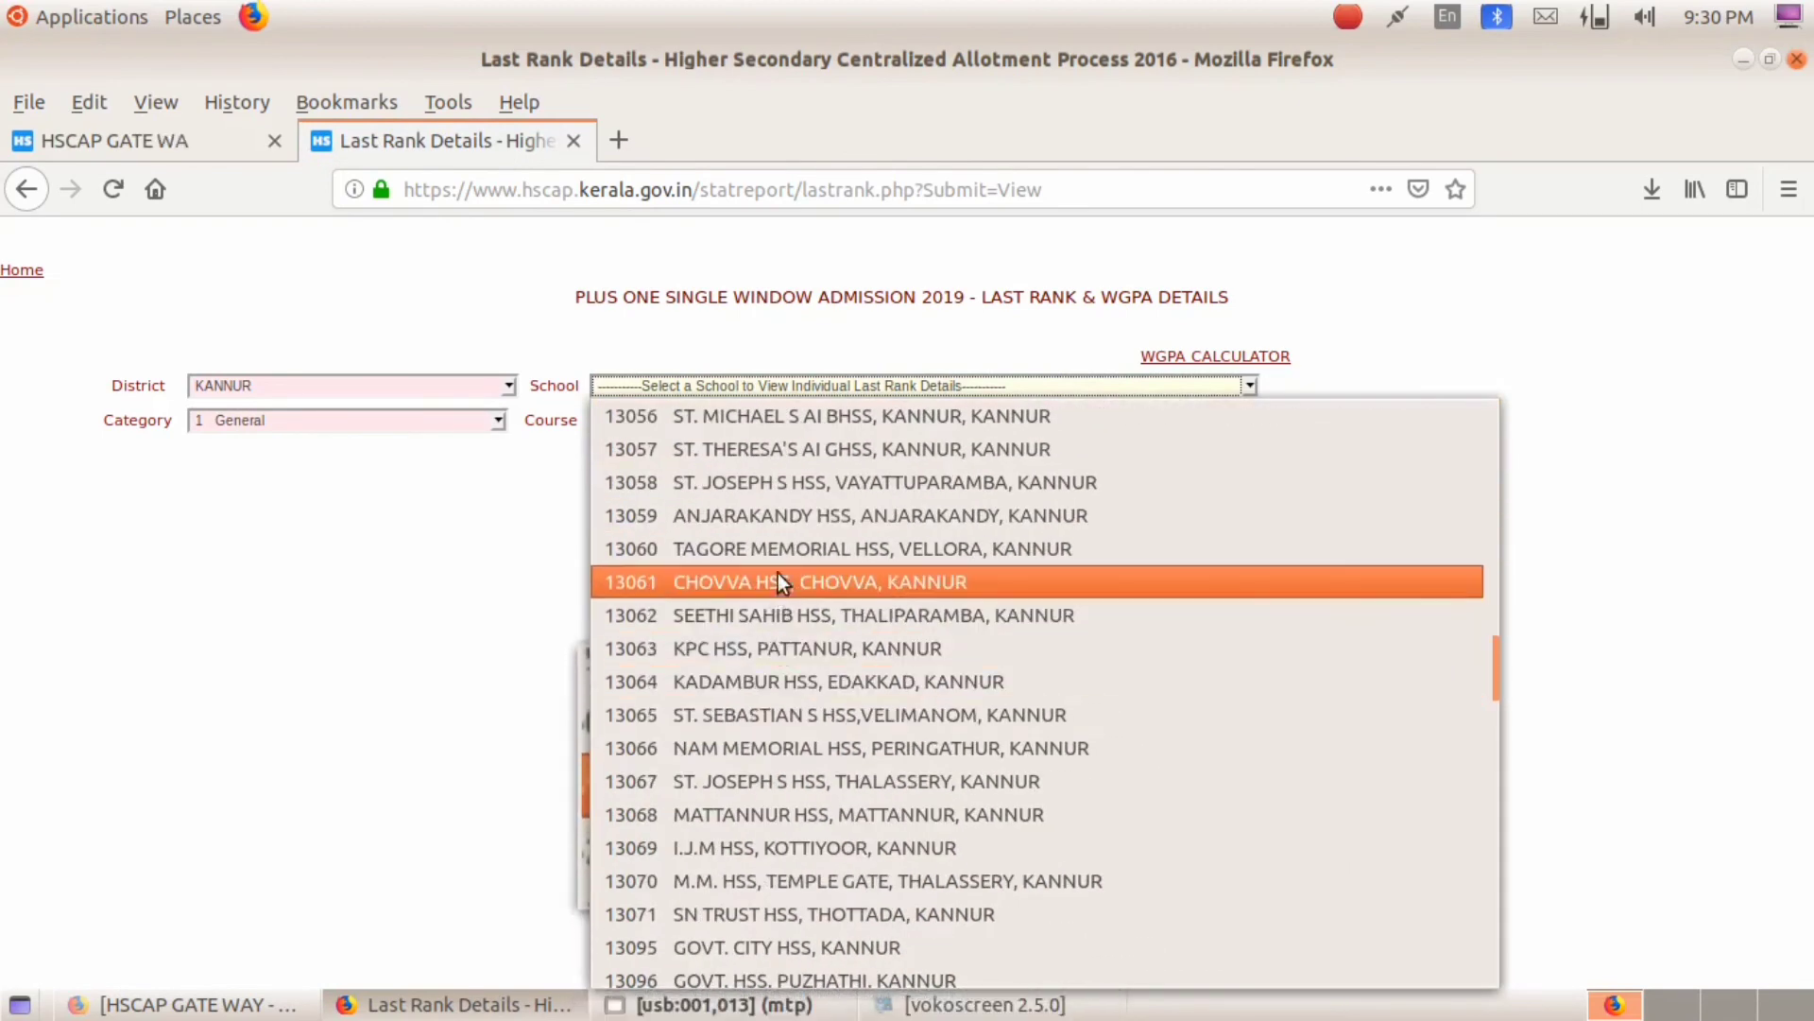
left_click(771, 454)
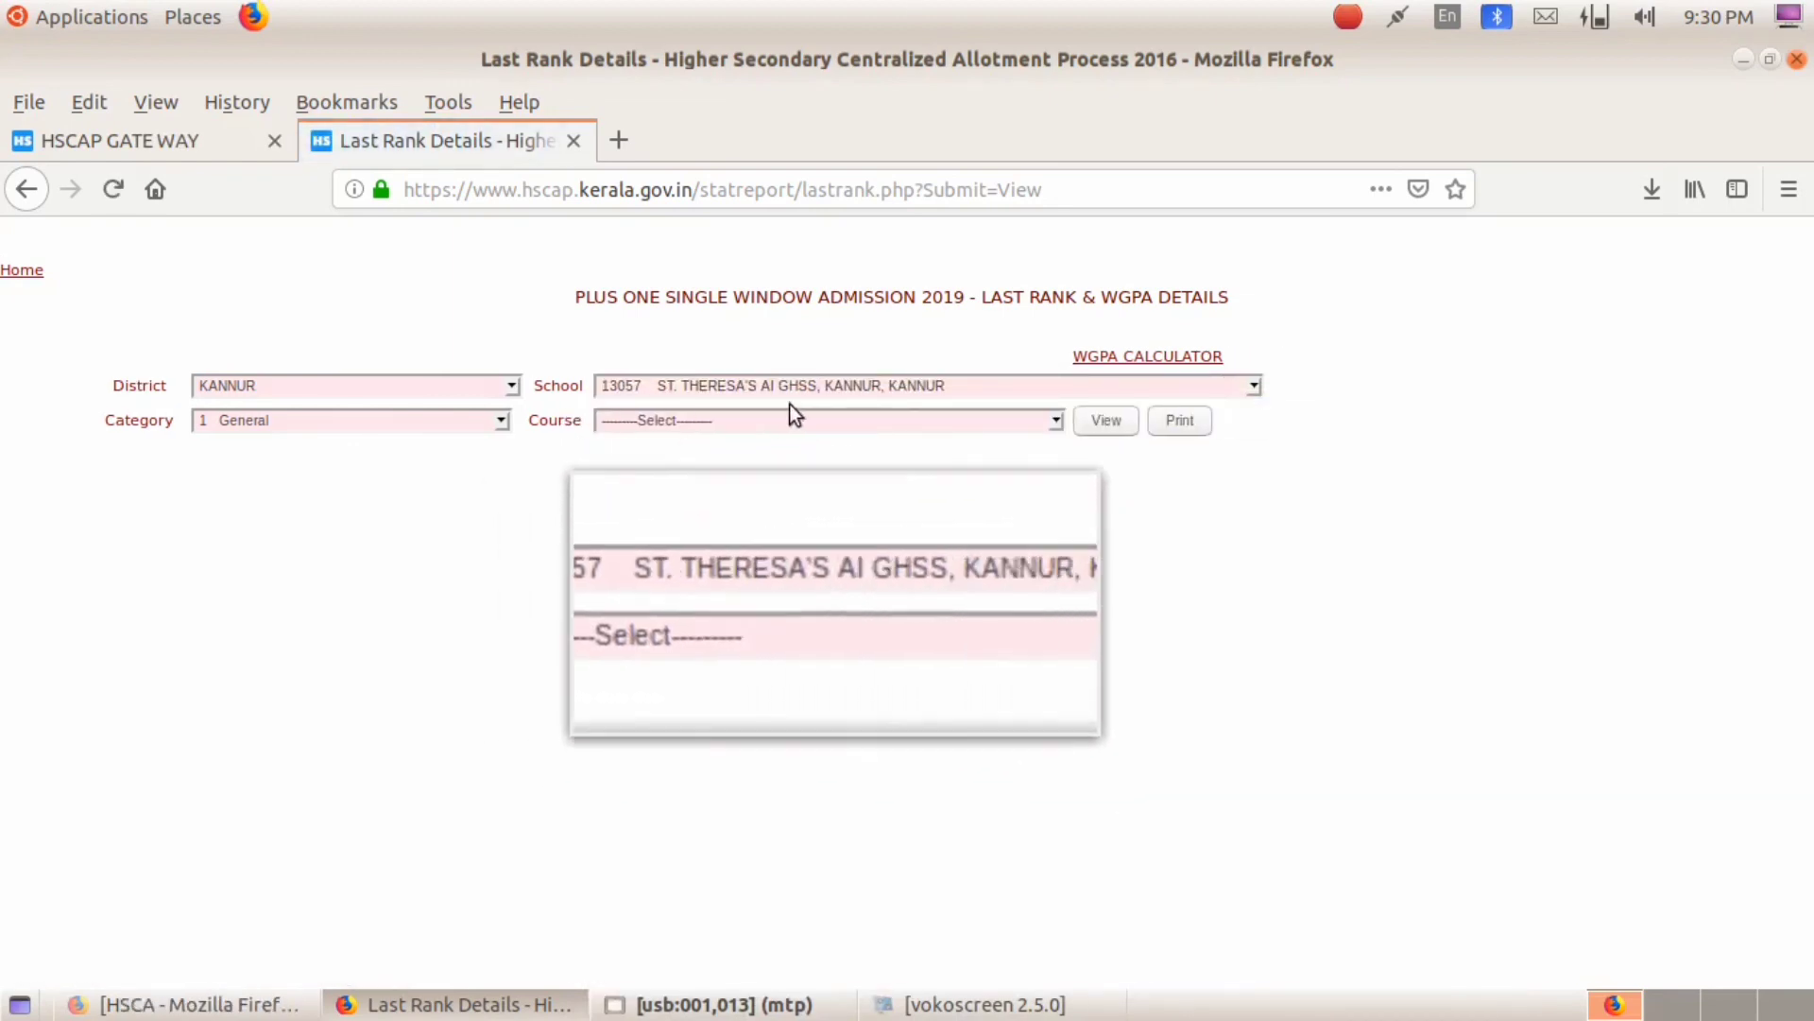
left_click(1087, 422)
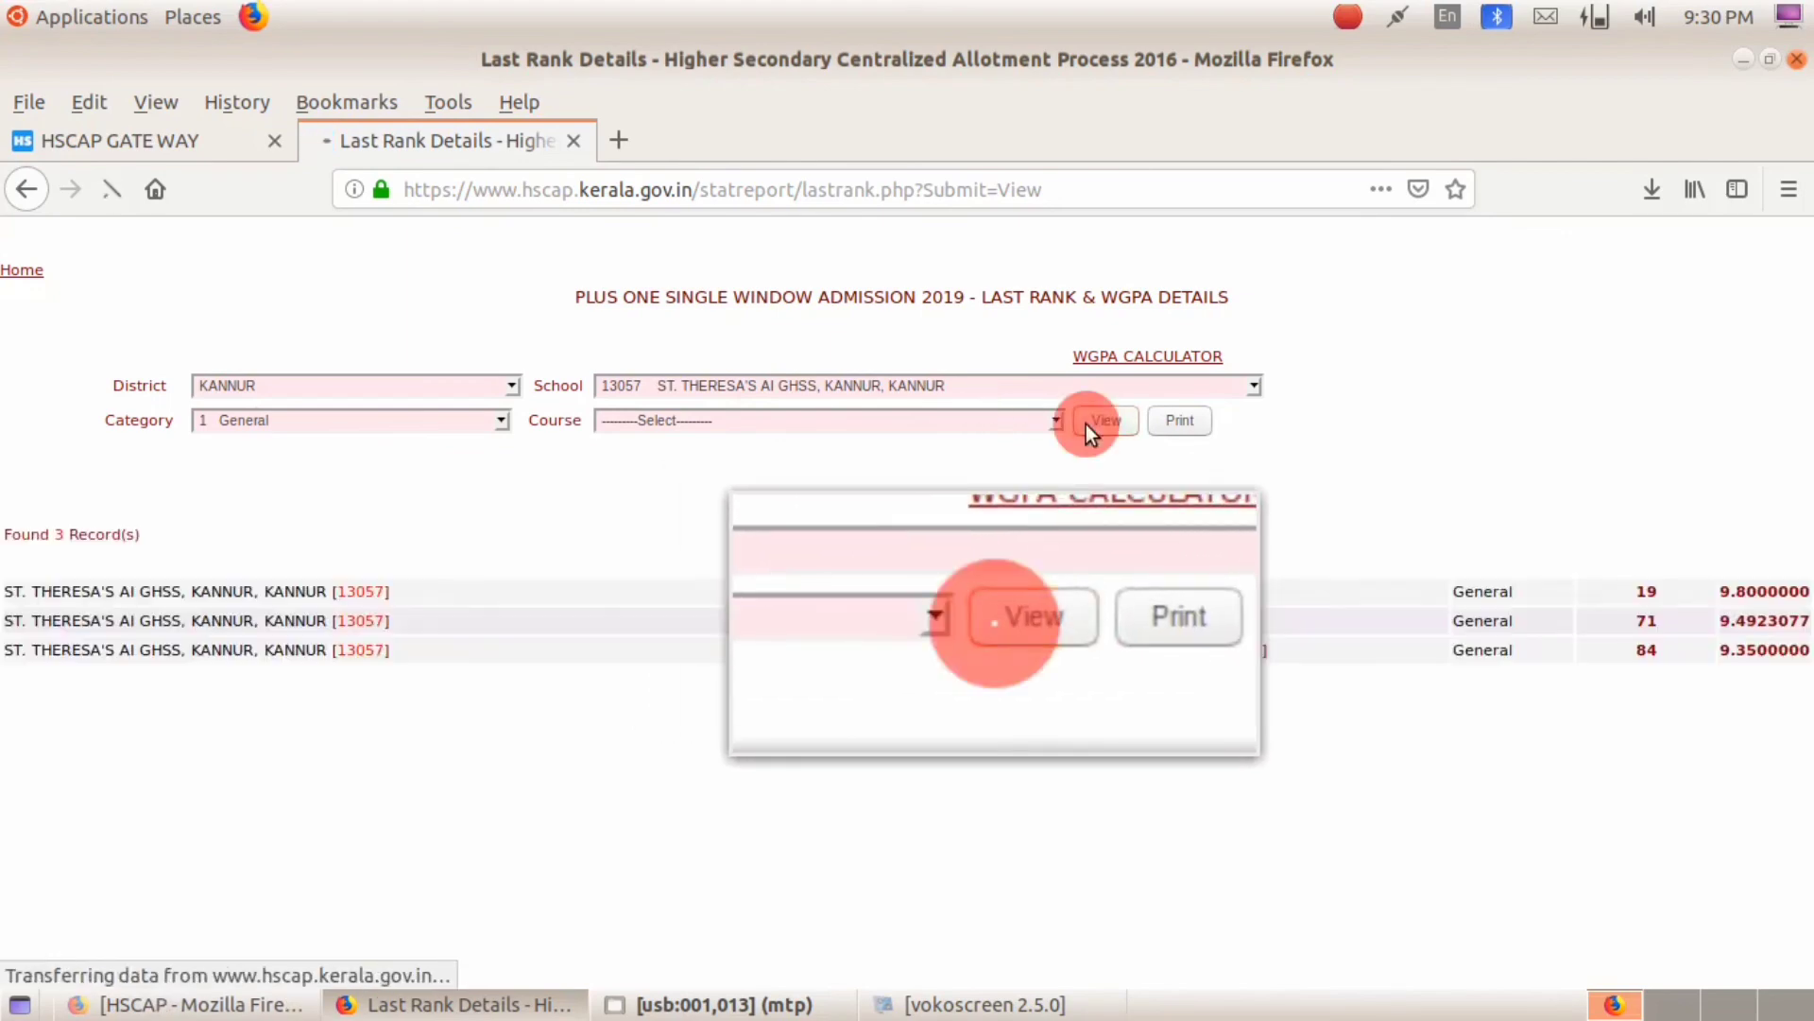